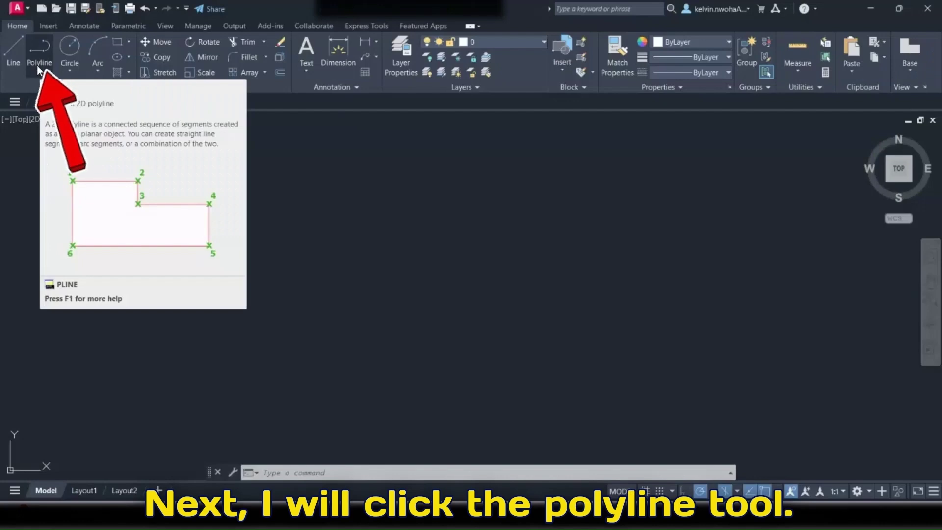
# - Start a polyline and check the 30-degree polar tracking directions around its start point
pyautogui.click(37, 66)
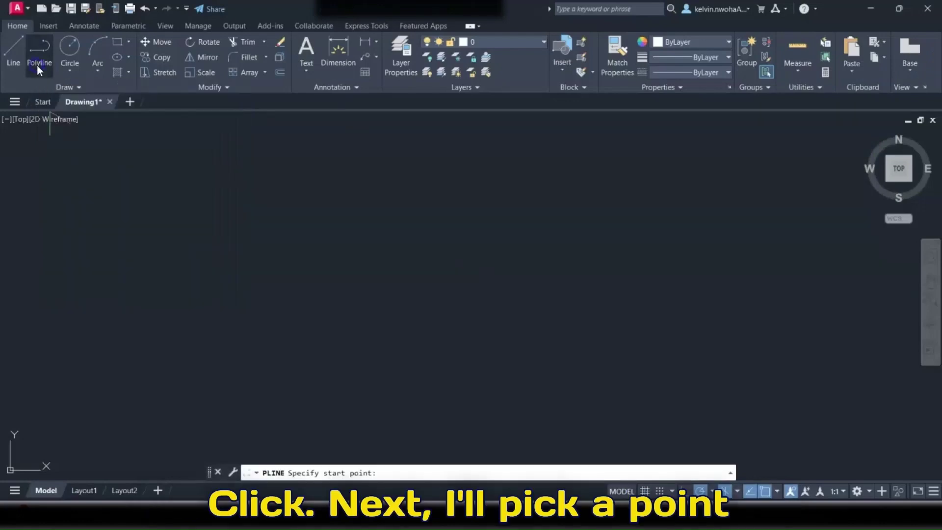
pyautogui.click(411, 396)
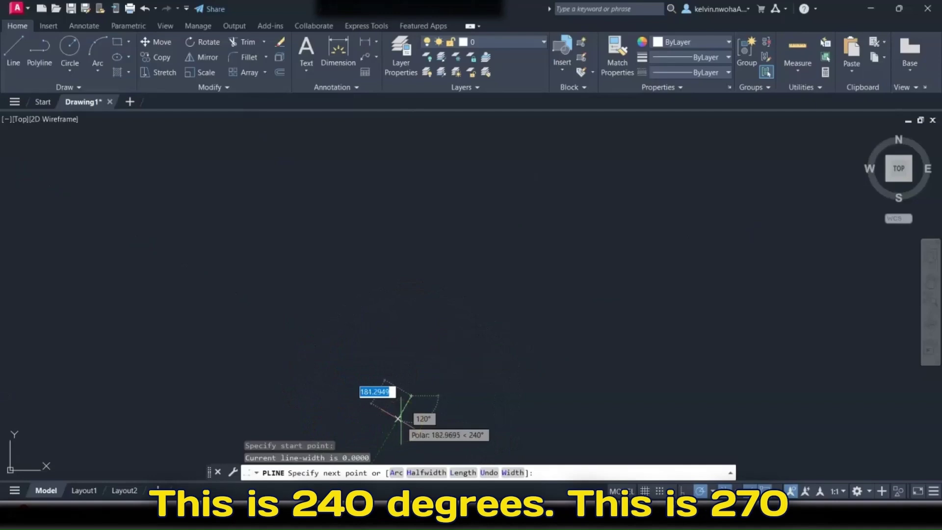
pyautogui.click(411, 423)
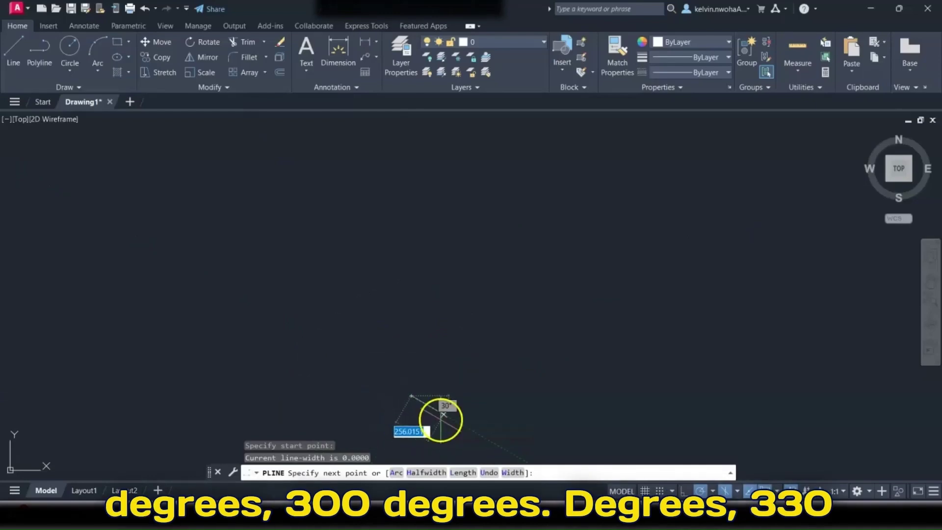
pyautogui.click(464, 395)
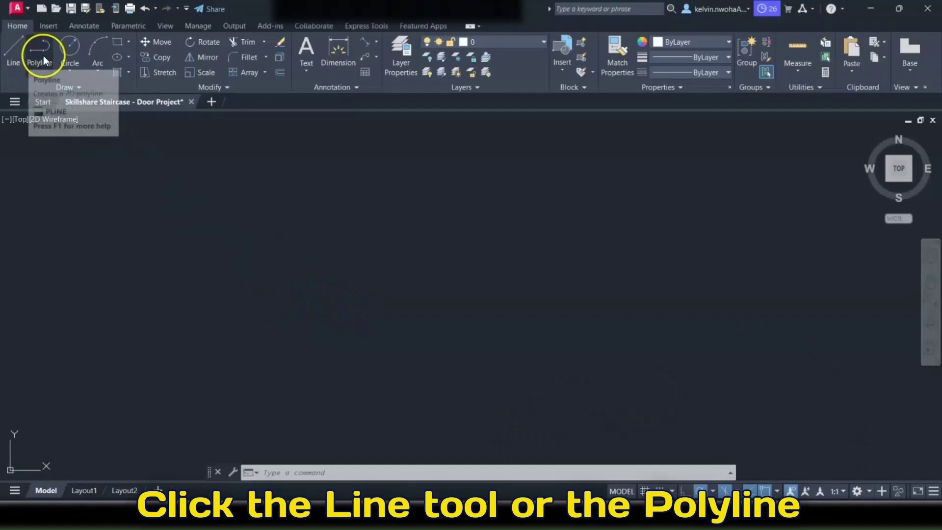
# - Draw a horizontal base polyline 100 units long at 0° in the empty Skillshare Staircase - Door Project drawing
pyautogui.click(44, 55)
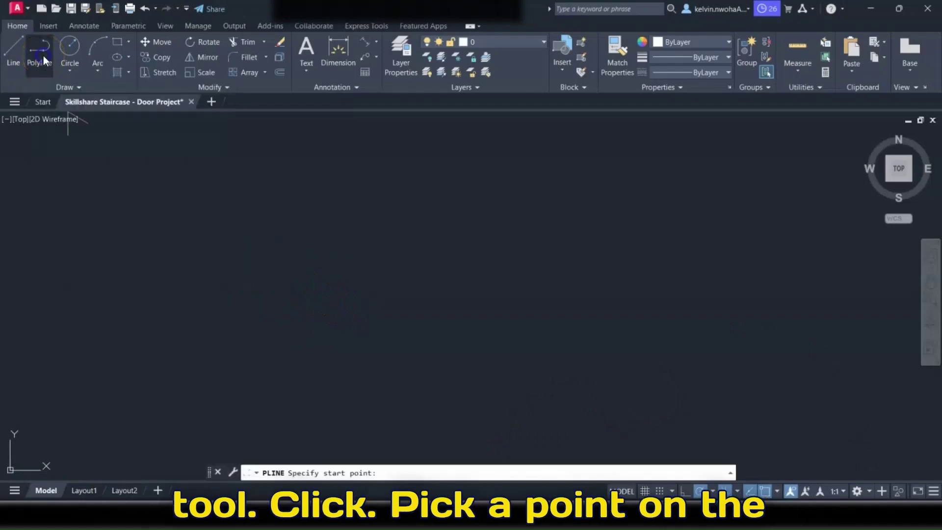
pyautogui.click(350, 359)
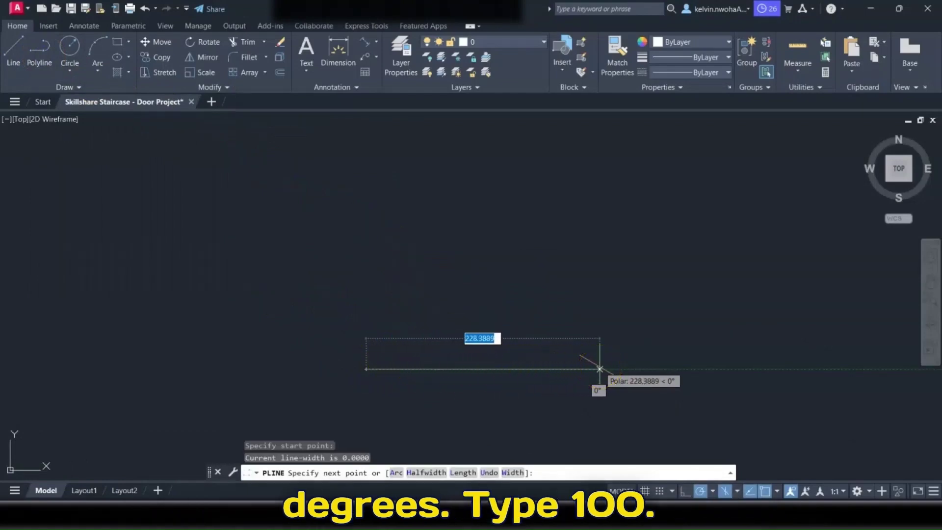
pyautogui.write('00')
pyautogui.press('Return')
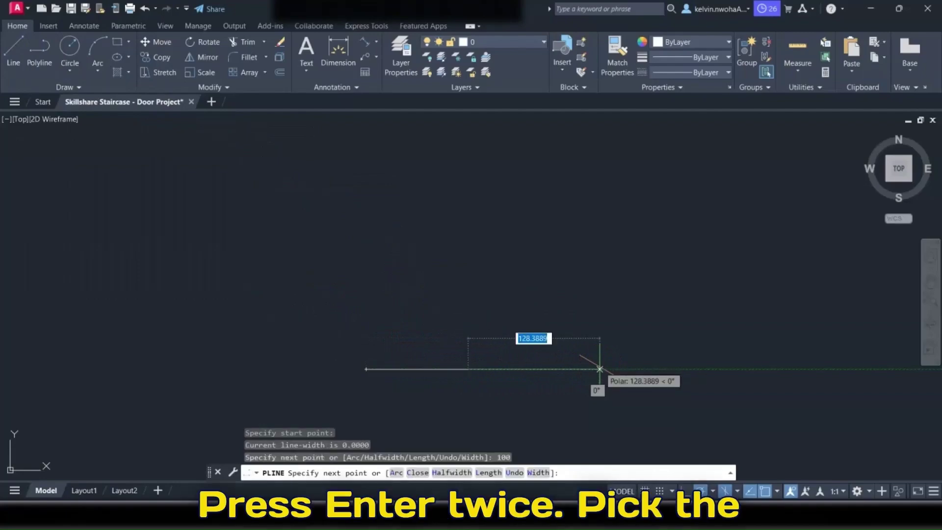
pyautogui.press('Return')
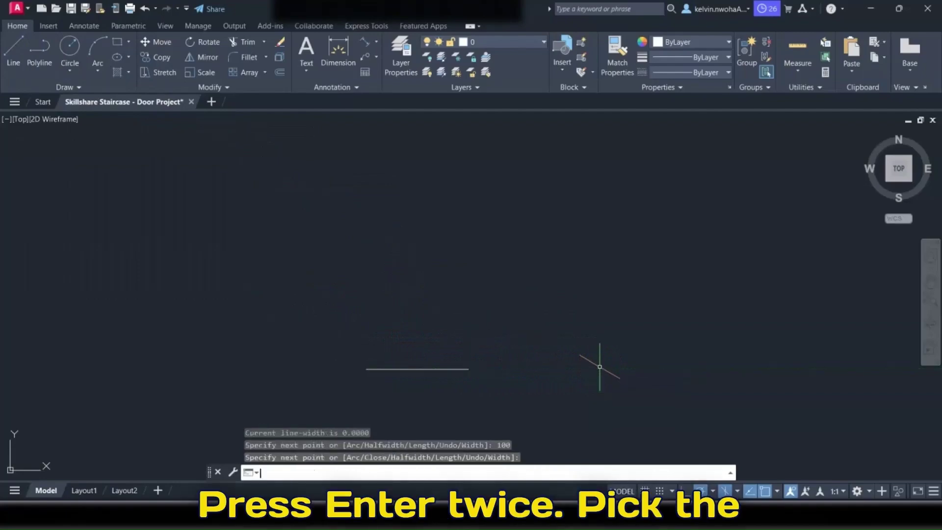
# - Draw a polyline from the base line's midpoint, 100 units at 30° and 100 units straight up at 90°
pyautogui.click(12, 63)
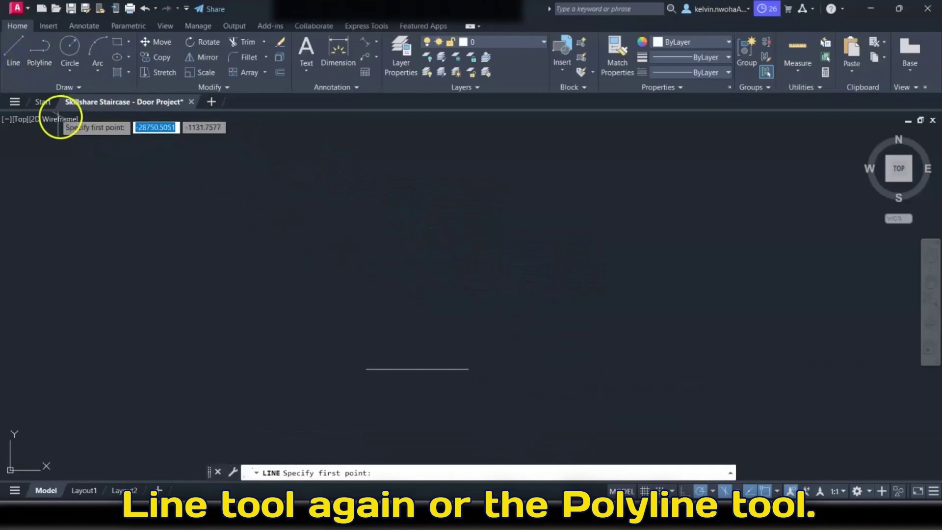
pyautogui.click(35, 63)
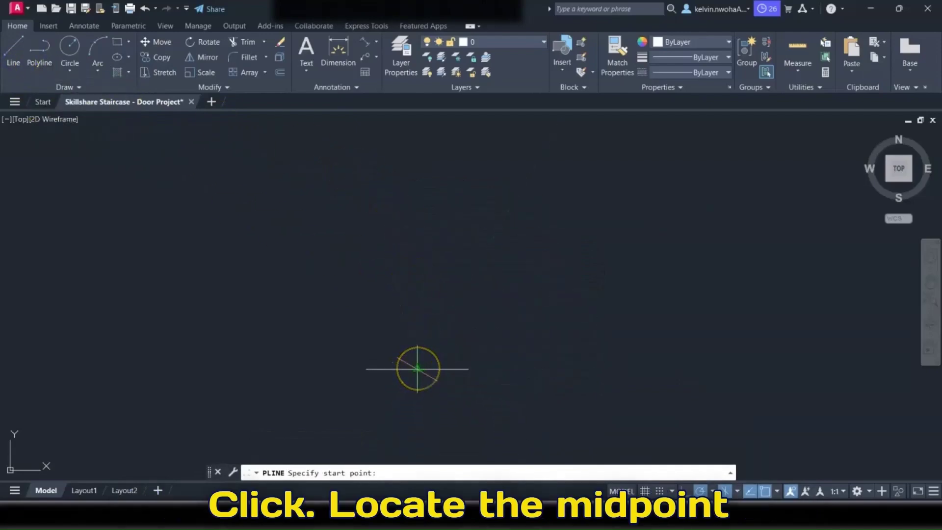
pyautogui.click(417, 368)
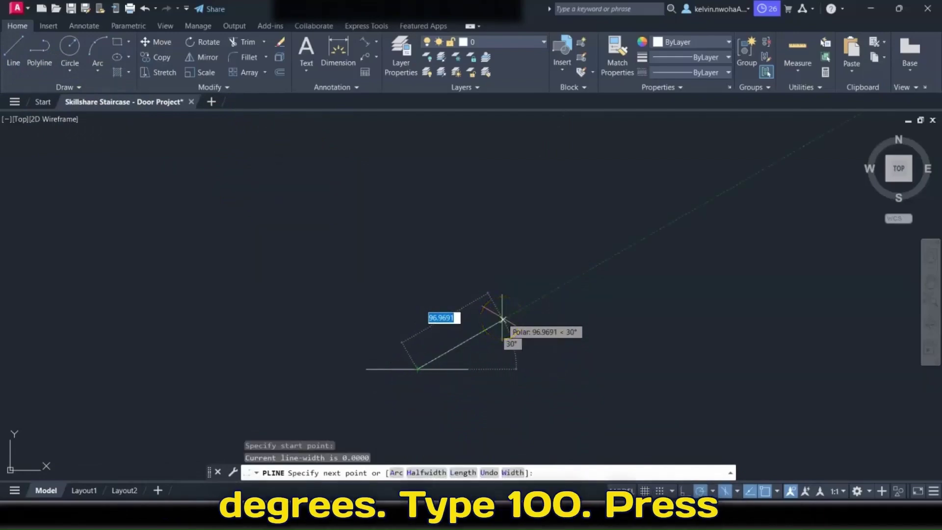
pyautogui.write('100')
pyautogui.press('Return')
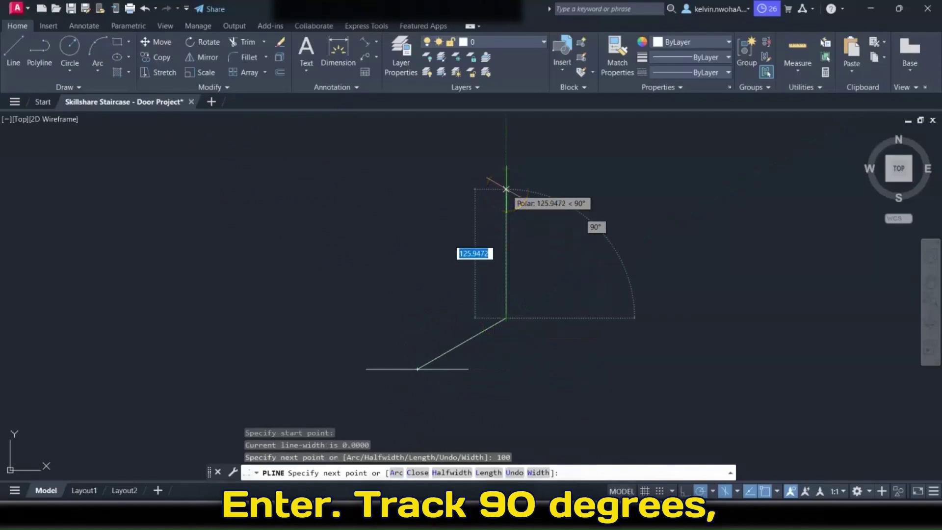
pyautogui.write('100')
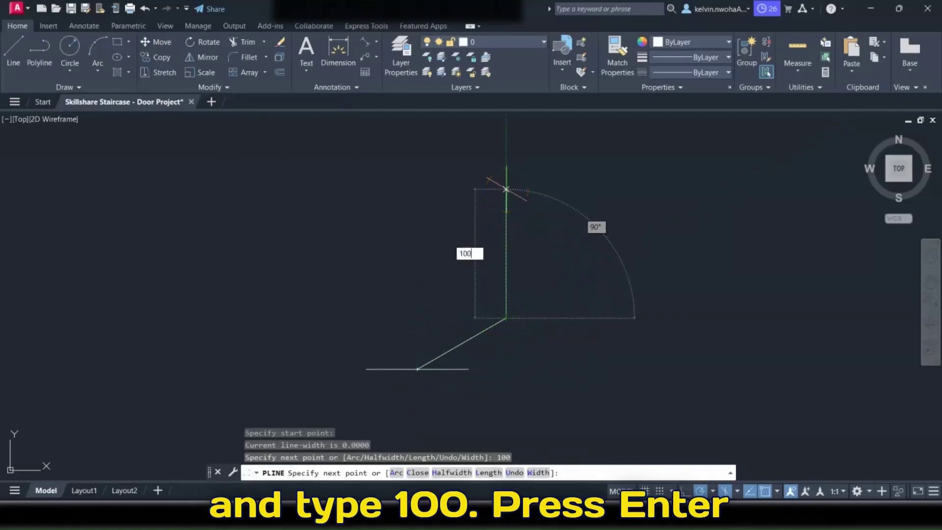
pyautogui.press('Return')
pyautogui.press('Return')
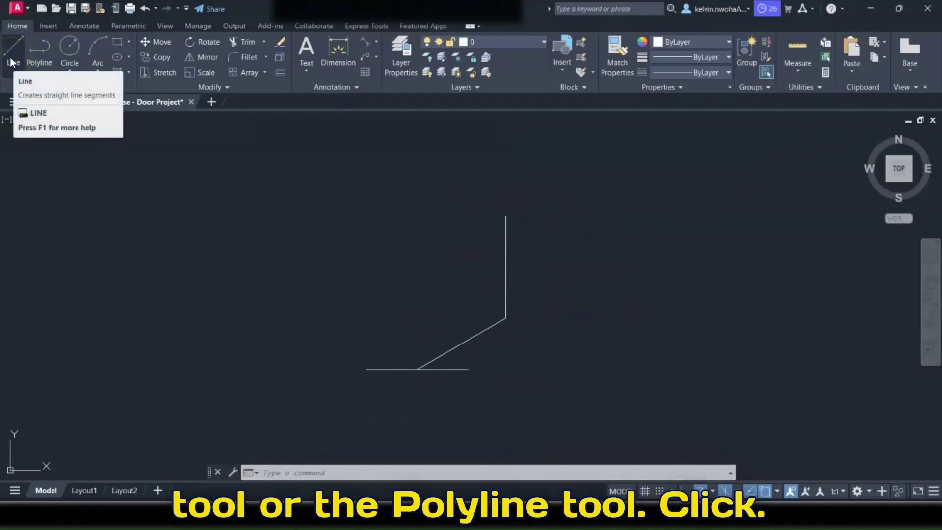
# - Draw a mirrored polyline from the base line's midpoint, 100 units at 150° and 100 units at 90°
pyautogui.click(41, 52)
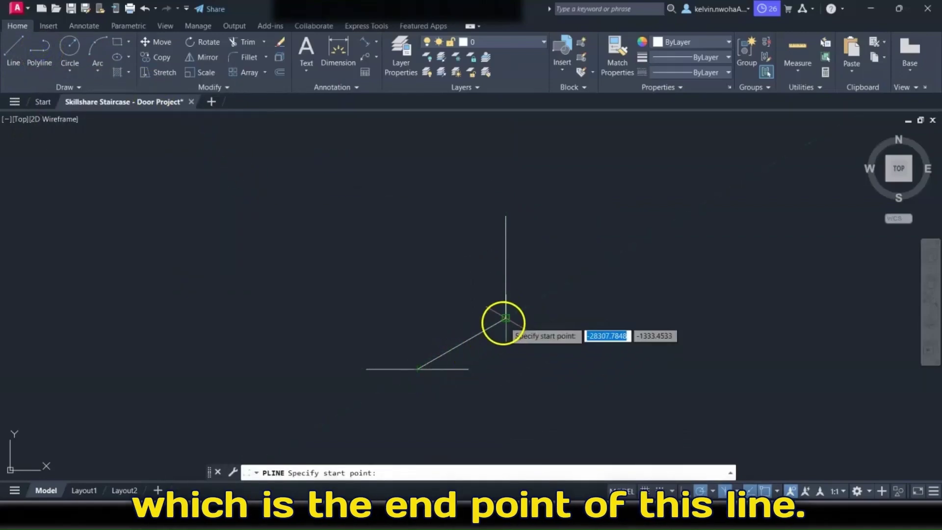
pyautogui.click(426, 368)
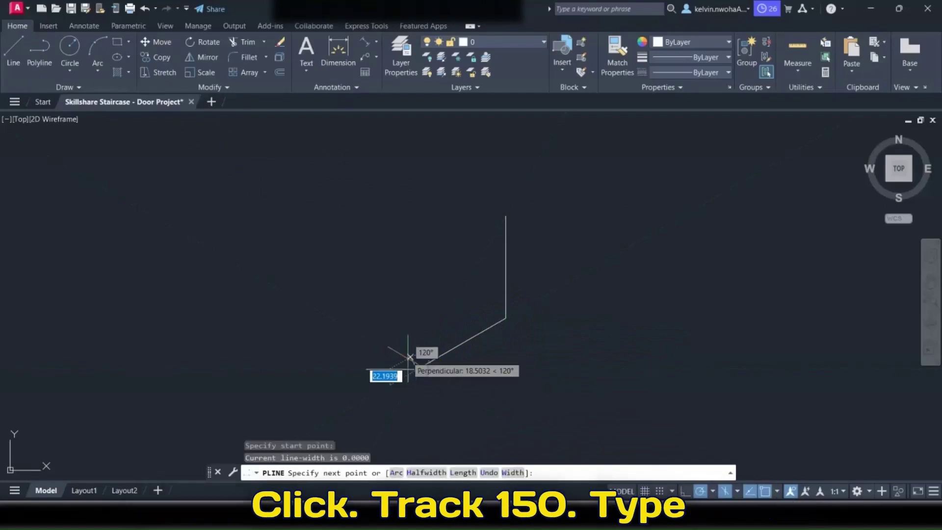
pyautogui.write('100')
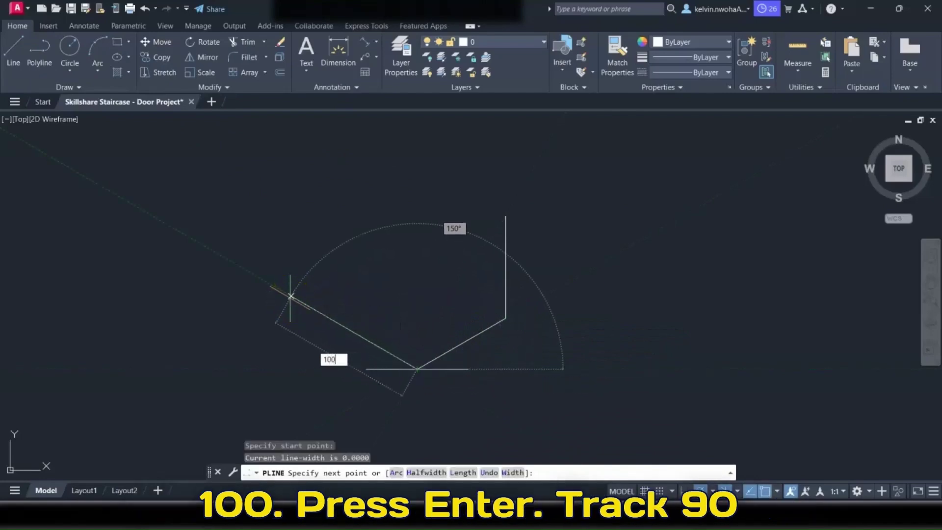
pyautogui.press('Return')
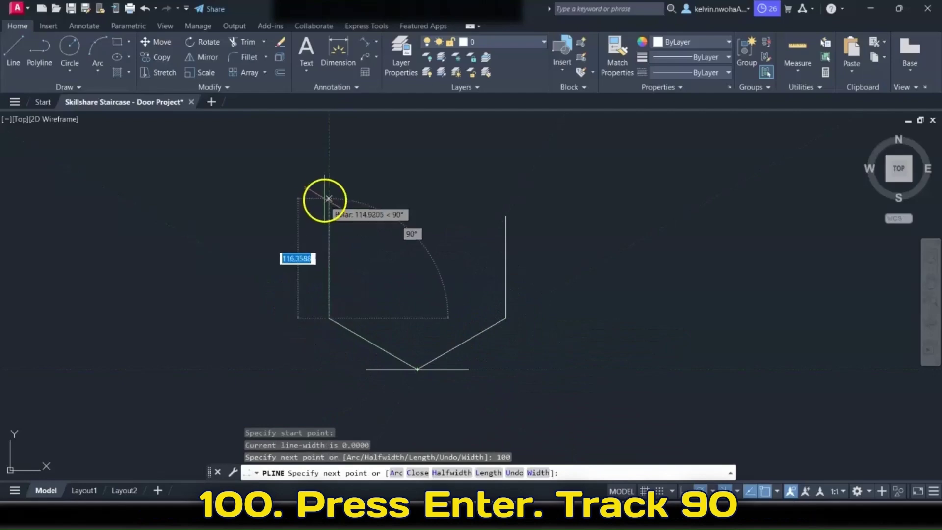
pyautogui.write('100')
pyautogui.press('Return')
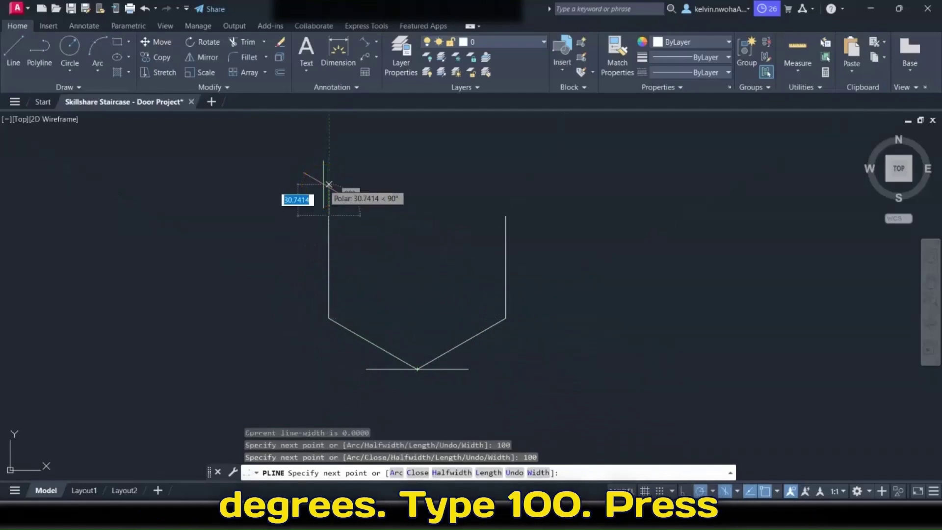
pyautogui.press('Return')
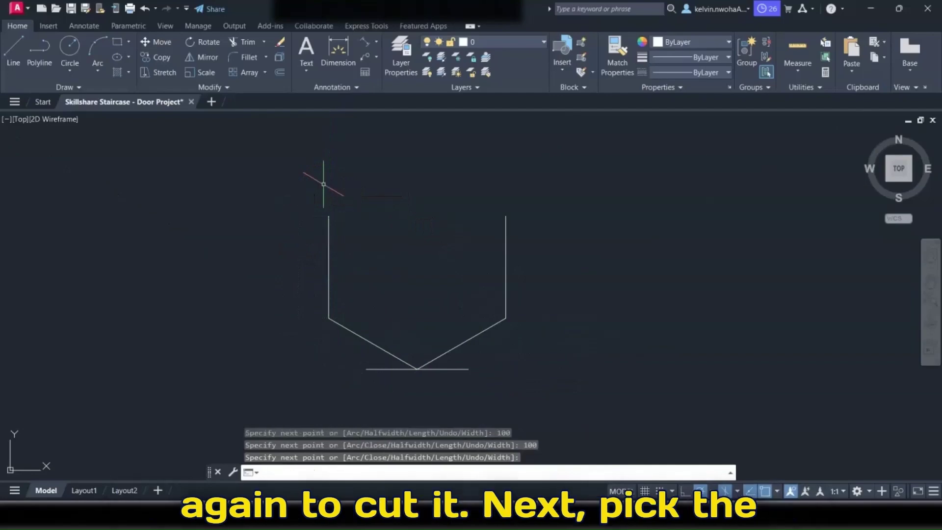
# - Draw the middle vertical edge as a line 100 units at 90° from the base line's midpoint
pyautogui.click(11, 49)
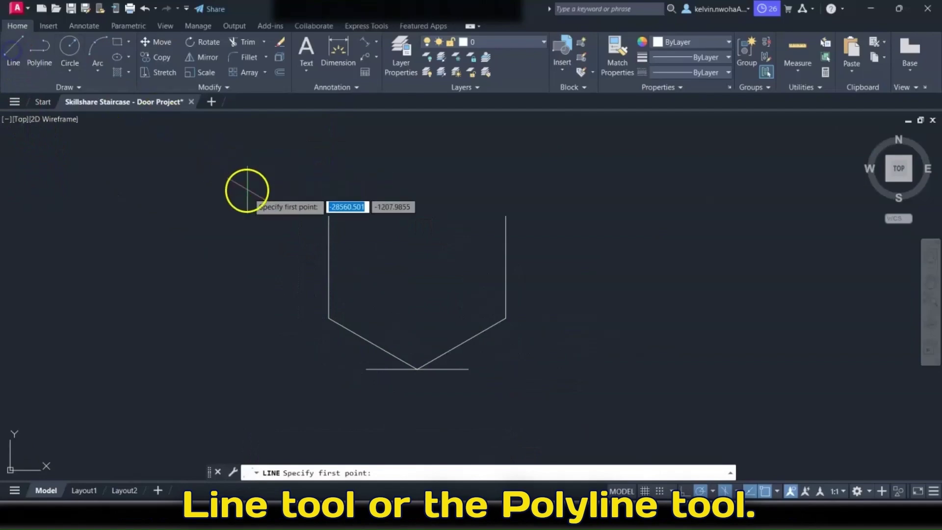
pyautogui.click(416, 367)
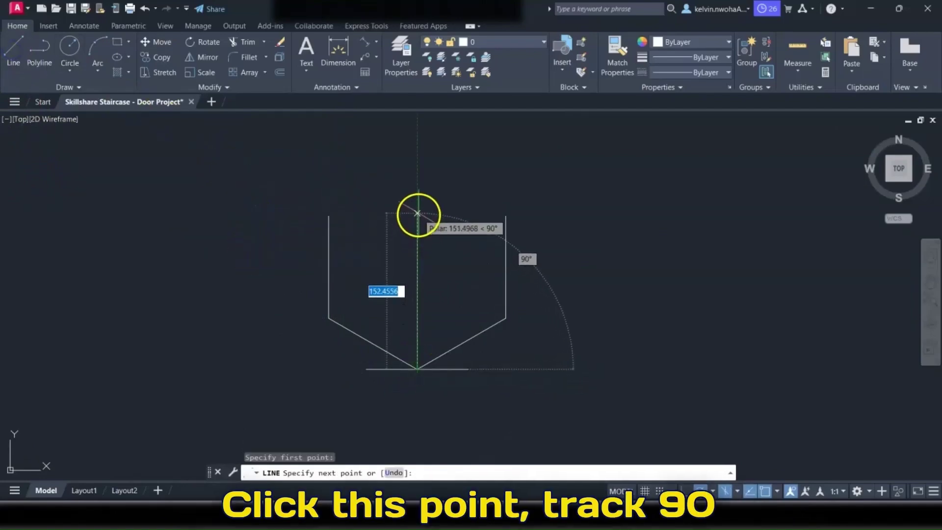
pyautogui.write('100')
pyautogui.press('Return')
pyautogui.press('Return')
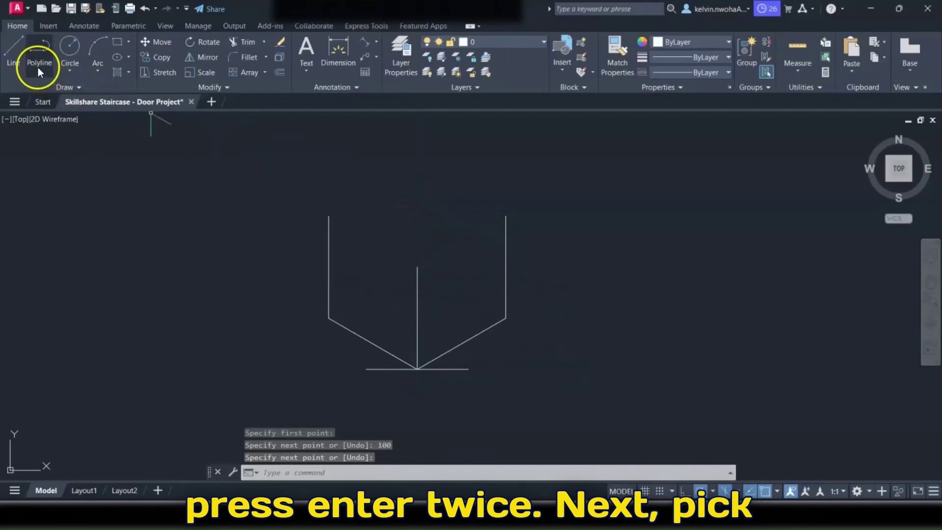
# - Draw the cube's top face as a polyline through the three vertical edges' upper endpoints, 100 units at 150°, and back to the start
pyautogui.click(37, 67)
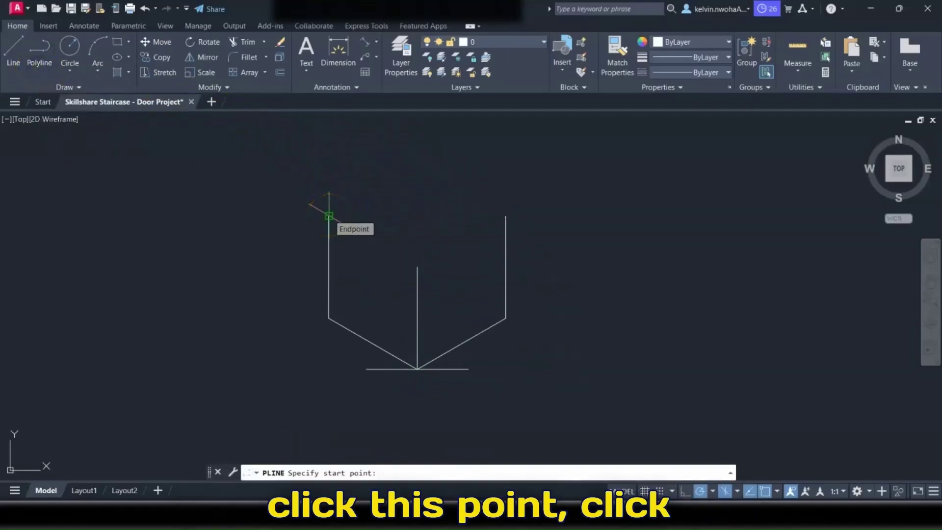
pyautogui.click(328, 216)
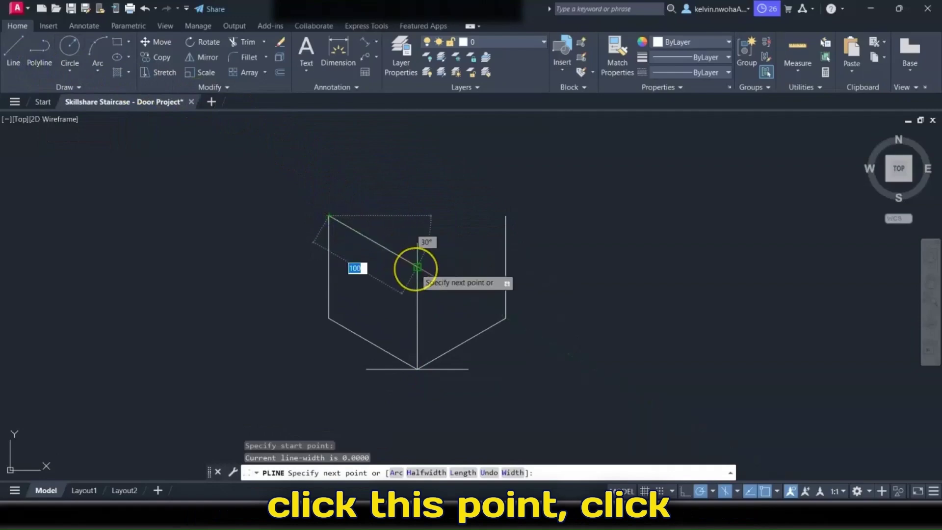
pyautogui.click(417, 267)
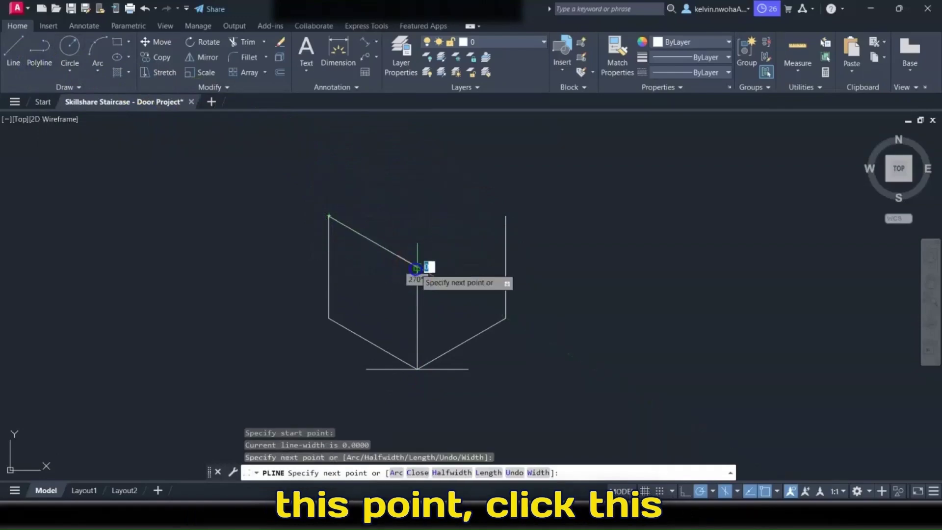
pyautogui.click(506, 216)
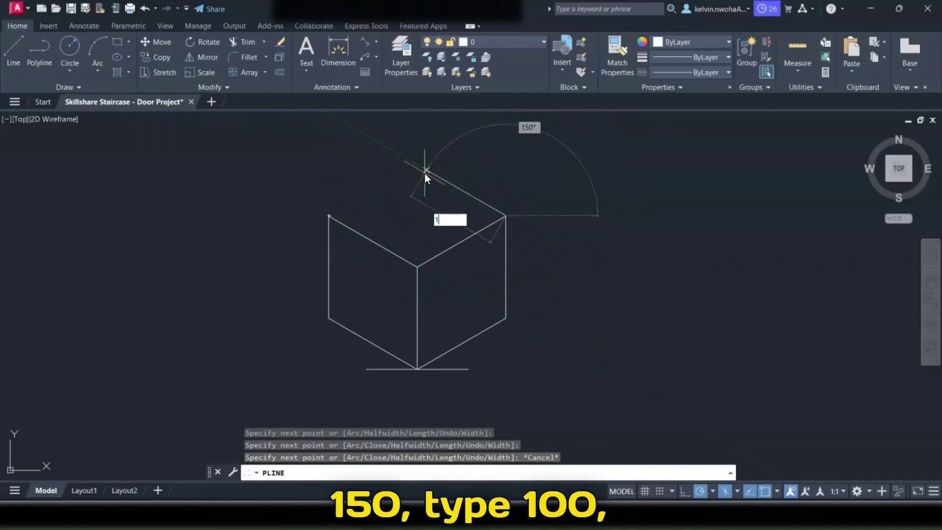
pyautogui.write('100')
pyautogui.press('Return')
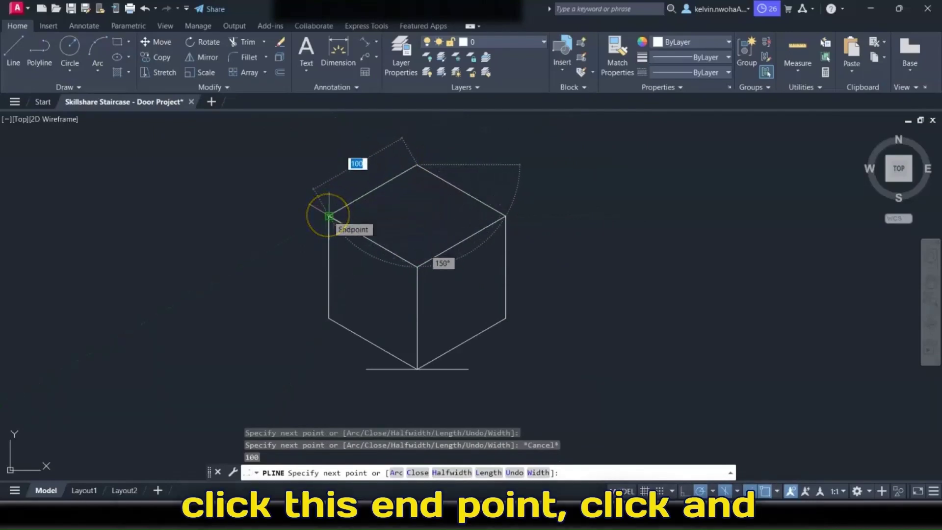
pyautogui.click(329, 216)
pyautogui.press('Return')
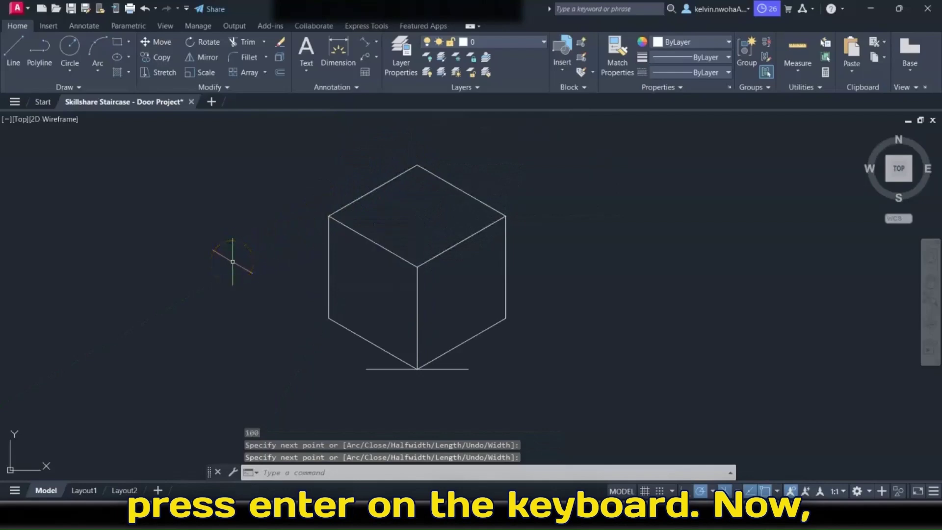
# - Draw a line across the top face from the back-right edge's midpoint to the front-left edge's midpoint
pyautogui.moveTo(235, 255); pyautogui.dragTo(276, 271, button='middle')
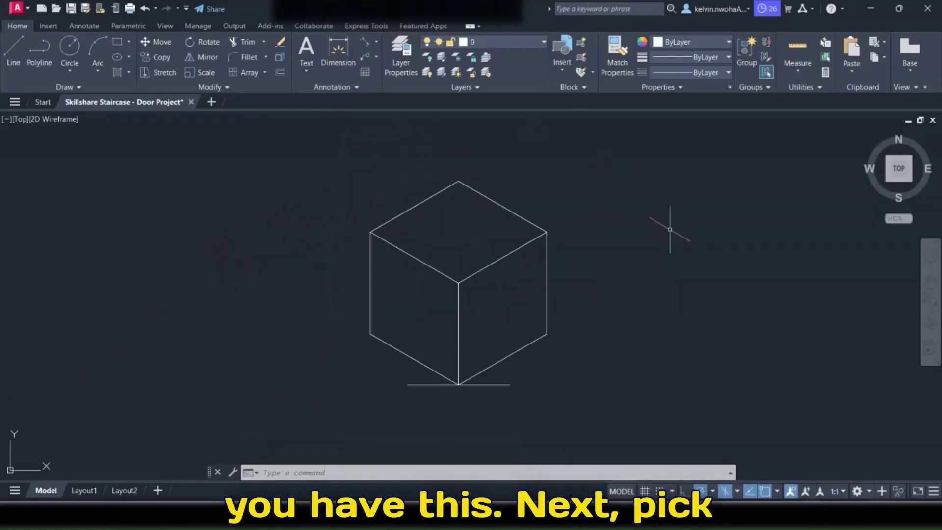
pyautogui.click(7, 63)
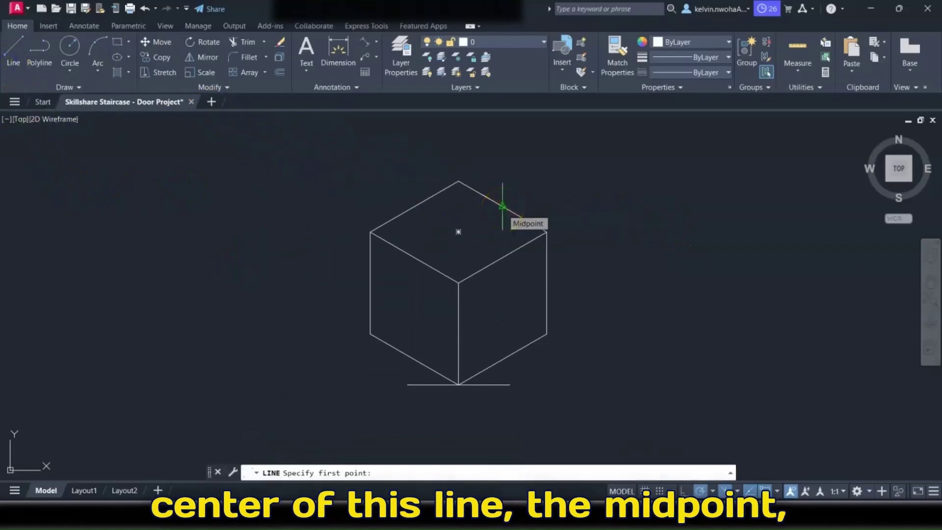
pyautogui.click(503, 205)
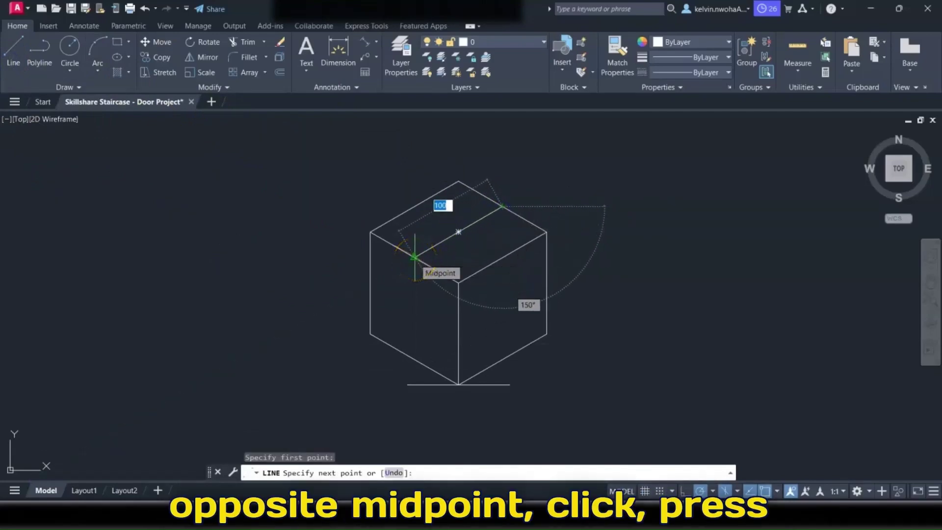
pyautogui.click(415, 257)
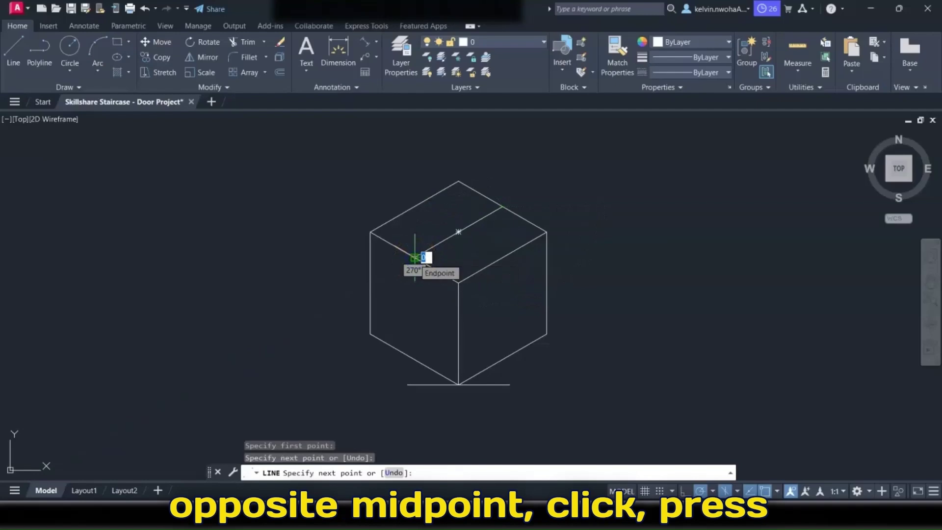
pyautogui.press('Return')
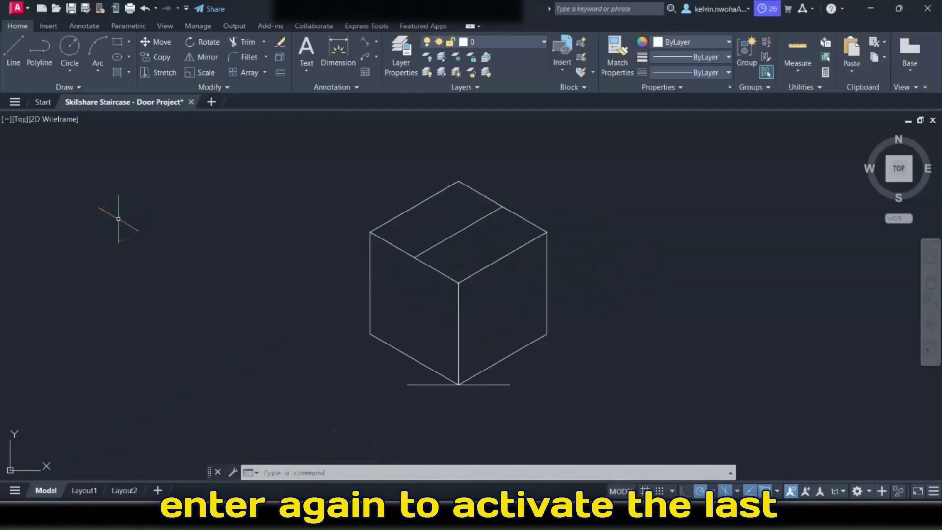
# - Draw a line across the cube's left face from the outer vertical edge's midpoint to the middle vertical edge's midpoint
pyautogui.click(14, 52)
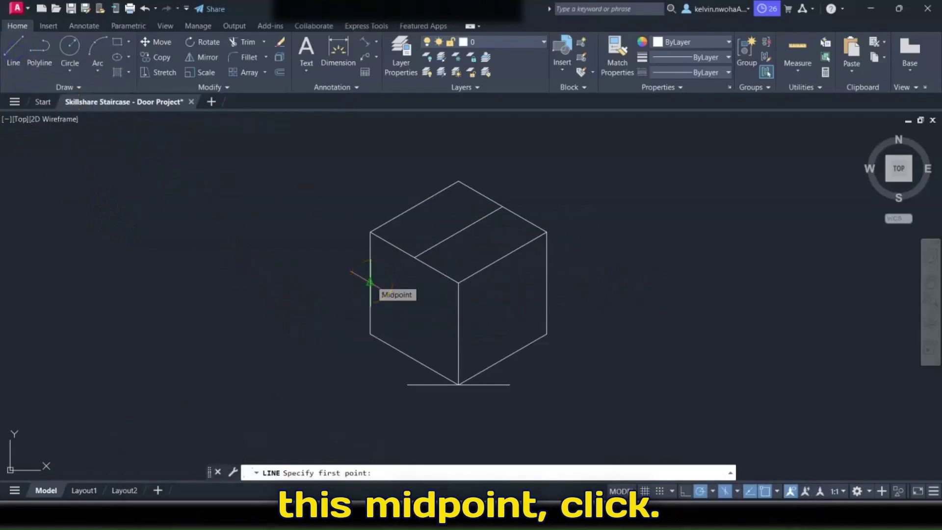
pyautogui.click(370, 283)
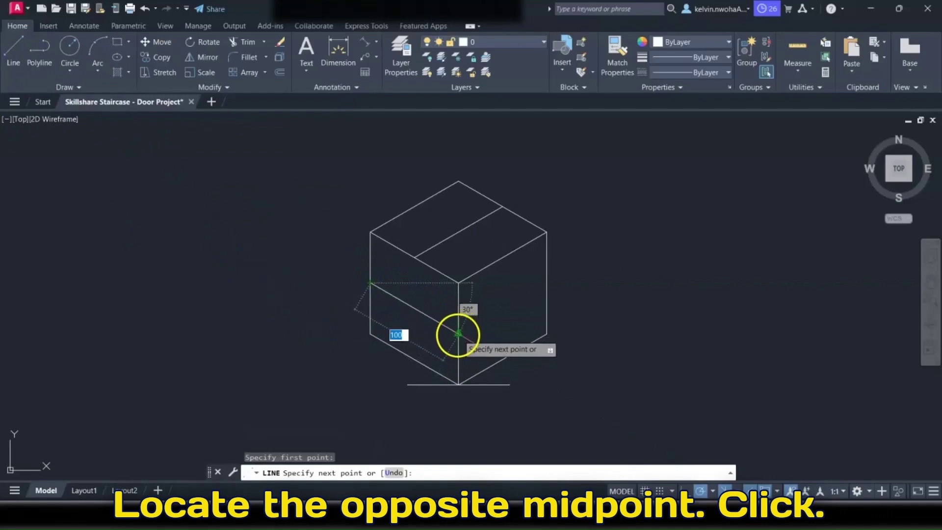
pyautogui.click(457, 335)
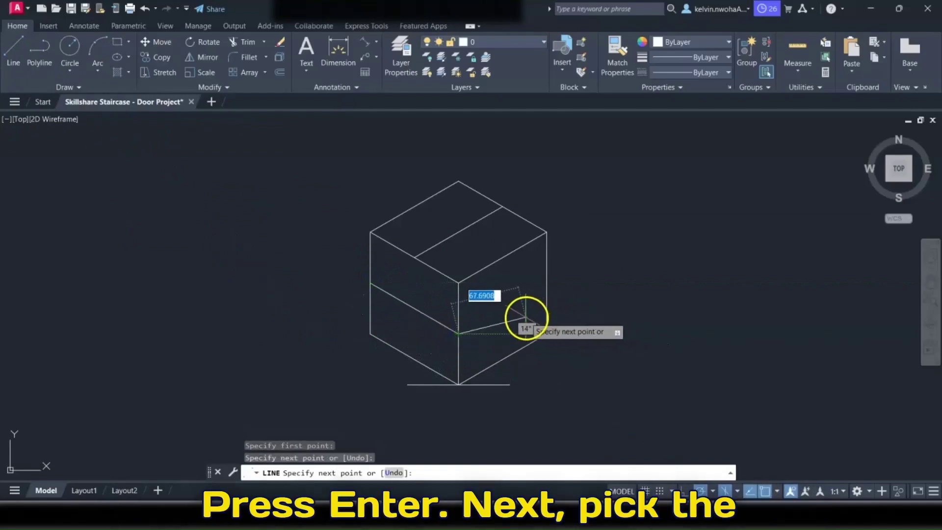
pyautogui.press('Return')
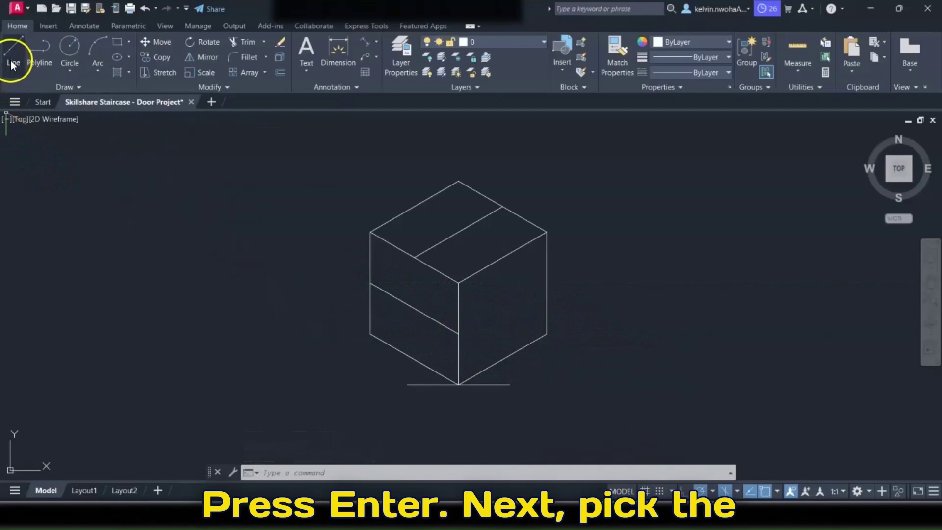
# - Draw a vertical line across the cube's right face from its upper edge's midpoint to its lower edge's midpoint
pyautogui.click(13, 61)
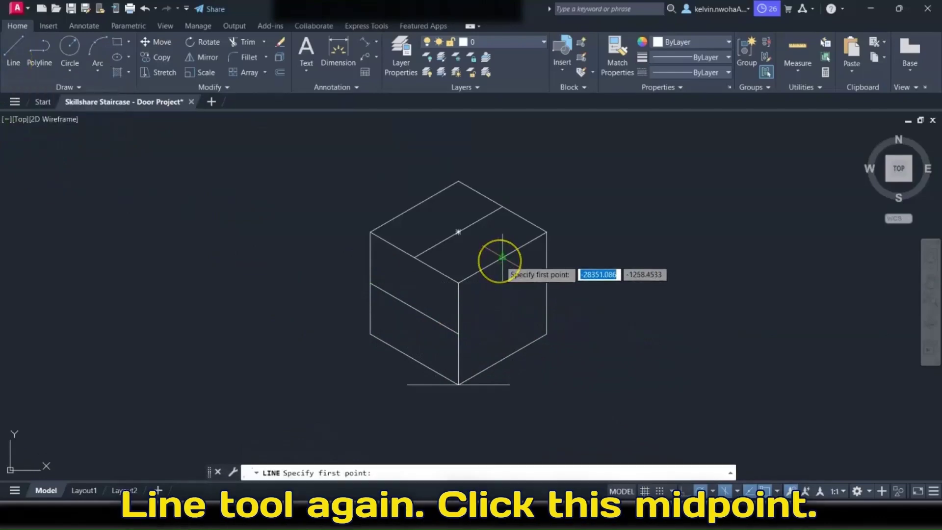
pyautogui.click(502, 257)
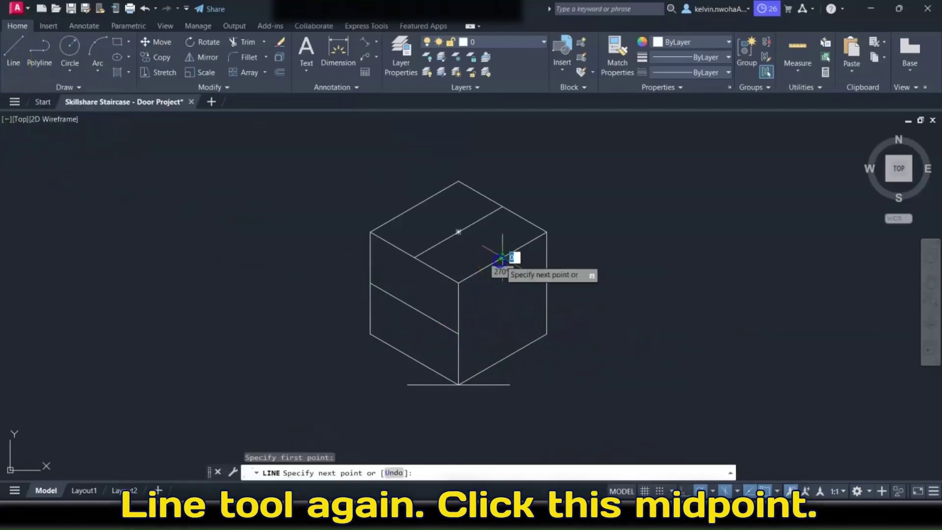
pyautogui.click(502, 361)
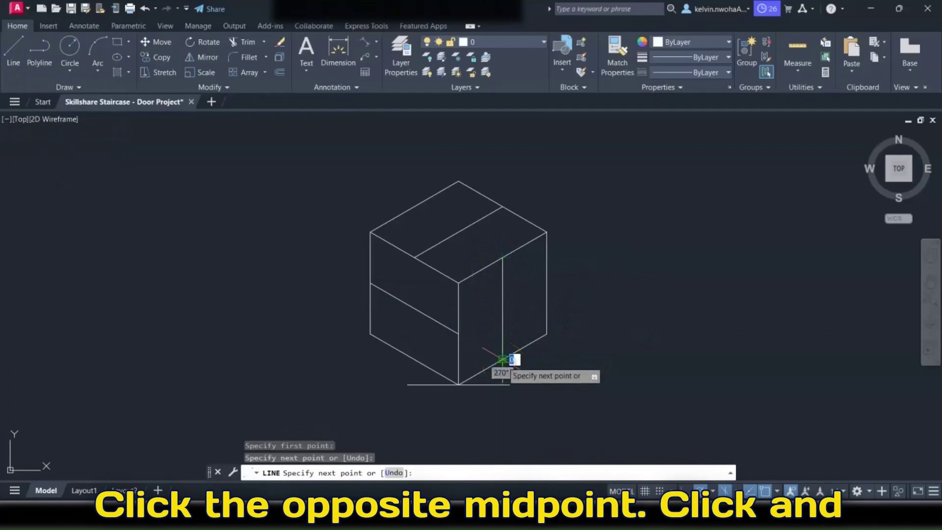
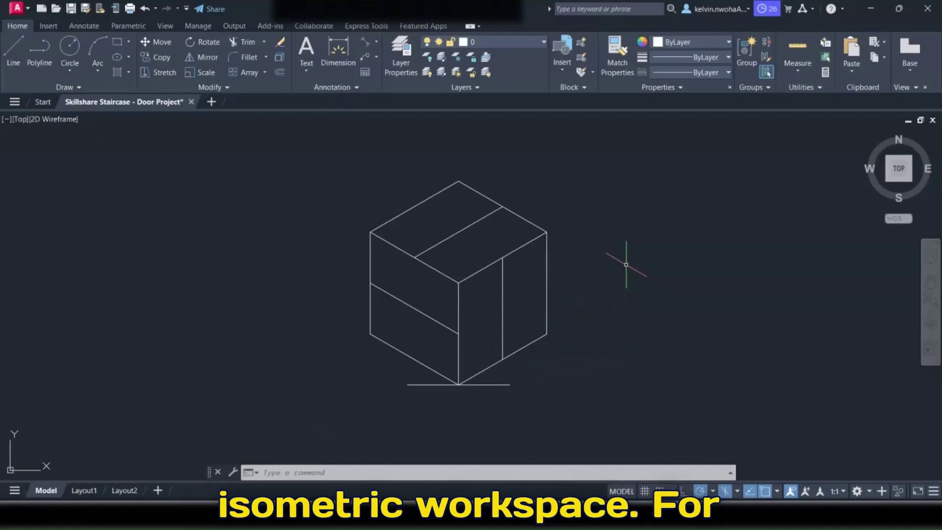
pyautogui.click(70, 48)
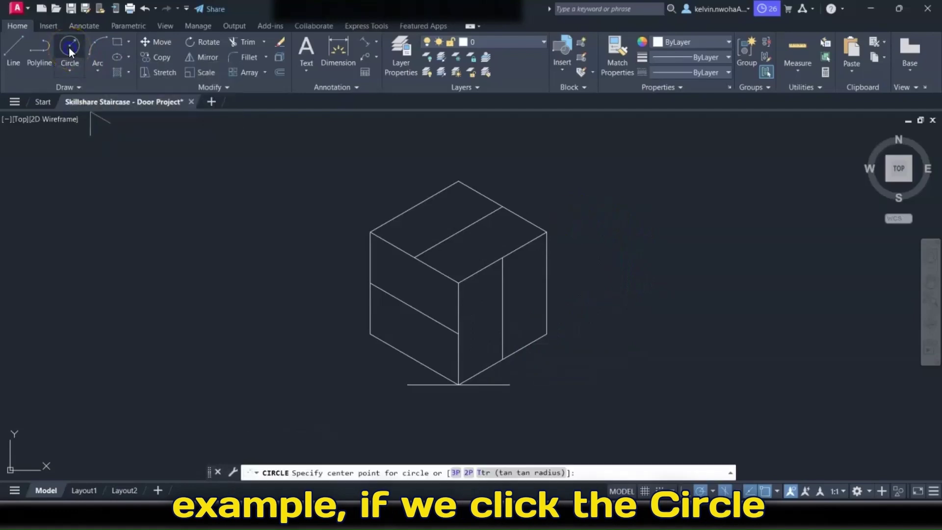
pyautogui.click(215, 305)
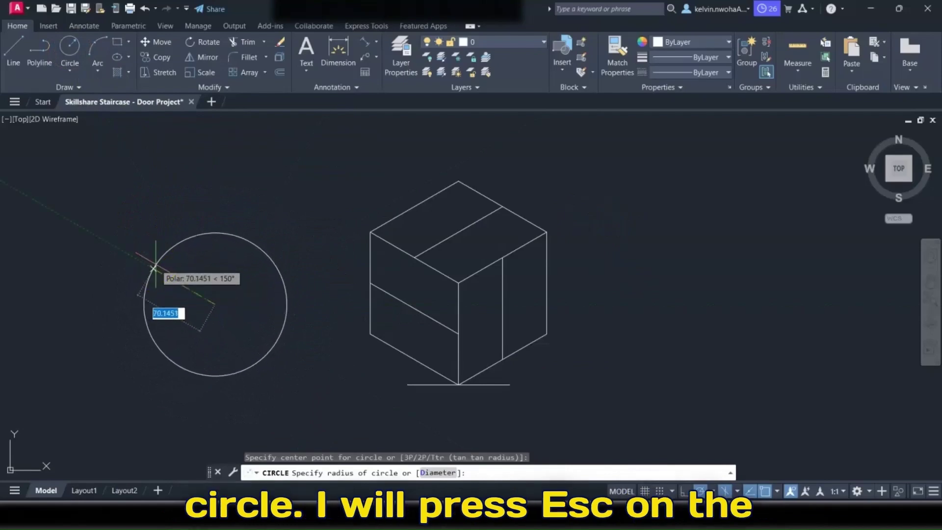
pyautogui.press('Escape')
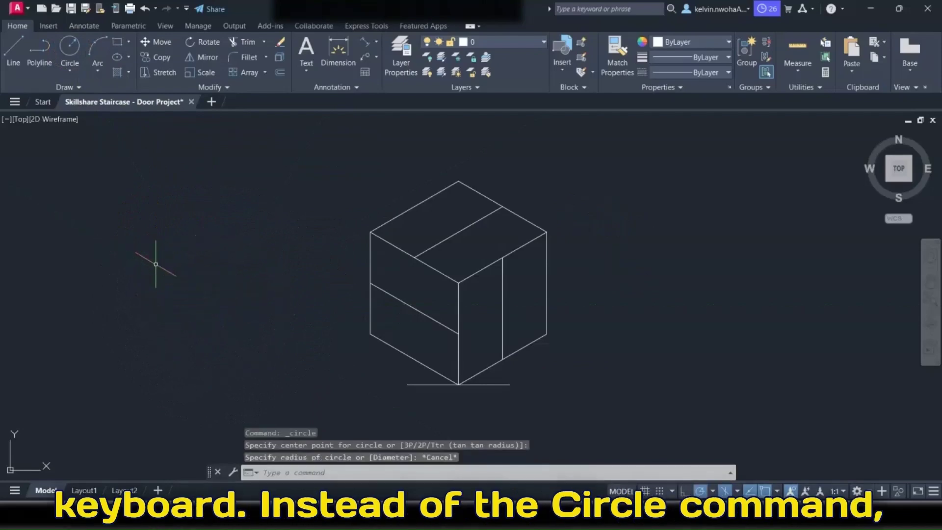
pyautogui.click(155, 248)
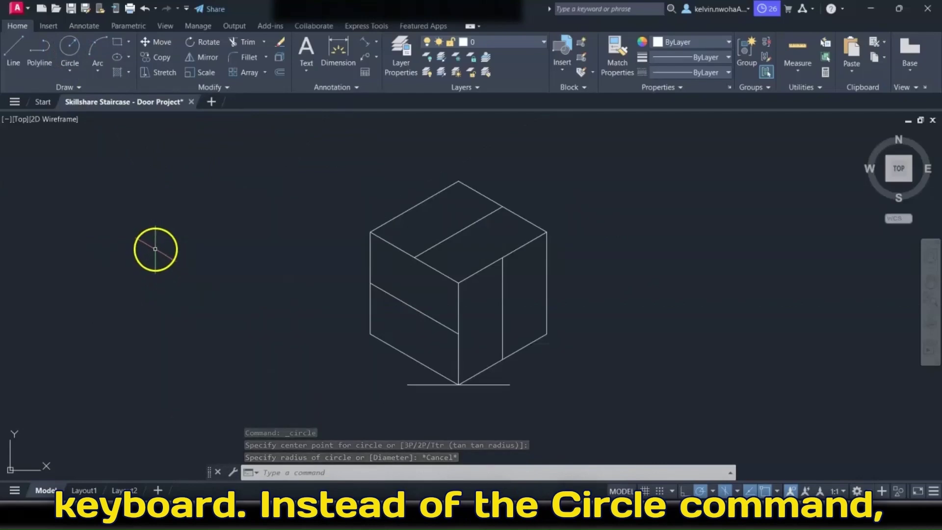
# - Place the center of an Axis, End ellipse with the Isocircle option at the midpoint of the top face's dividing line
pyautogui.click(129, 58)
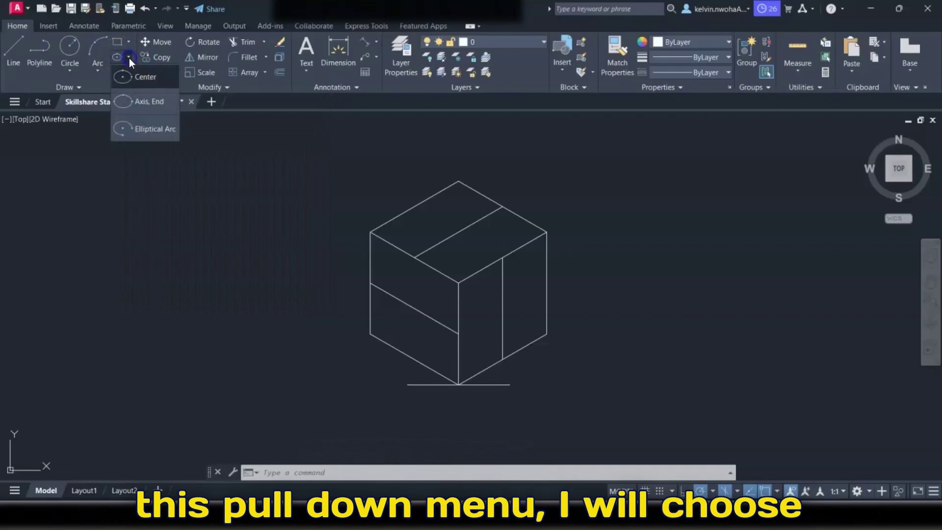
pyautogui.click(133, 104)
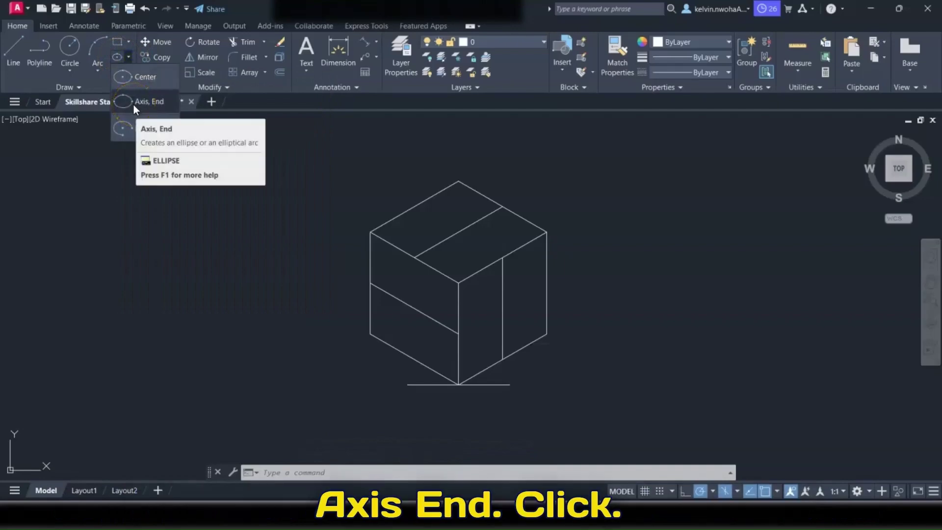
pyautogui.click(133, 104)
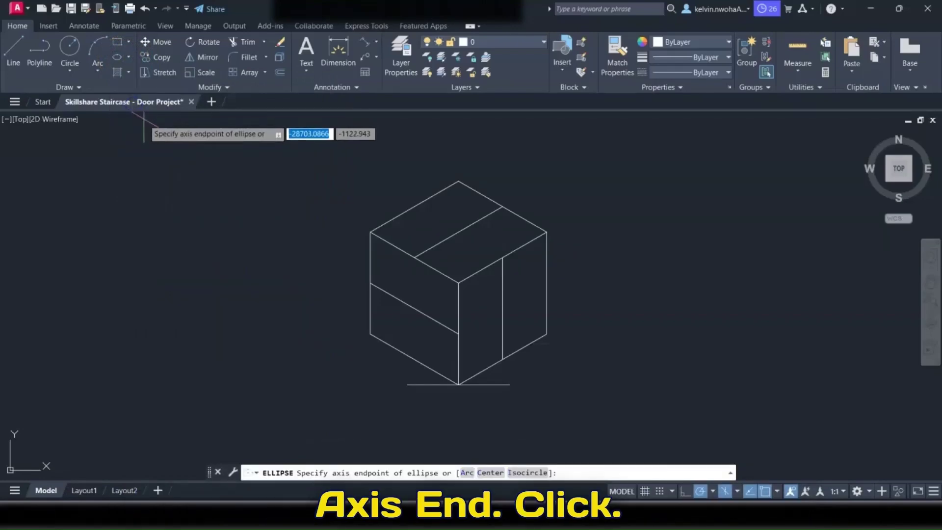
pyautogui.write('i')
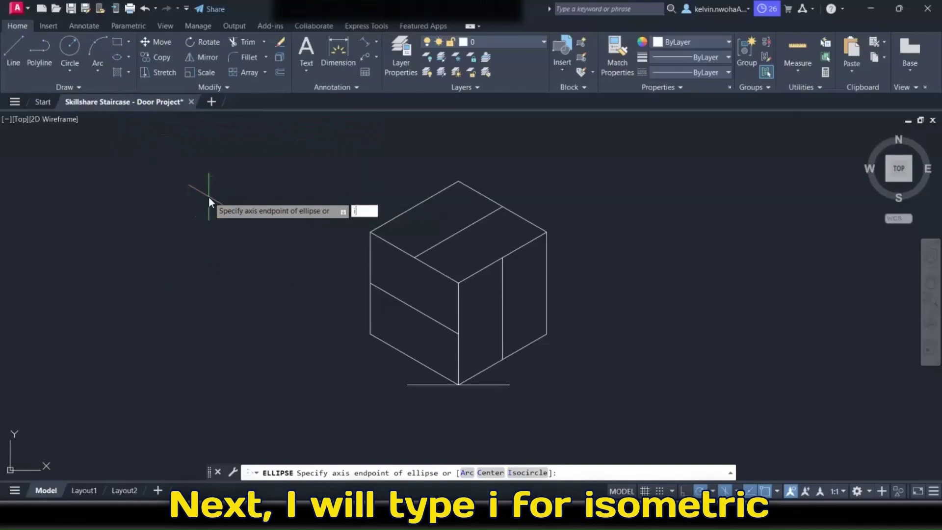
pyautogui.press('Return')
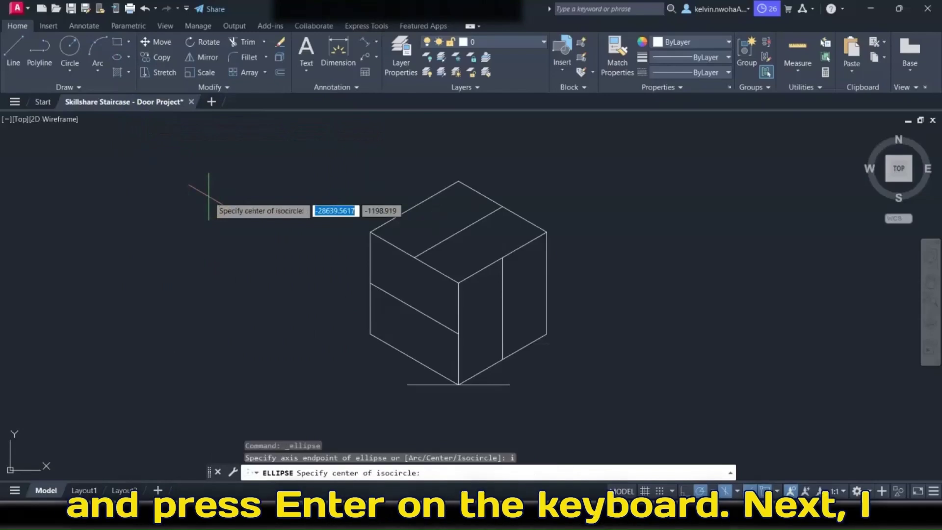
pyautogui.click(458, 231)
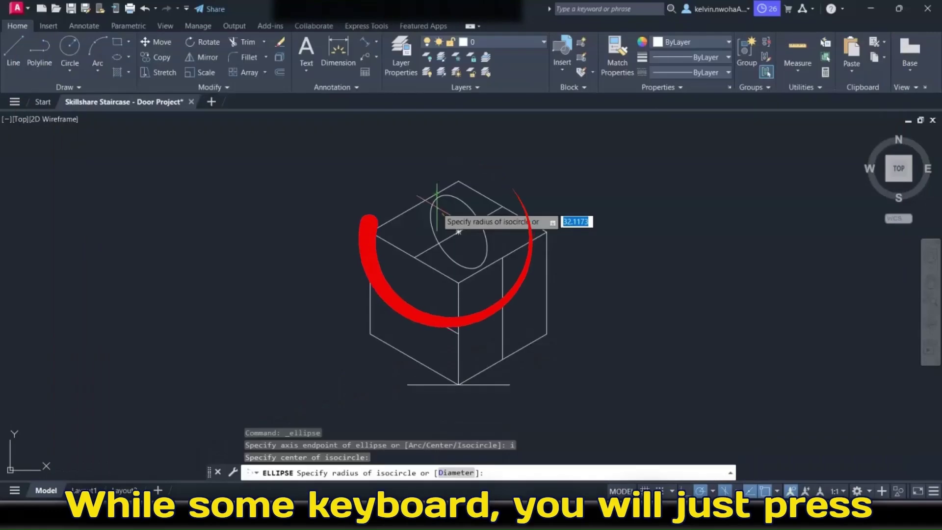
# - Complete the isocircle in the top isoplane with a radius of 30, and erase the top face's dividing line
pyautogui.press('F5')
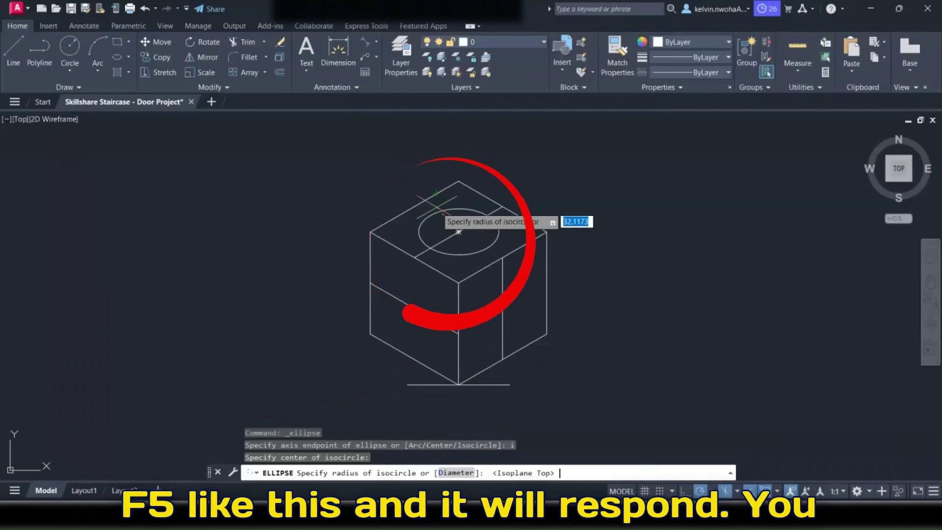
pyautogui.press('F5')
pyautogui.press('F5')
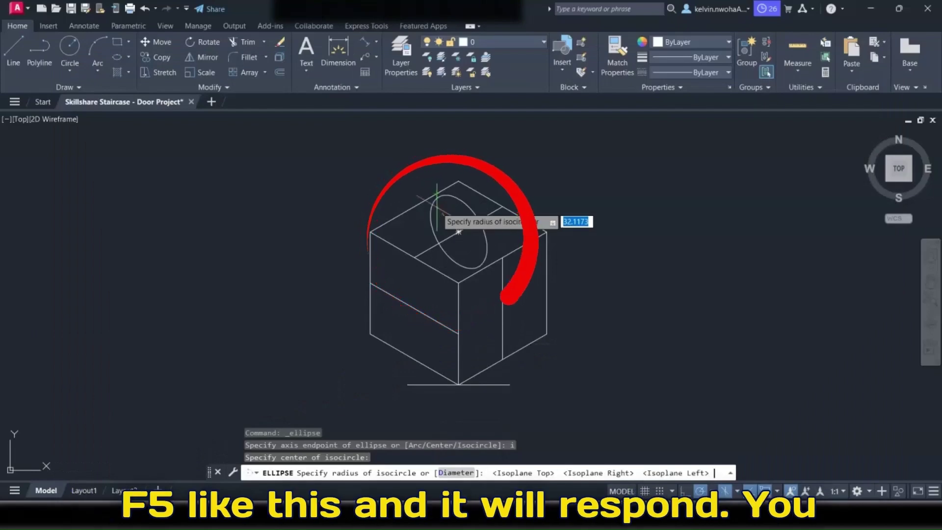
pyautogui.press('F5')
pyautogui.press('F5')
pyautogui.press('F5')
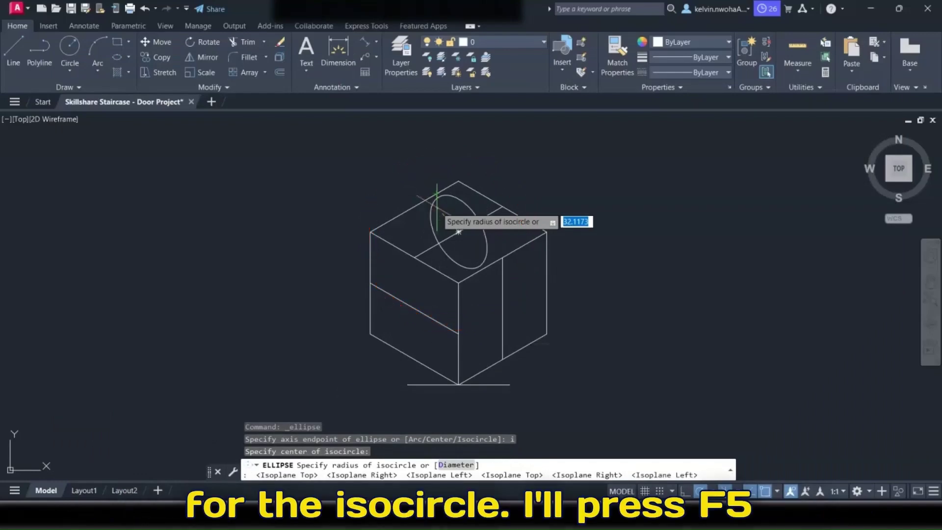
pyautogui.press('F5')
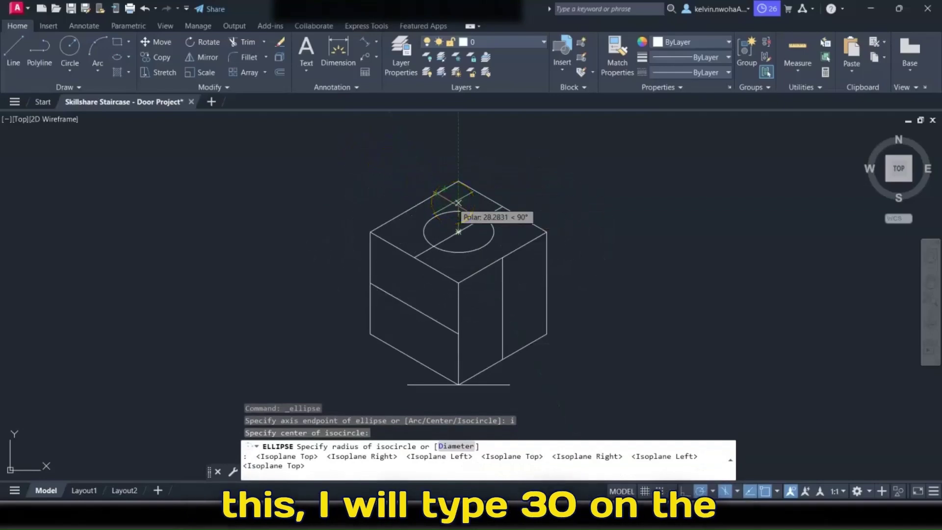
pyautogui.write('30')
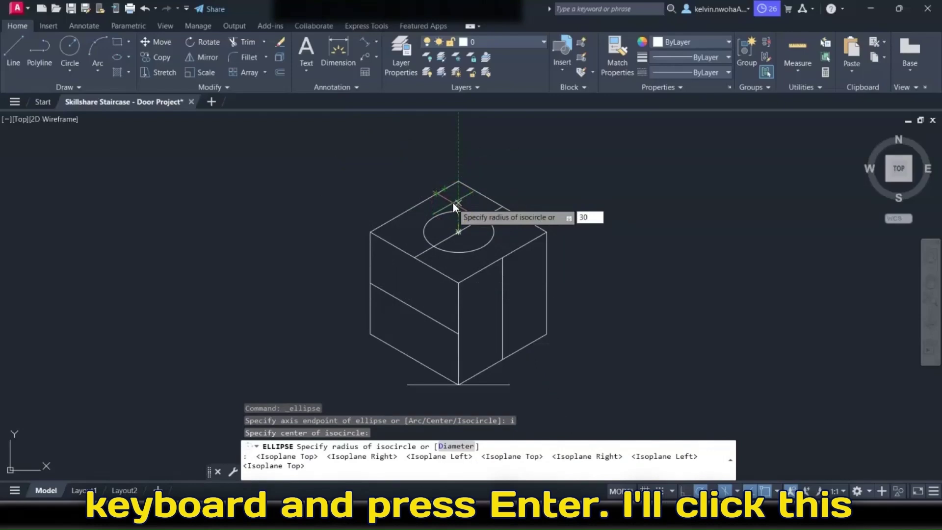
pyautogui.press('Return')
pyautogui.click(471, 225)
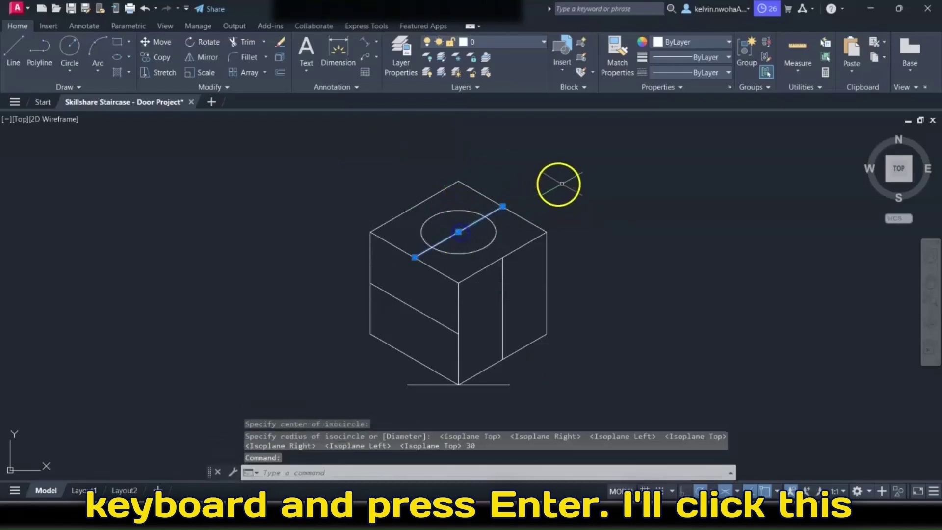
pyautogui.press('Delete')
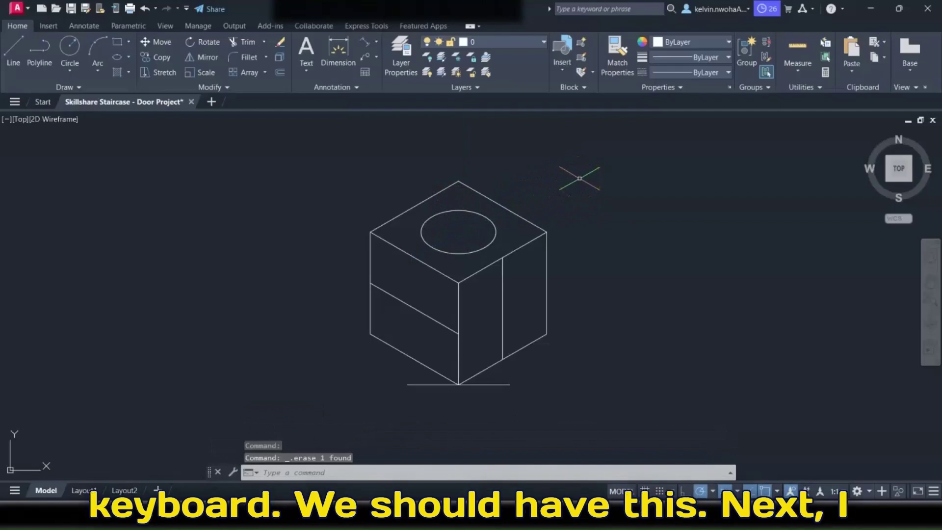
# - Draw an isocircle of radius 30 in the left isoplane, centered on the left face's dividing line, and erase that line
pyautogui.click(127, 58)
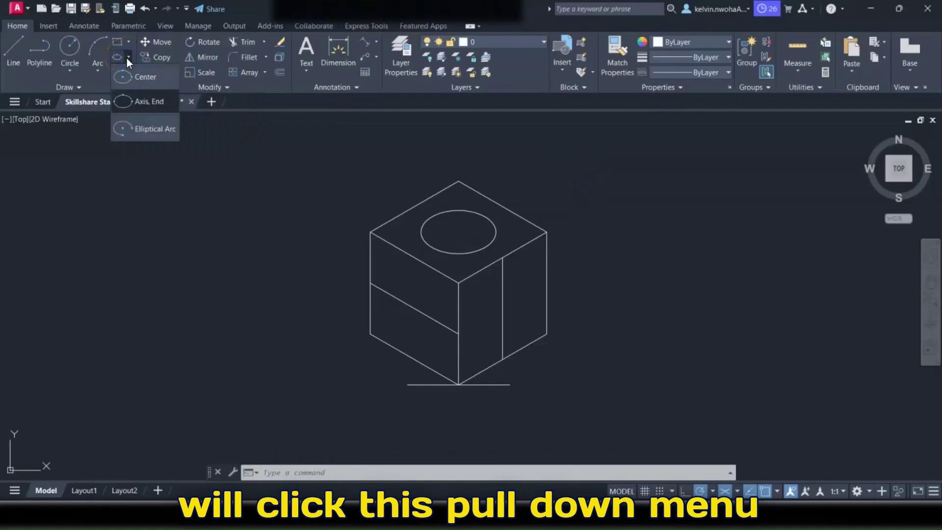
pyautogui.click(139, 102)
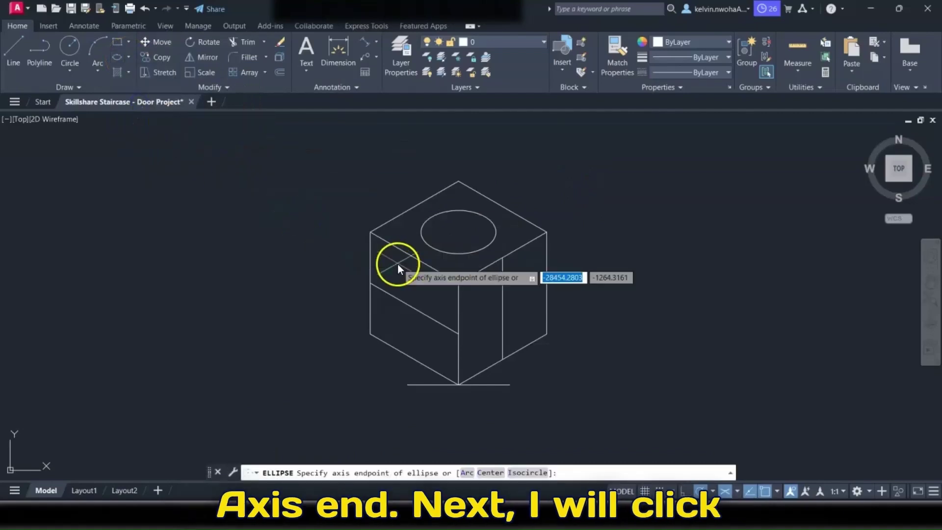
pyautogui.click(524, 473)
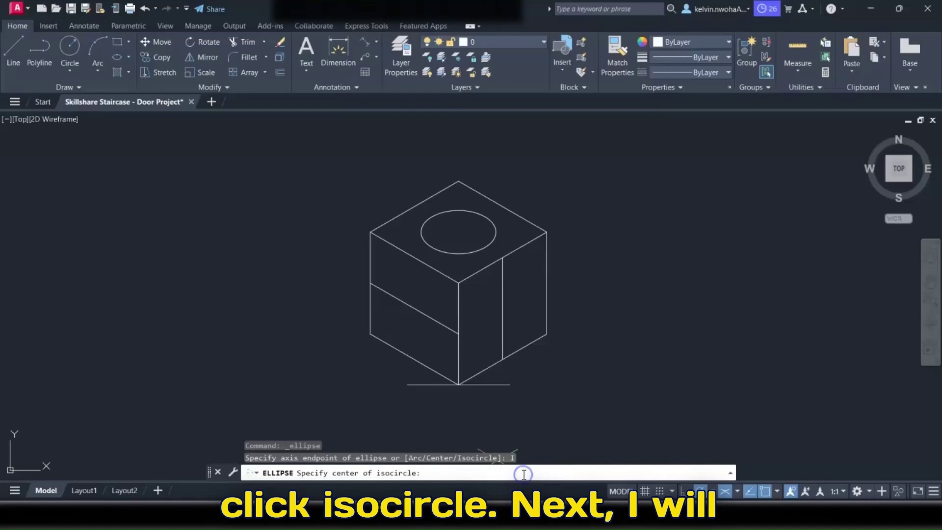
pyautogui.click(414, 308)
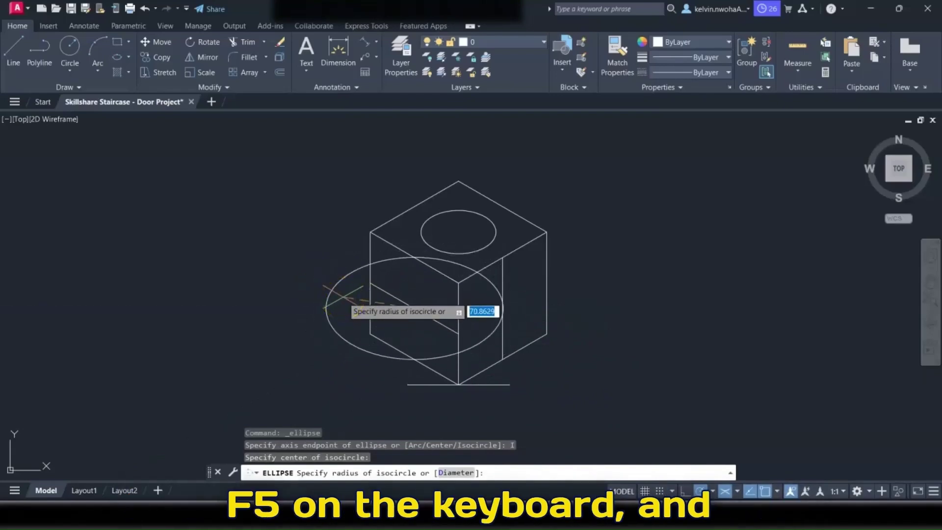
pyautogui.press('F5')
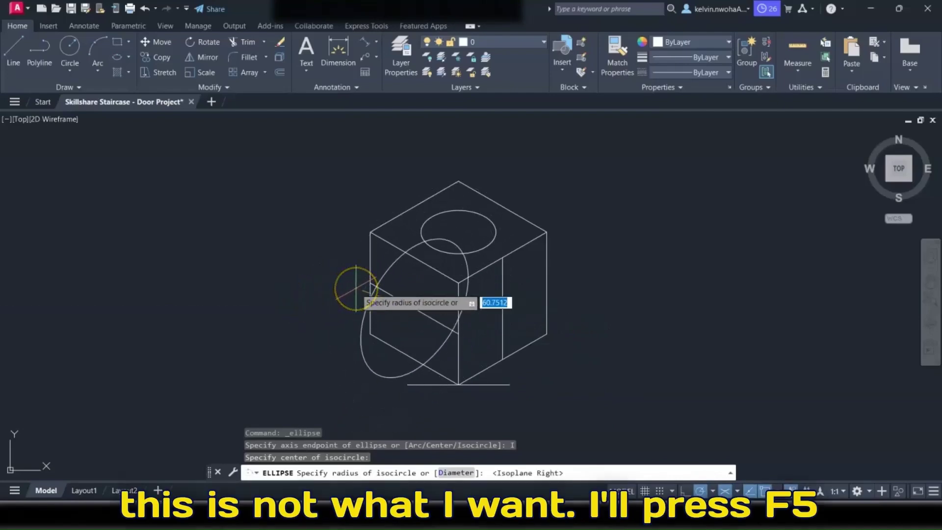
pyautogui.press('F5')
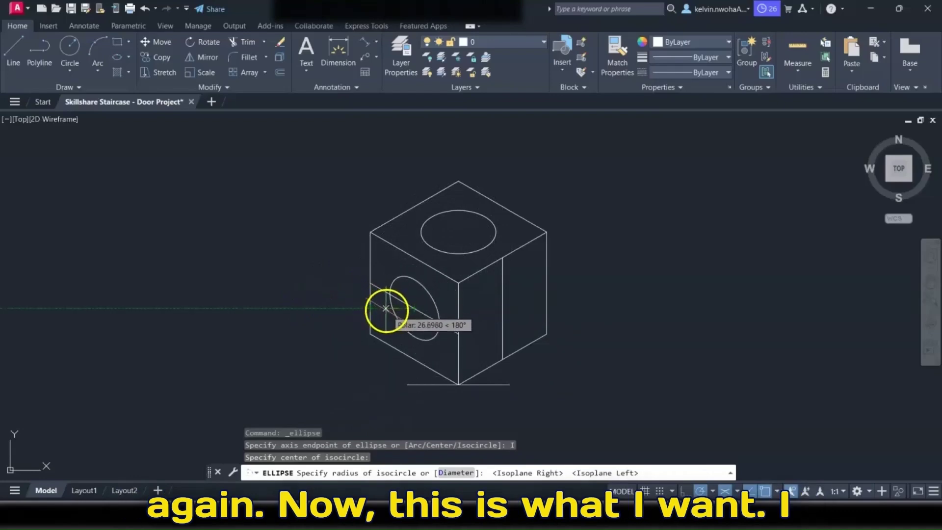
pyautogui.write('30')
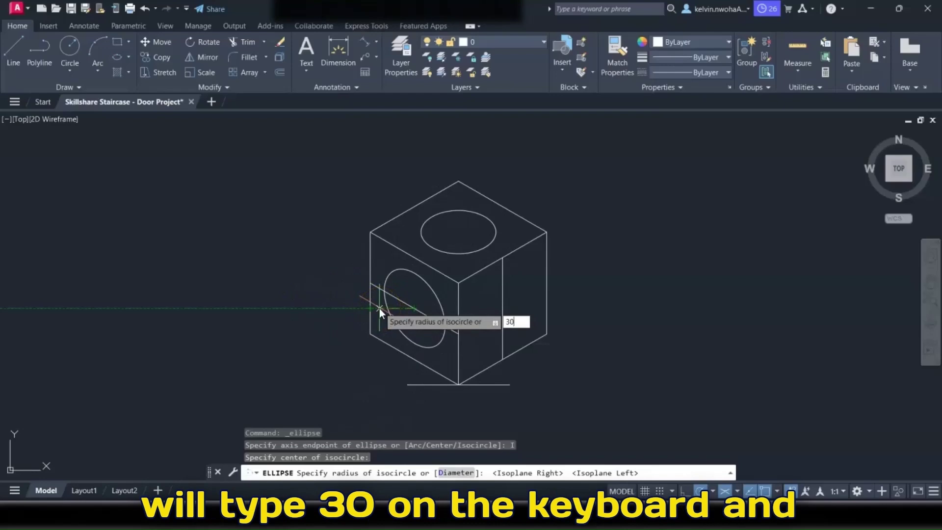
pyautogui.press('Return')
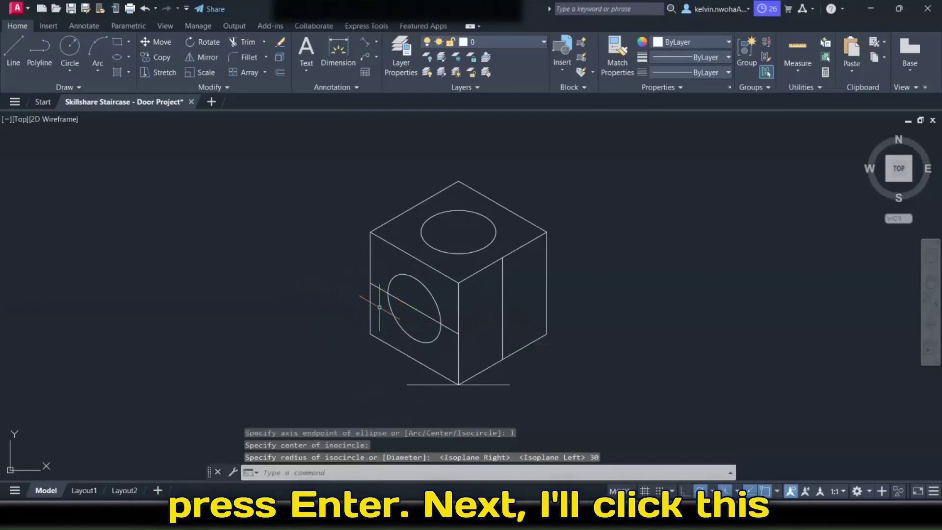
pyautogui.click(372, 284)
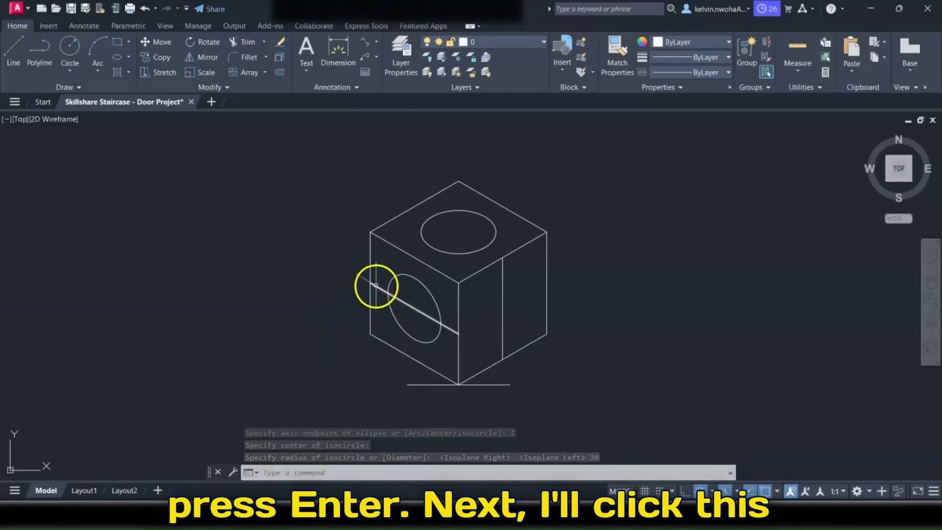
pyautogui.press('Delete')
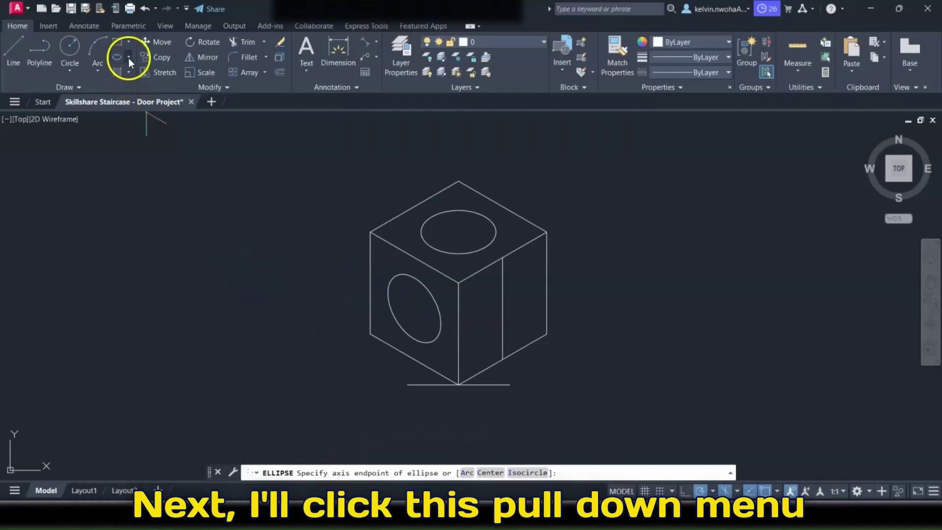
# - Place the center of an Axis, End ellipse with the Isocircle option at the midpoint of the right face's dividing line
pyautogui.click(129, 58)
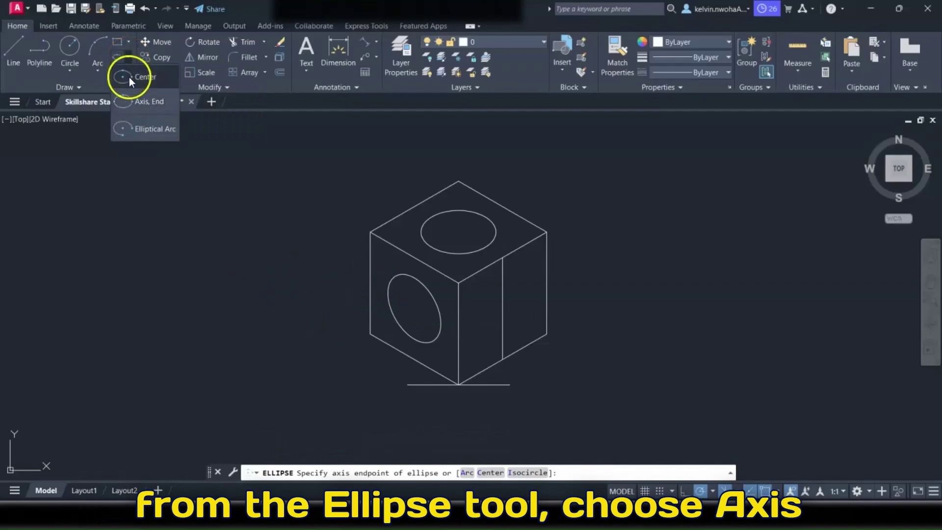
pyautogui.click(136, 104)
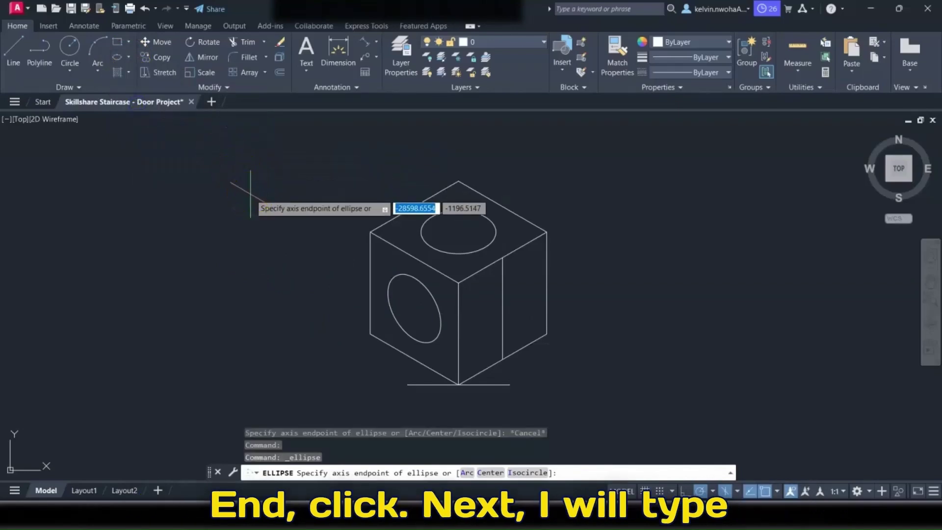
pyautogui.write('i')
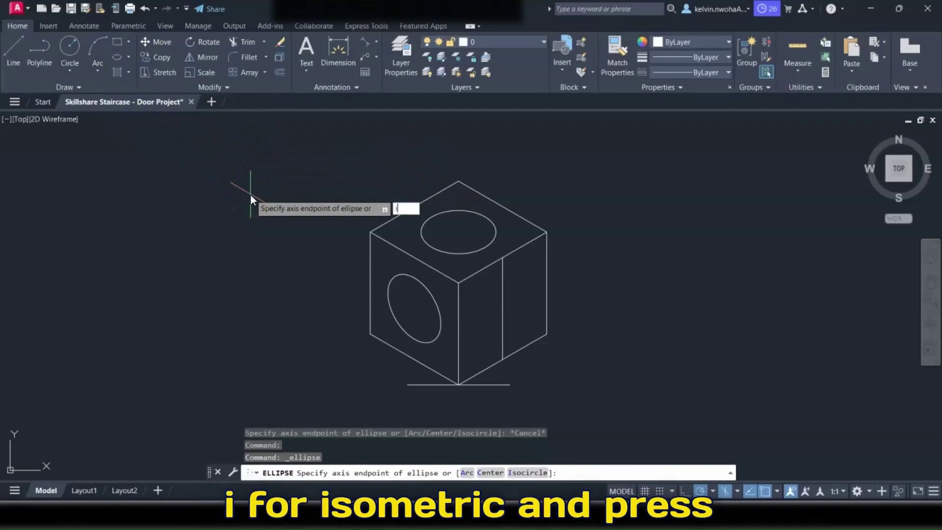
pyautogui.press('Return')
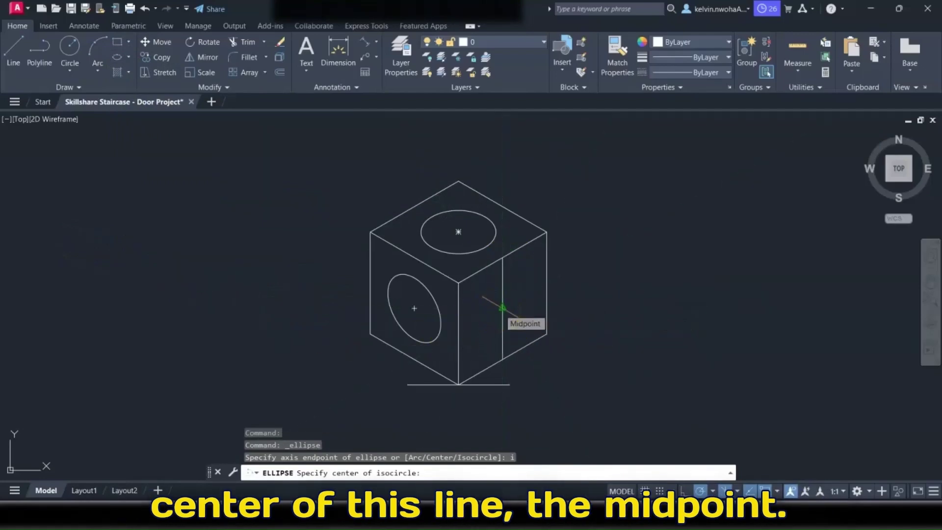
pyautogui.click(501, 307)
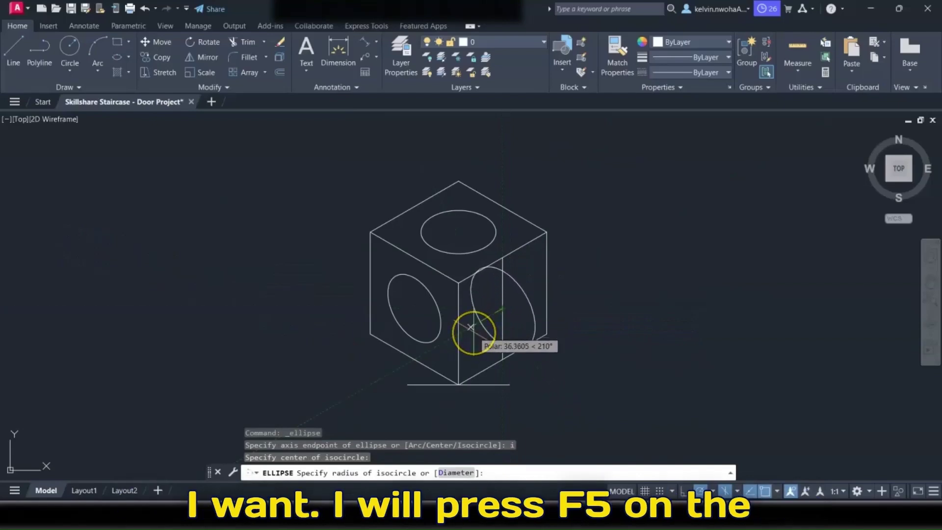
# - Complete the isocircle in the right isoplane with a radius of 30, and erase the right face's dividing line
pyautogui.press('F5')
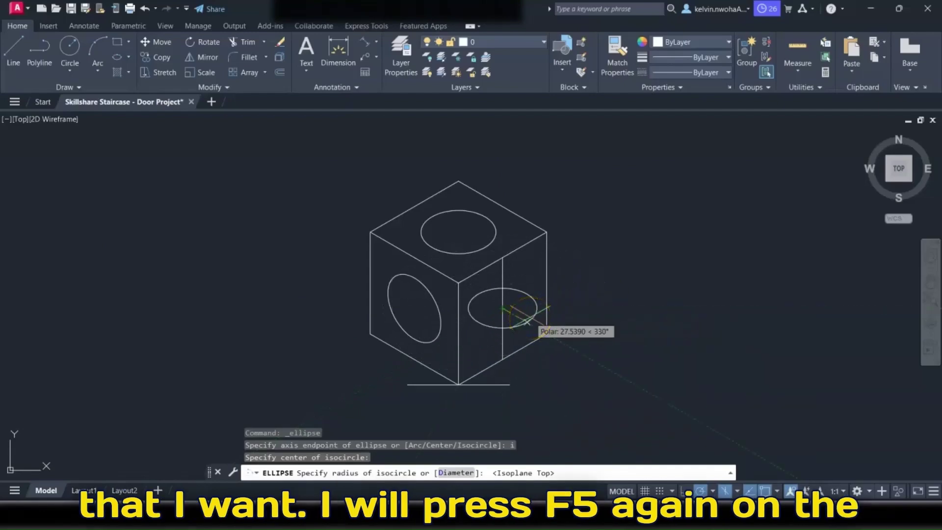
pyautogui.press('F5')
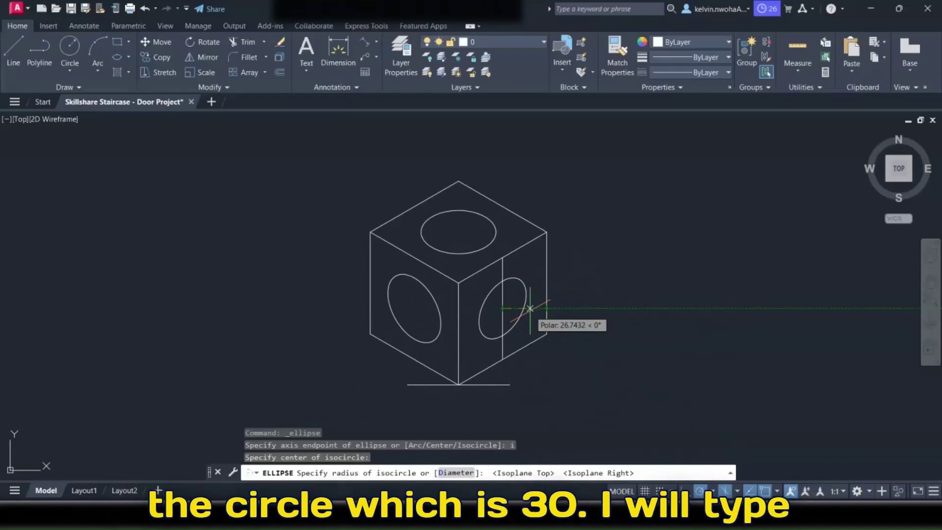
pyautogui.write('30')
pyautogui.press('Return')
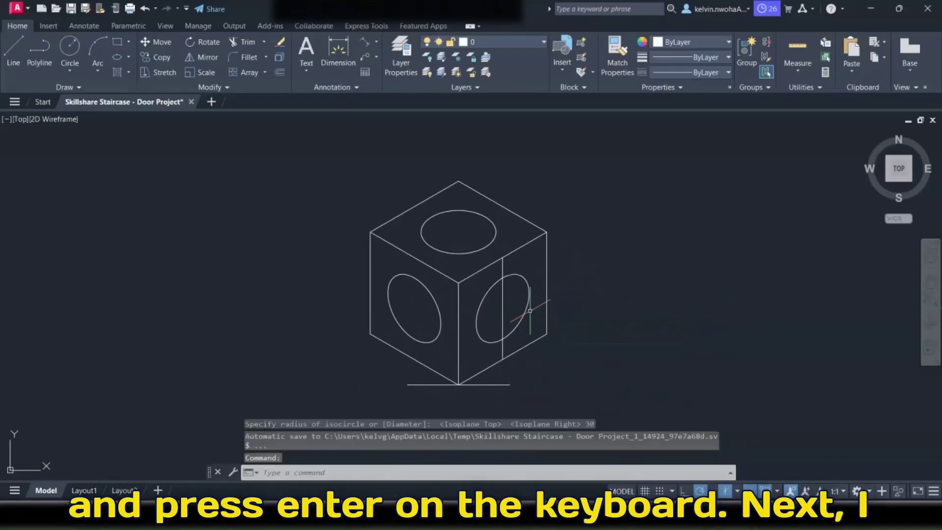
pyautogui.click(502, 314)
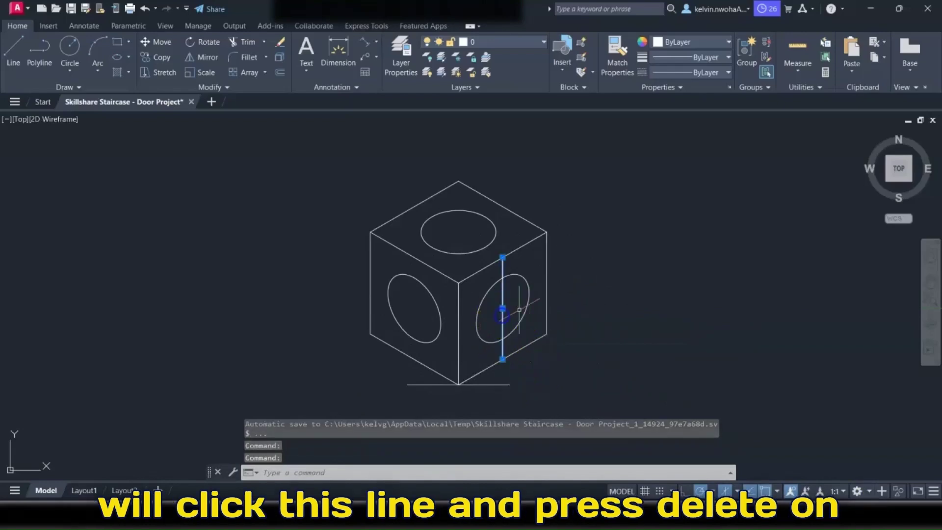
pyautogui.press('Delete')
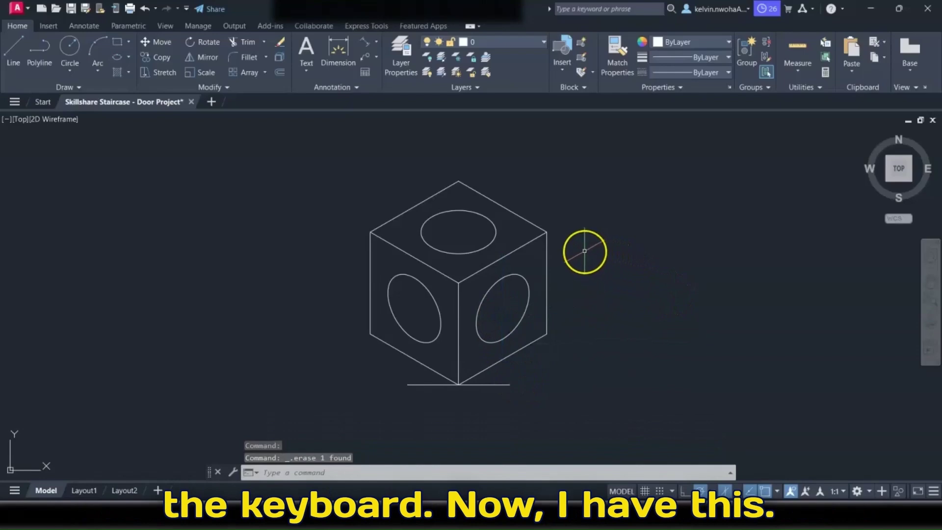
# - Select all the cube's edge lines, leaving out the isocircles and the base line, and set their lineweight to 0.30 mm
pyautogui.click(560, 239)
pyautogui.click(537, 212)
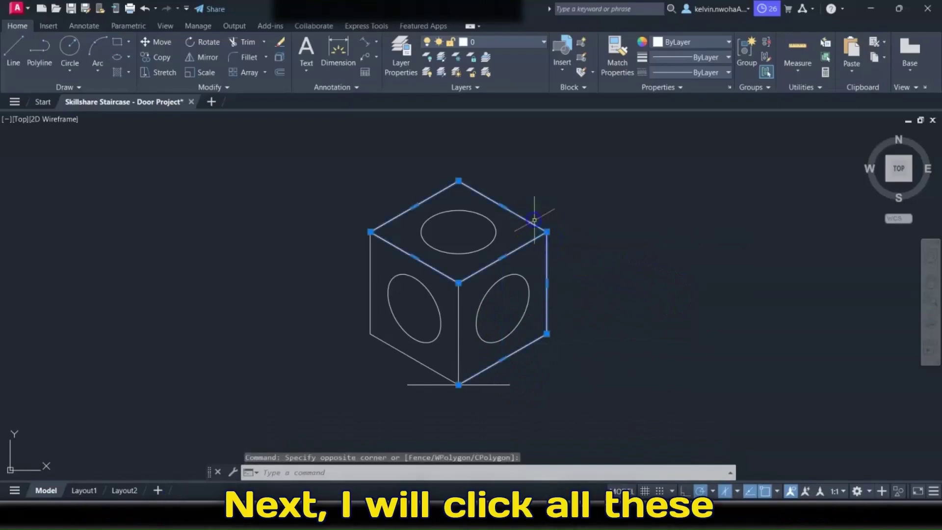
pyautogui.click(358, 311)
pyautogui.click(353, 266)
pyautogui.click(391, 362)
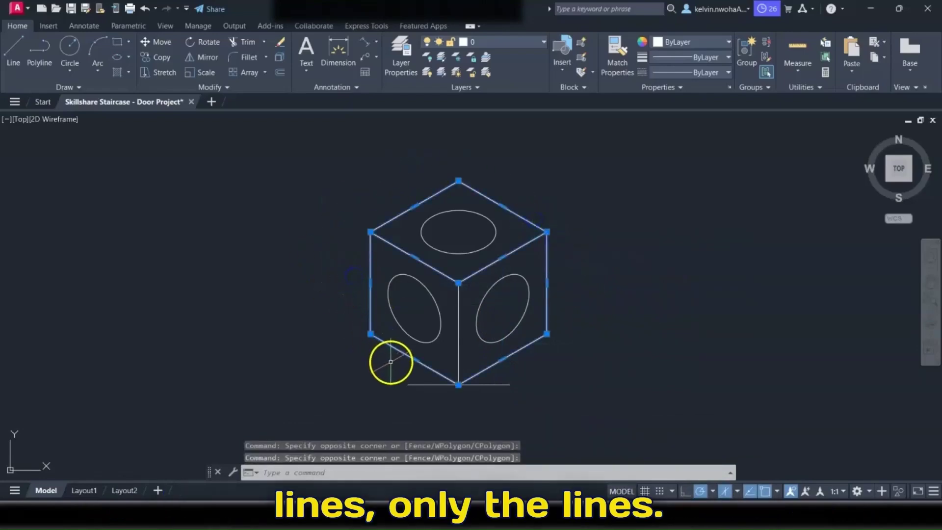
pyautogui.click(540, 232)
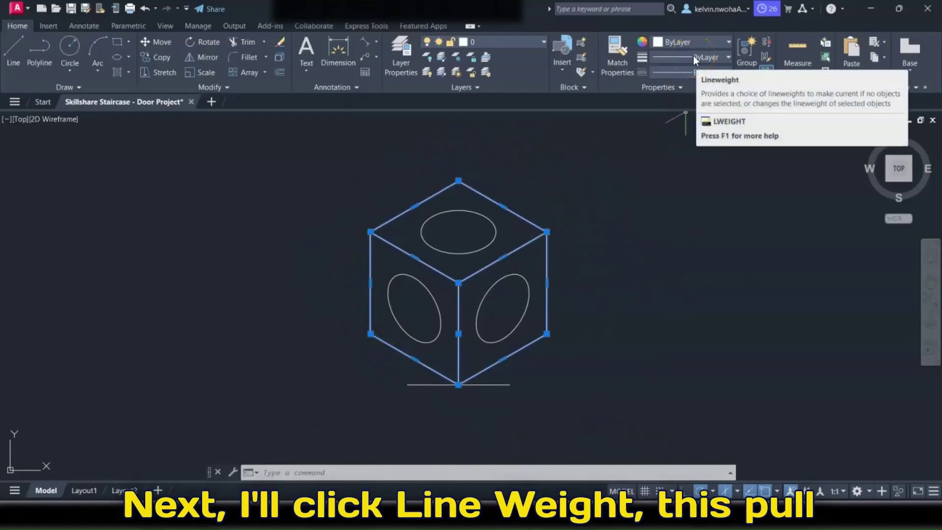
pyautogui.click(725, 56)
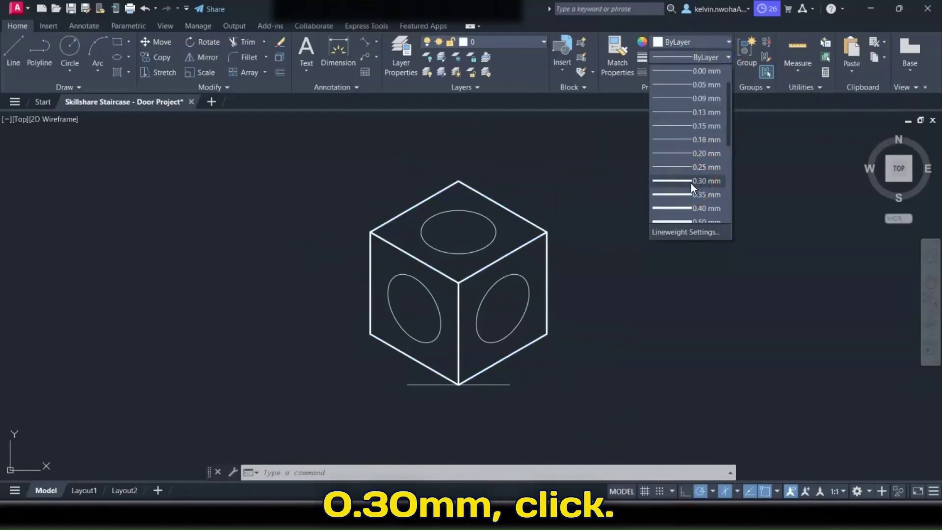
pyautogui.click(690, 181)
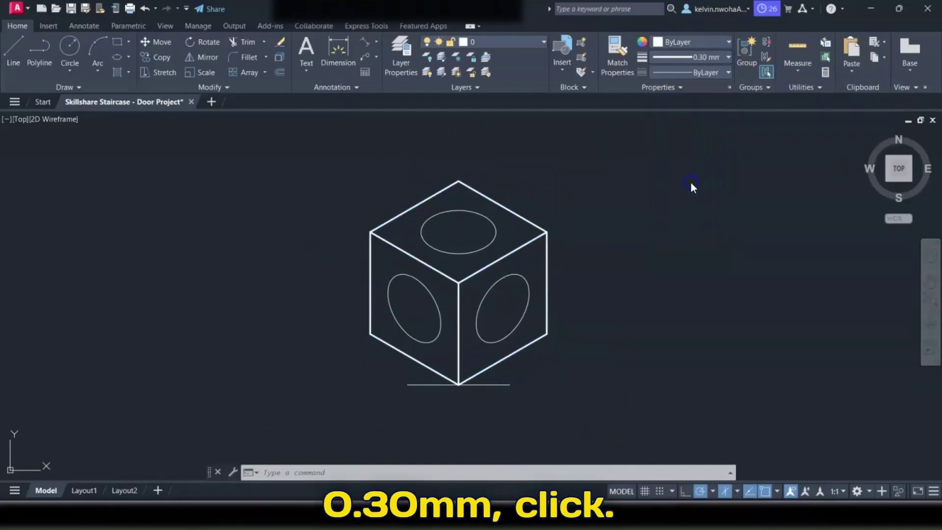
# - Set the color of the selected cube edges to the orange 205,105,40 and clear the selection
pyautogui.click(678, 42)
pyautogui.click(682, 84)
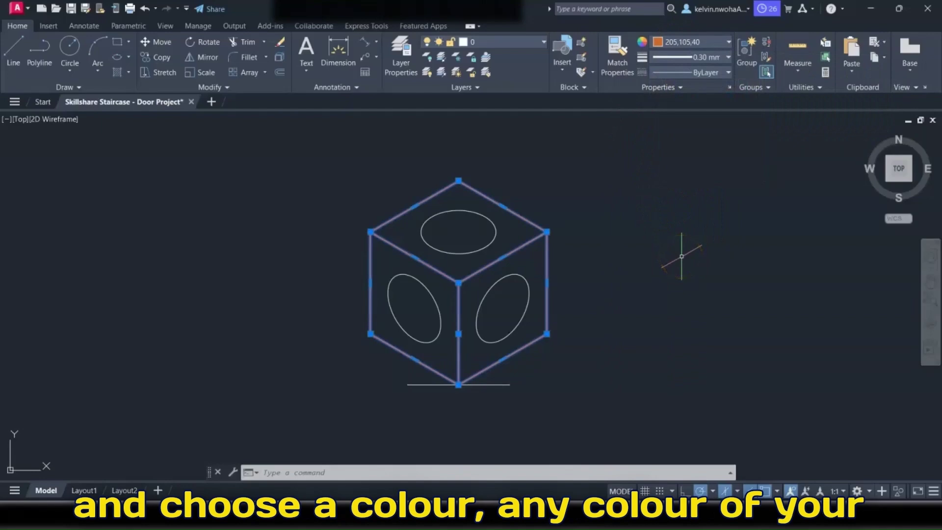
pyautogui.press('Escape')
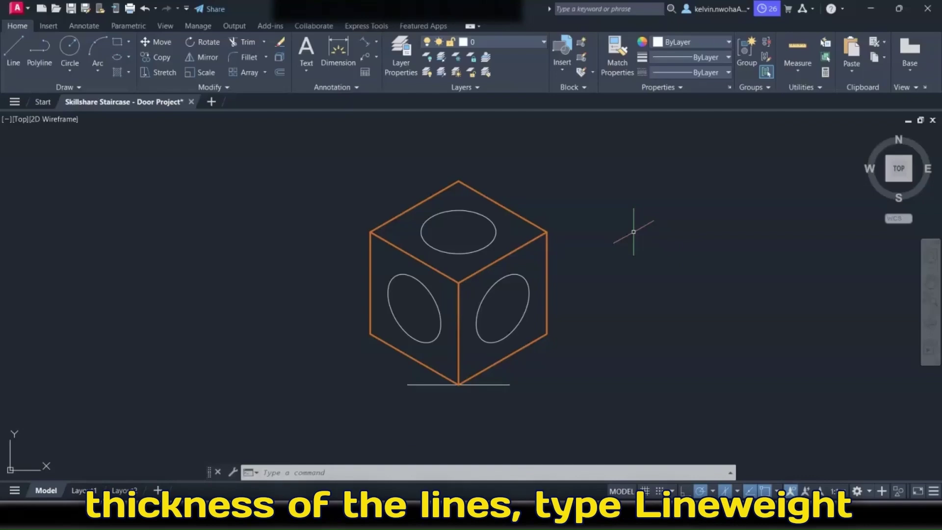
# - Check with the LINEWEIGHT command that Display Lineweight is enabled, accept the settings, and look through the available lineweights without choosing one
pyautogui.write('linewe')
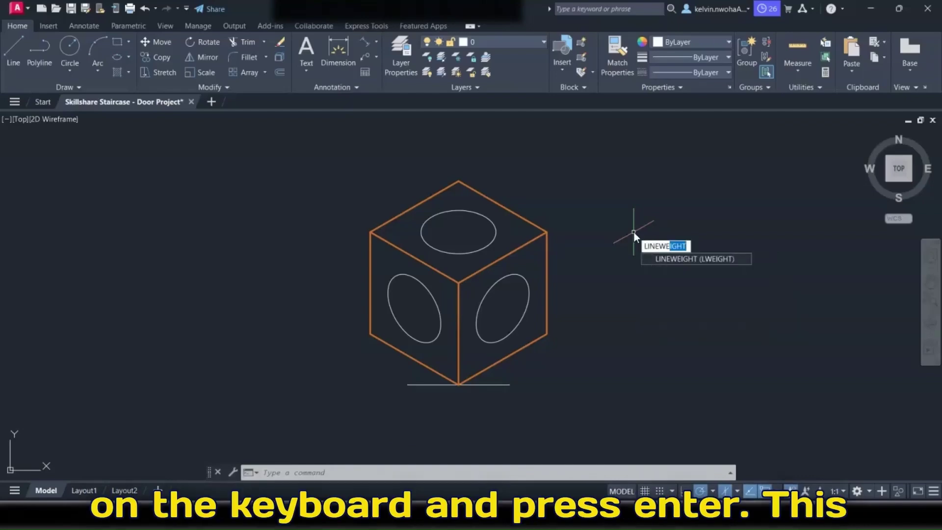
pyautogui.press('Return')
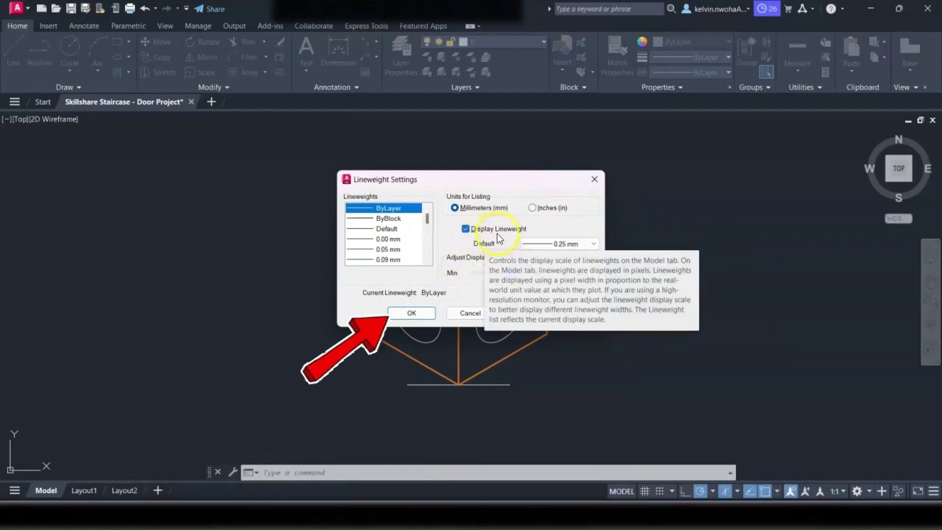
pyautogui.click(404, 313)
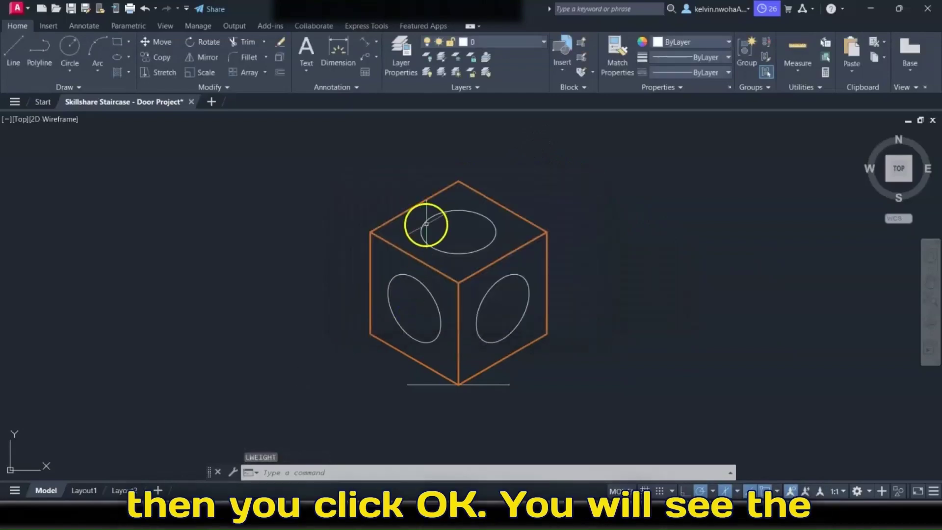
pyautogui.click(700, 56)
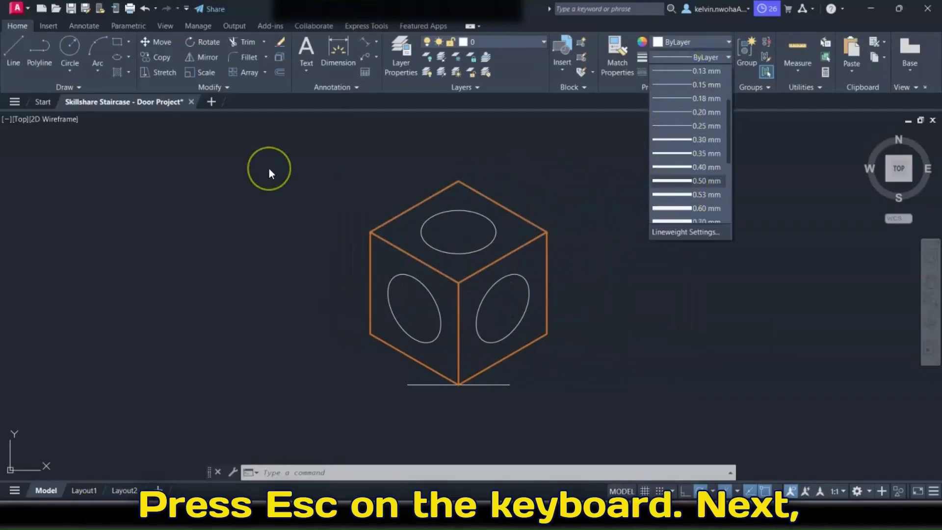
pyautogui.press('Escape')
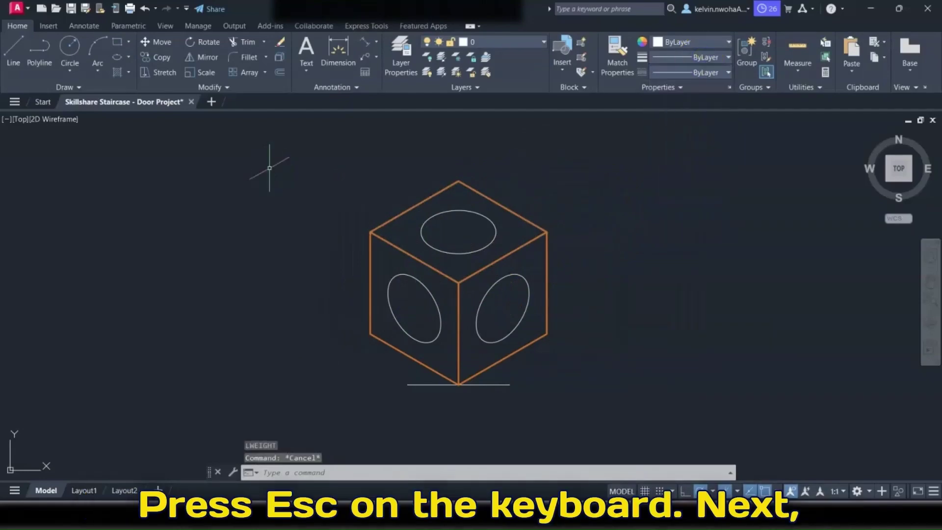
# - Copy the top face's isocircle 10 units straight down at 270°, using its center as the base point
pyautogui.scroll(2, 452, 227)
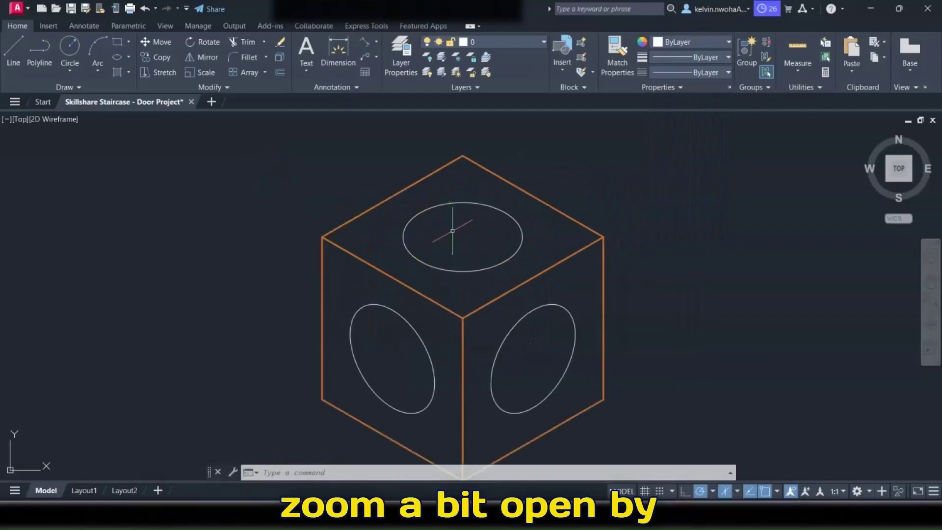
pyautogui.moveTo(451, 230); pyautogui.dragTo(444, 191, button='middle')
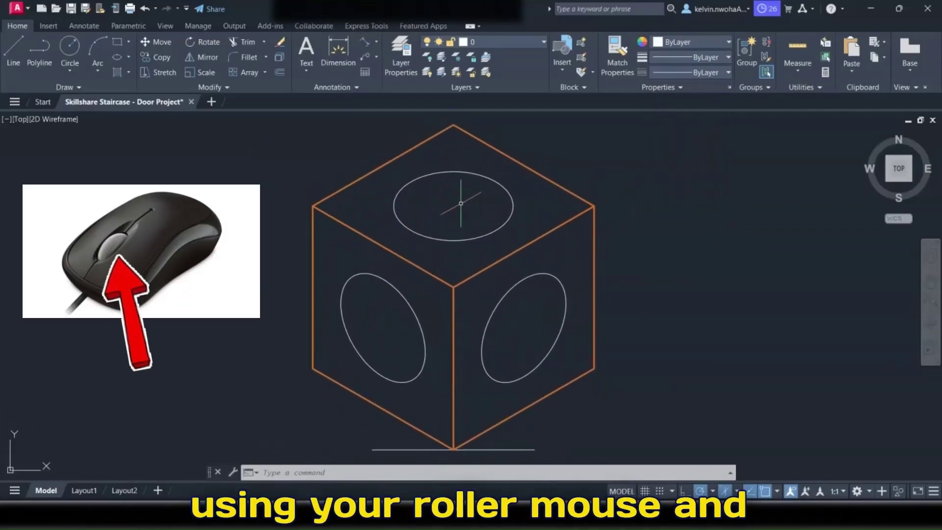
pyautogui.scroll(-5, 460, 205)
pyautogui.scroll(5, 459, 208)
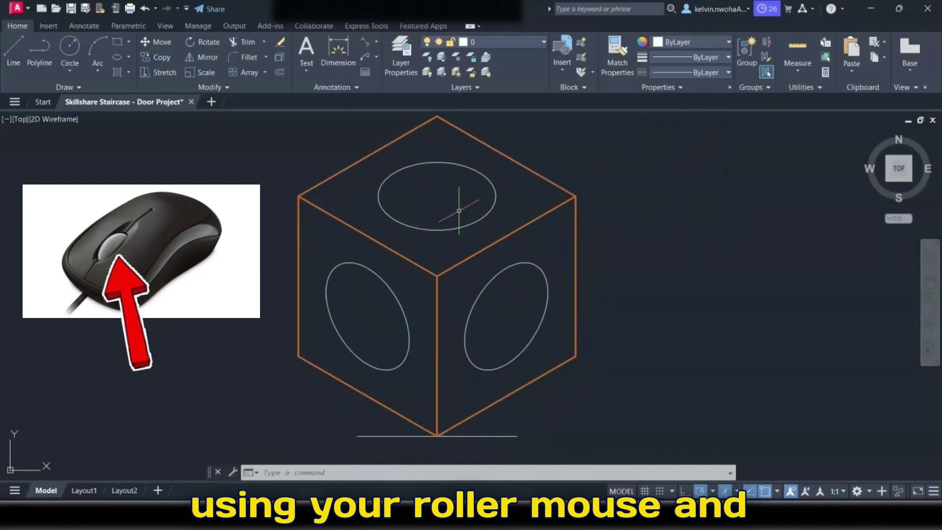
pyautogui.moveTo(459, 210)
pyautogui.mouseDown(button='middle')
pyautogui.moveTo(521, 227)
pyautogui.moveTo(420, 227)
pyautogui.moveTo(481, 227)
pyautogui.moveTo(461, 225)
pyautogui.mouseUp(button='middle')
pyautogui.click(438, 177)
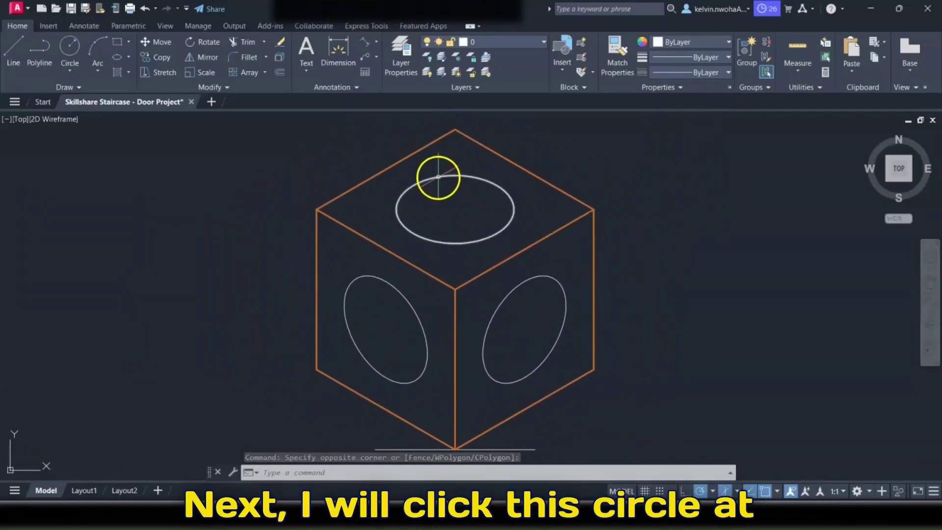
pyautogui.click(438, 177)
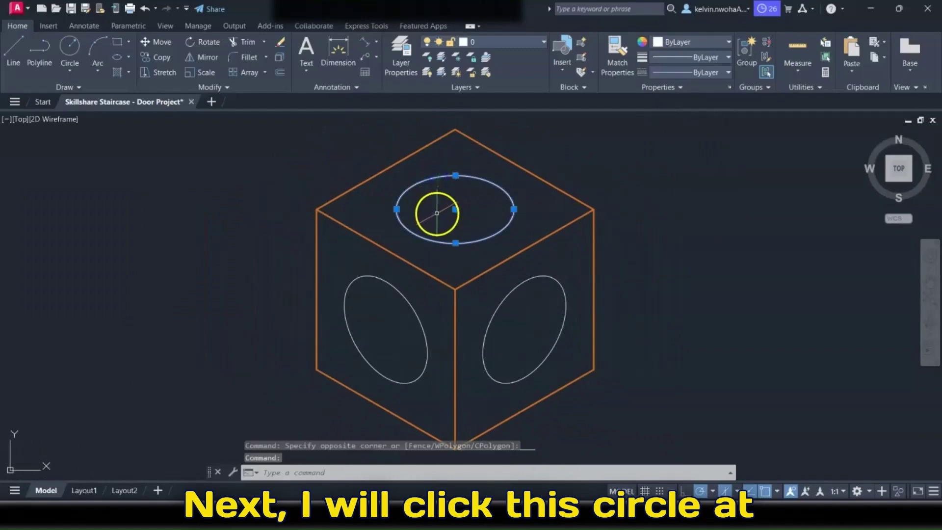
pyautogui.click(160, 60)
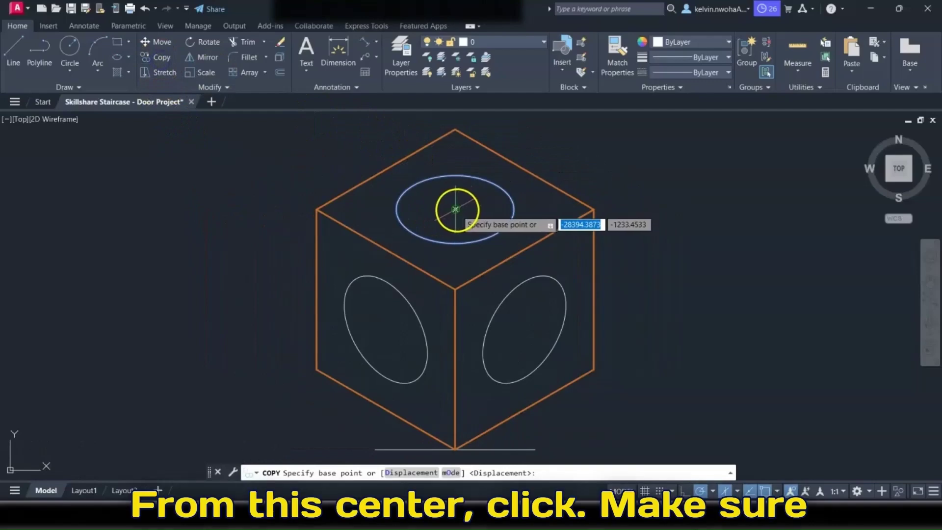
pyautogui.click(456, 209)
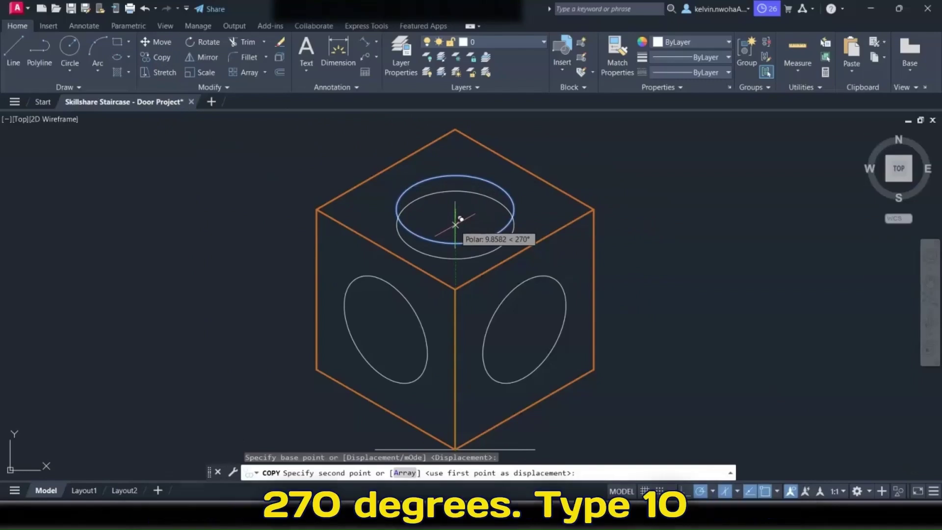
pyautogui.write('10')
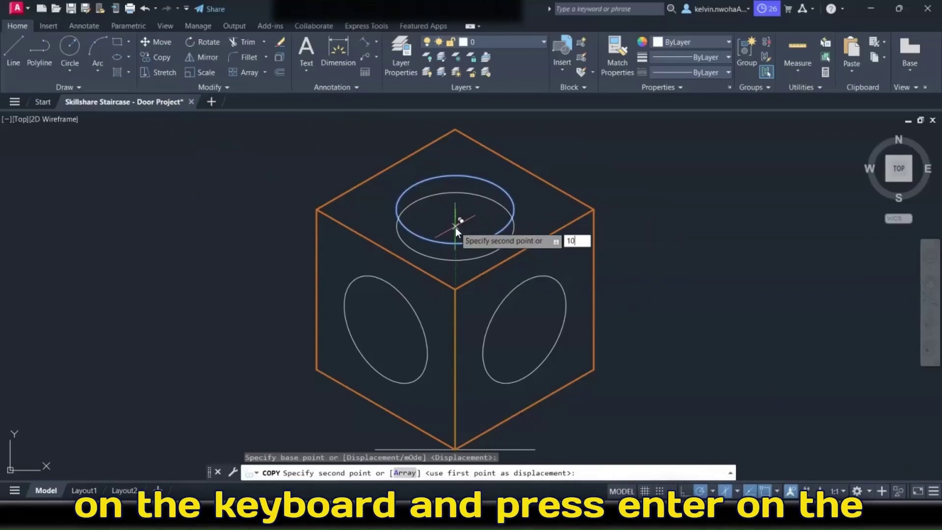
pyautogui.press('Return')
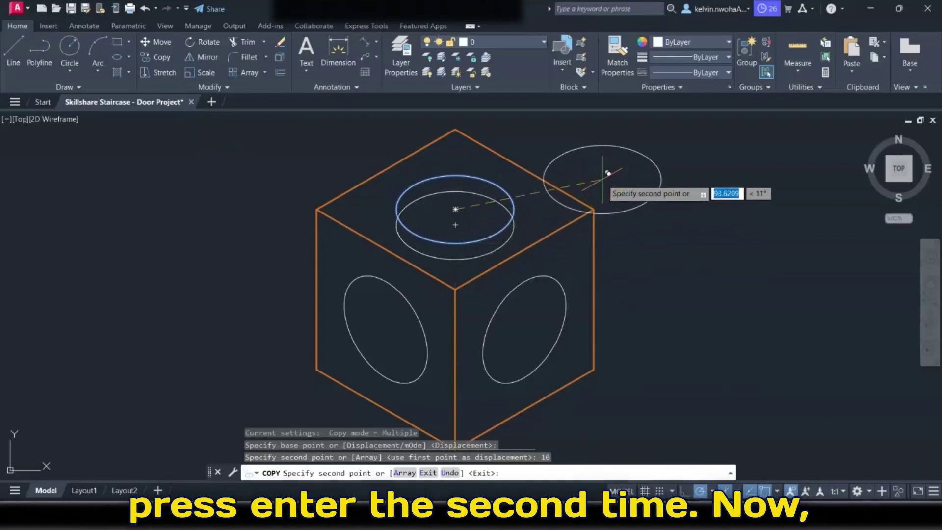
pyautogui.press('Return')
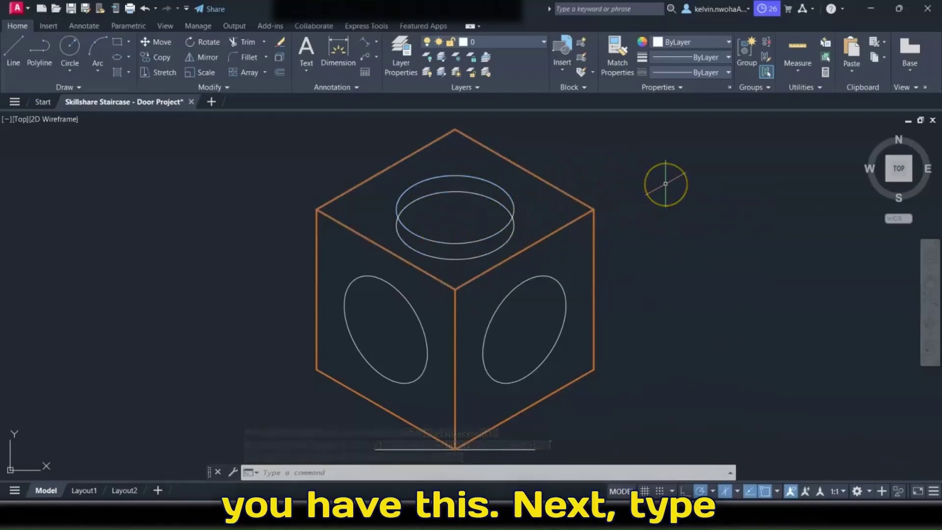
# - Trim away the lower arc of the copied isocircle that extends beyond the original circle on the top face
pyautogui.write('trim')
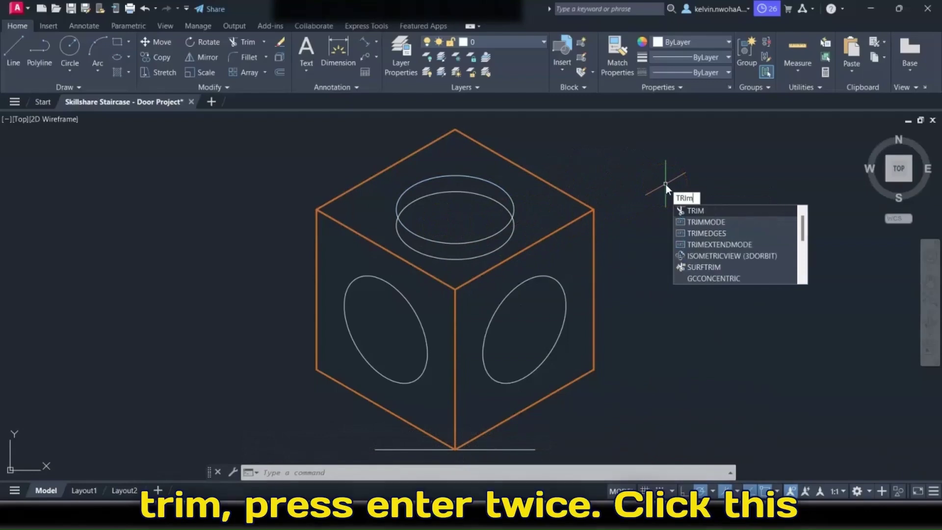
pyautogui.press('Return')
pyautogui.press('Return')
pyautogui.click(459, 228)
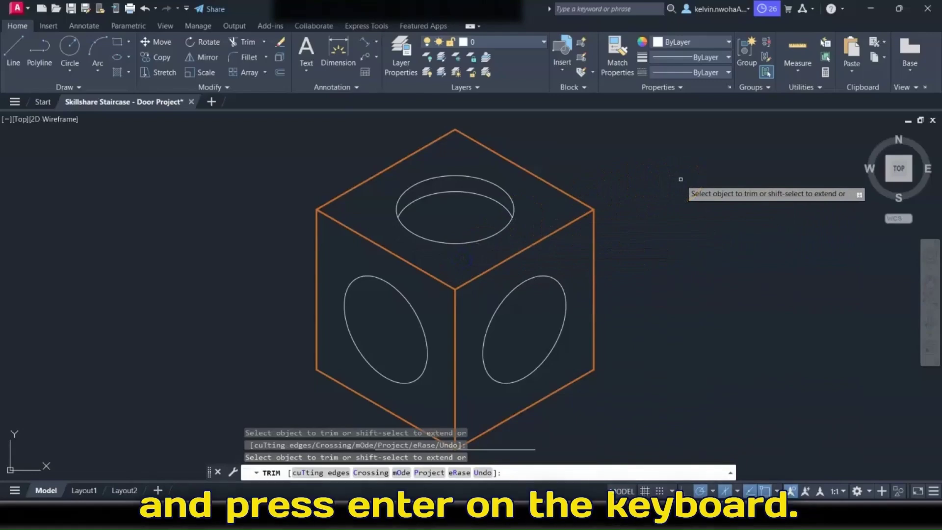
pyautogui.press('Return')
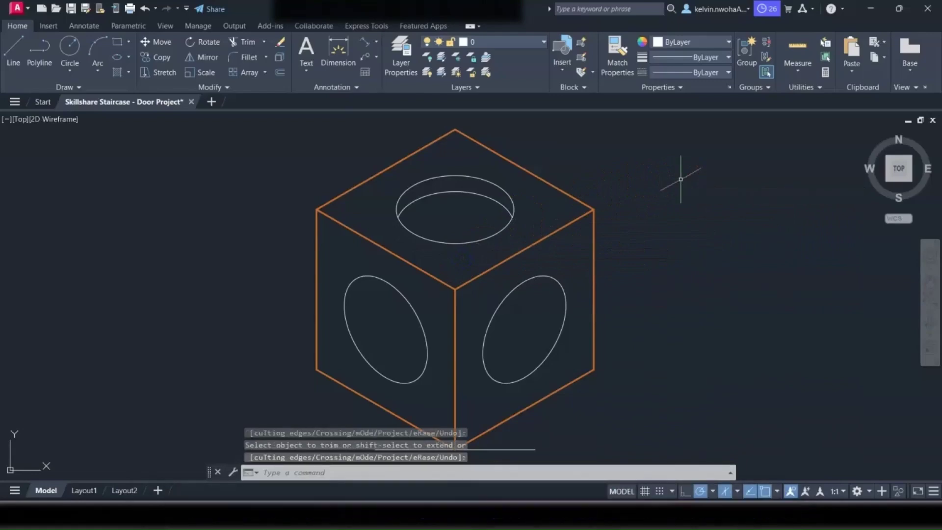
# - Copy the left face's isocircle 10 units inward along 30°, using its center as the base point
pyautogui.click(383, 281)
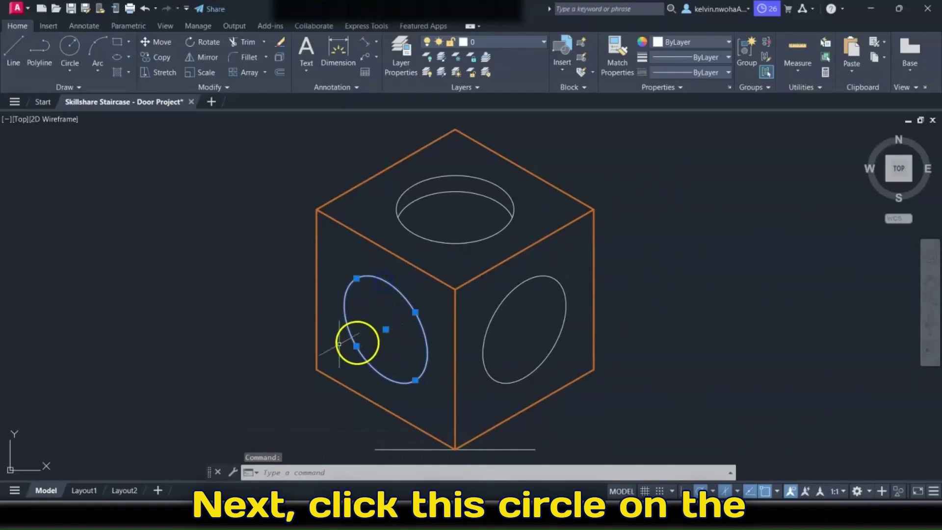
pyautogui.click(155, 56)
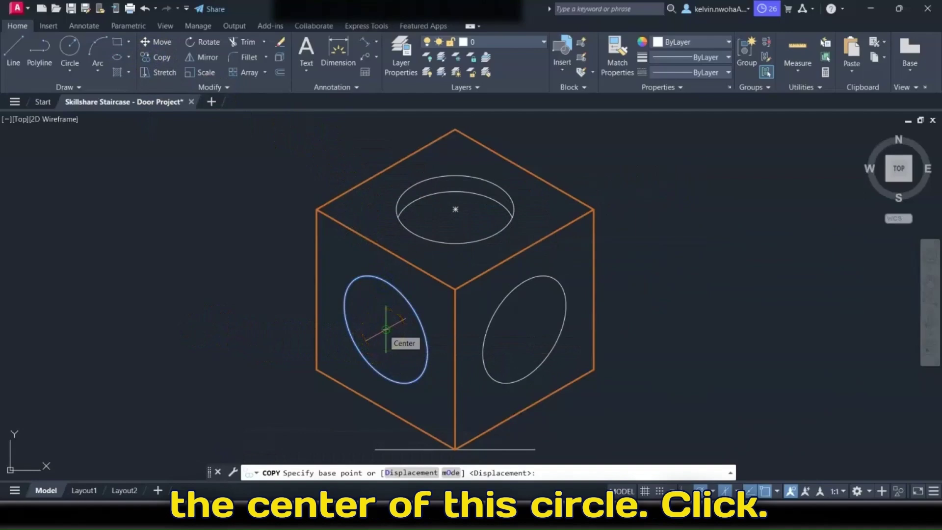
pyautogui.click(386, 329)
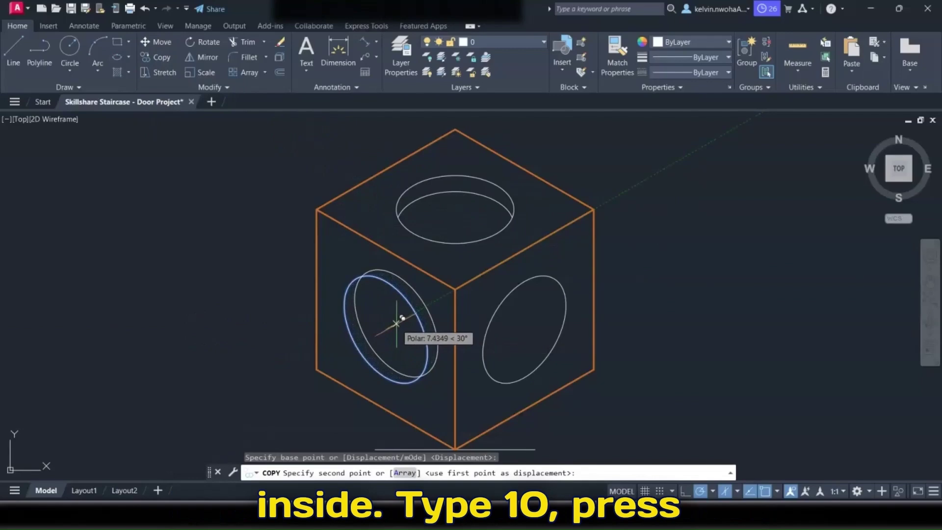
pyautogui.write('10')
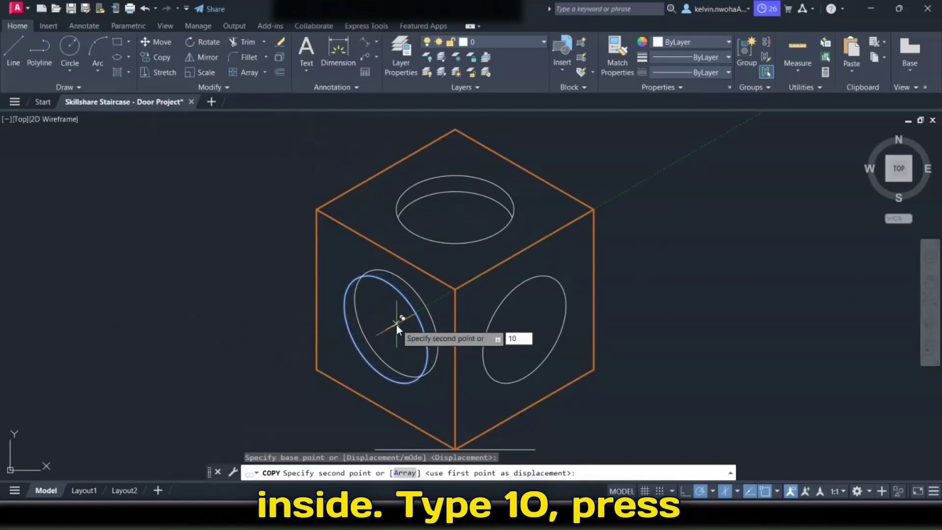
pyautogui.press('Return')
pyautogui.press('Return')
# - Trim away the arc of the copied isocircle that extends beyond the original circle on the left face
pyautogui.write('tr')
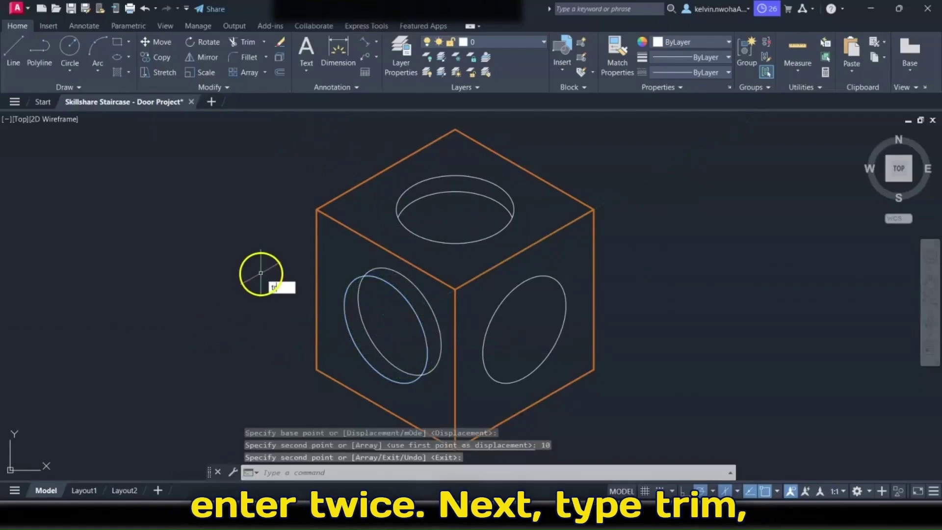
pyautogui.write('im')
pyautogui.press('Return')
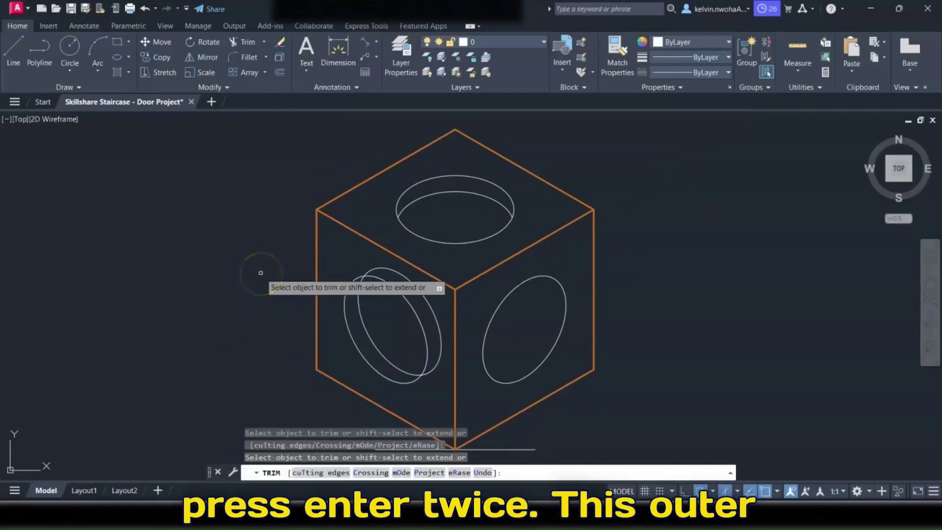
pyautogui.click(421, 297)
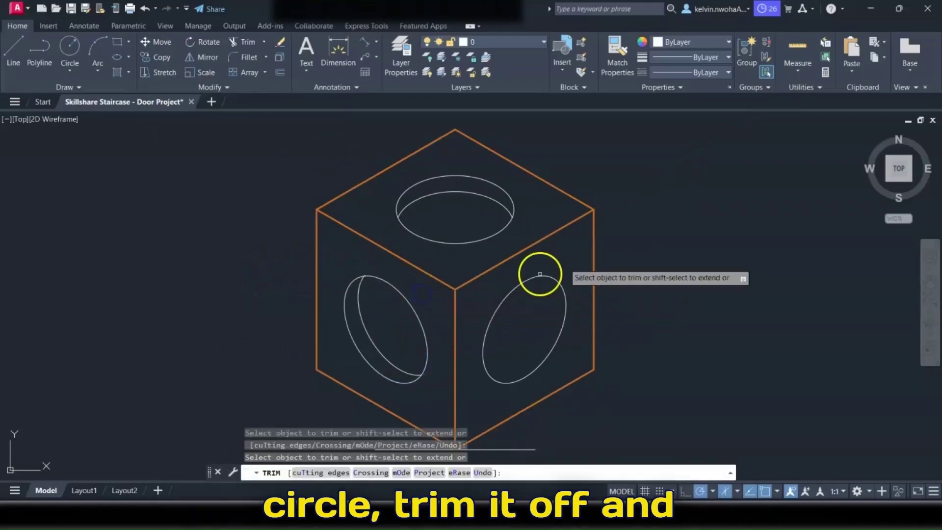
pyautogui.press('Return')
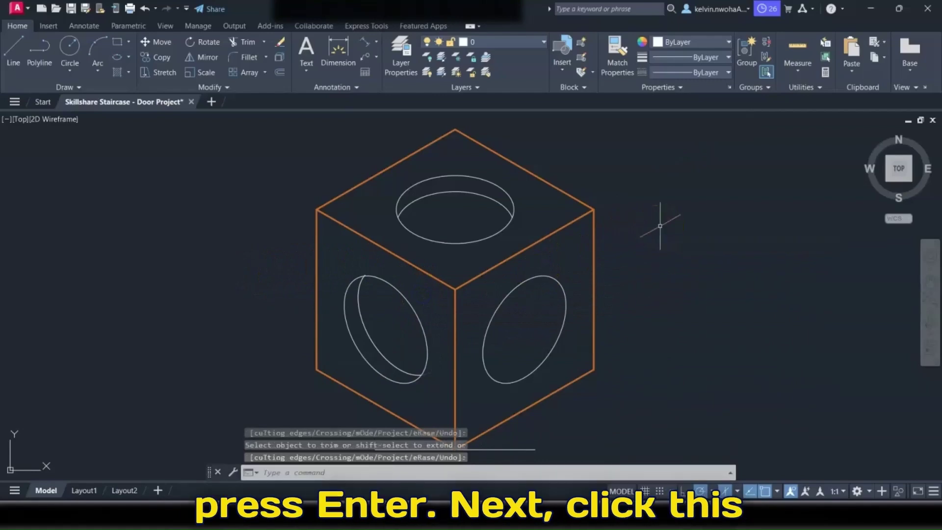
# - Copy the right face's isocircle 10 units along 180°, using its center as the base point
pyautogui.click(563, 325)
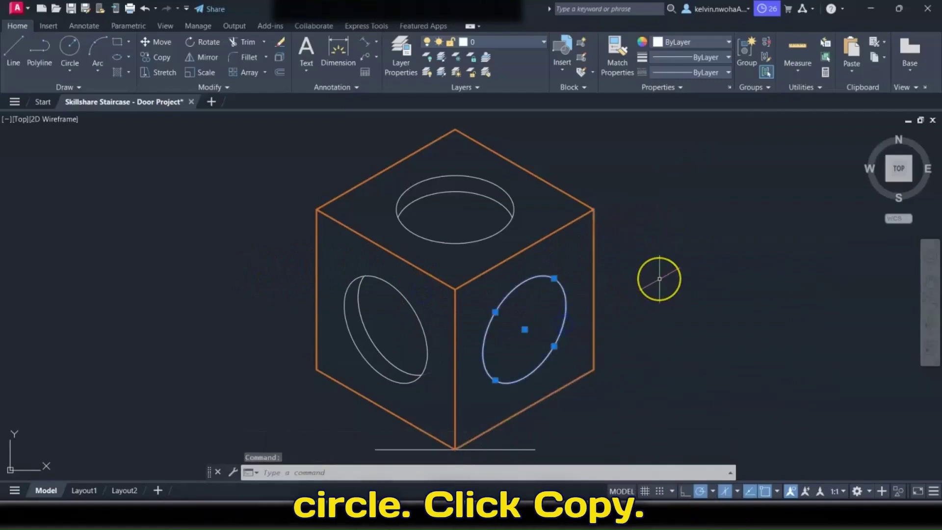
pyautogui.click(155, 58)
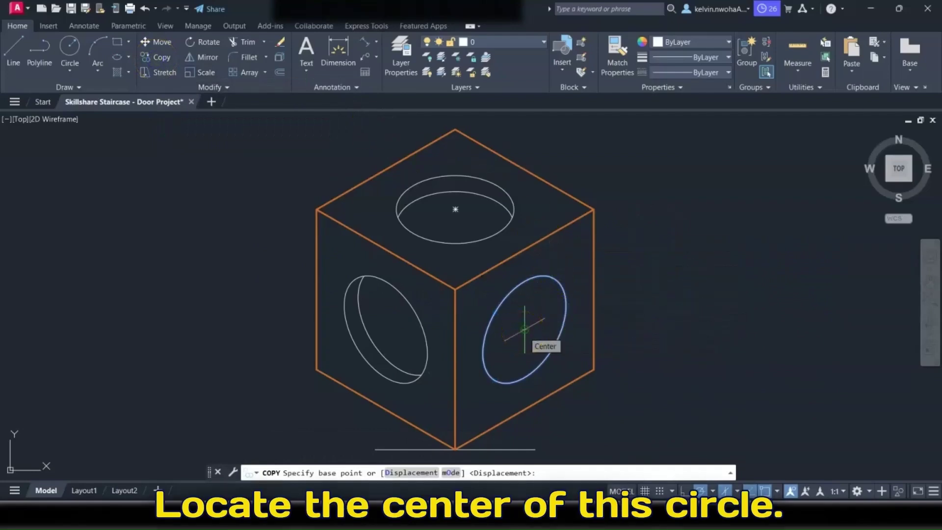
pyautogui.click(525, 330)
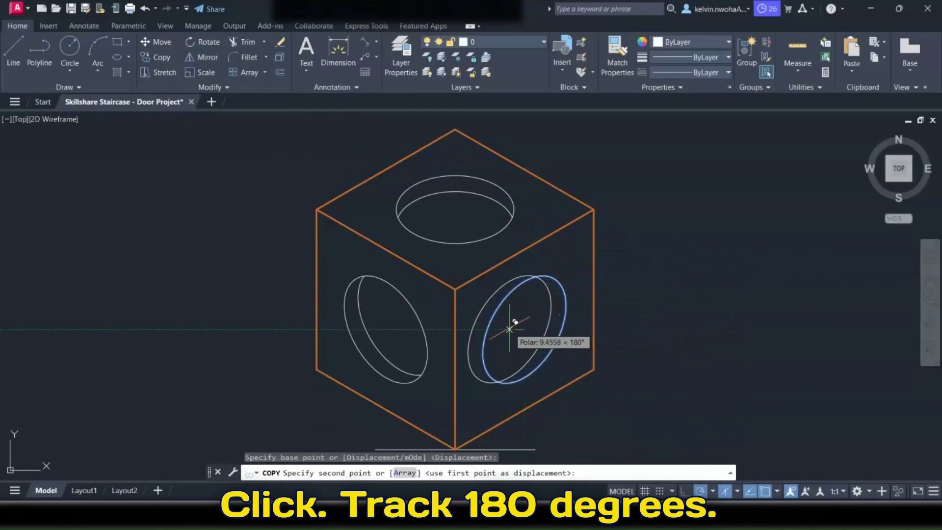
pyautogui.write('10')
pyautogui.press('Return')
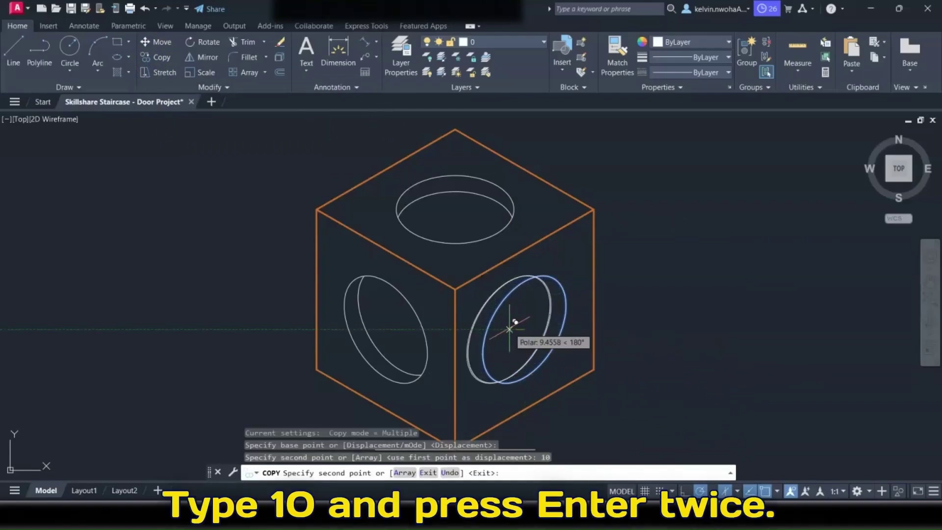
pyautogui.press('Return')
# - Trim away the arc of the copied isocircle that extends beyond the original circle on the right face
pyautogui.write('trim')
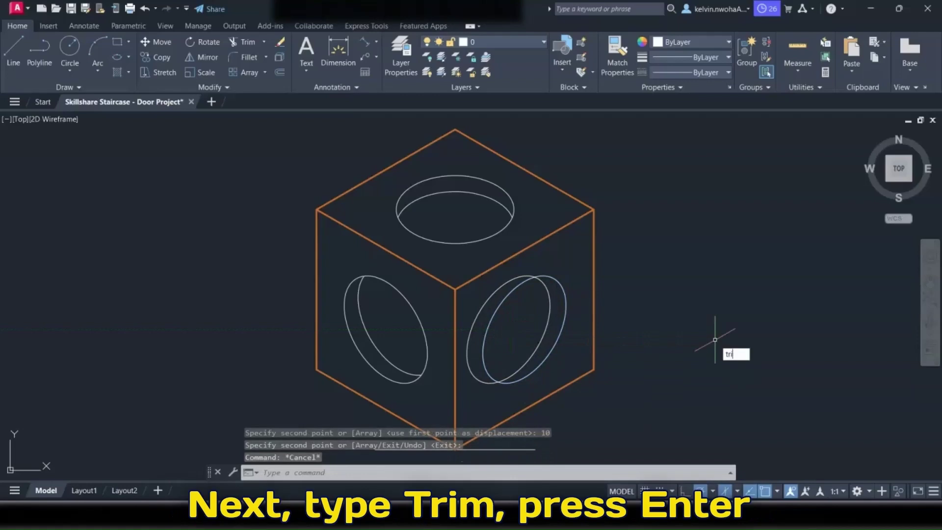
pyautogui.press('Return')
pyautogui.click(714, 340)
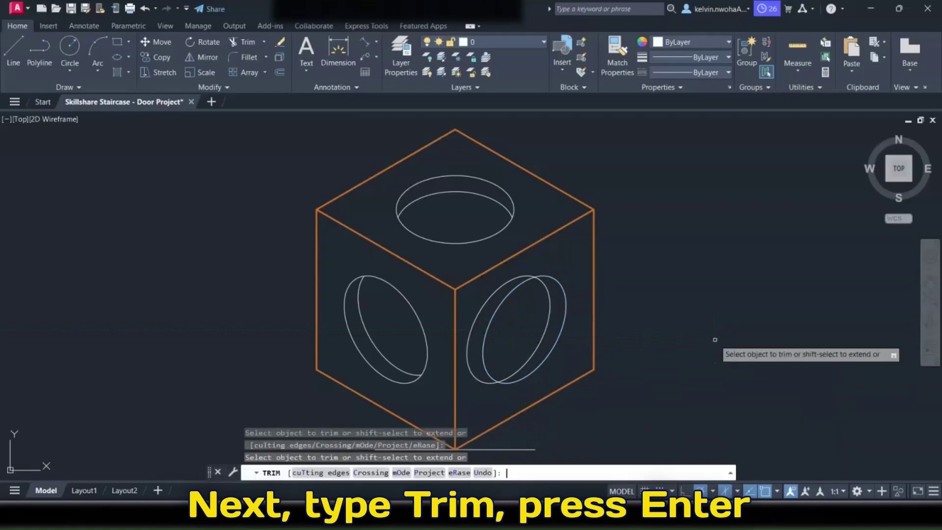
pyautogui.click(468, 343)
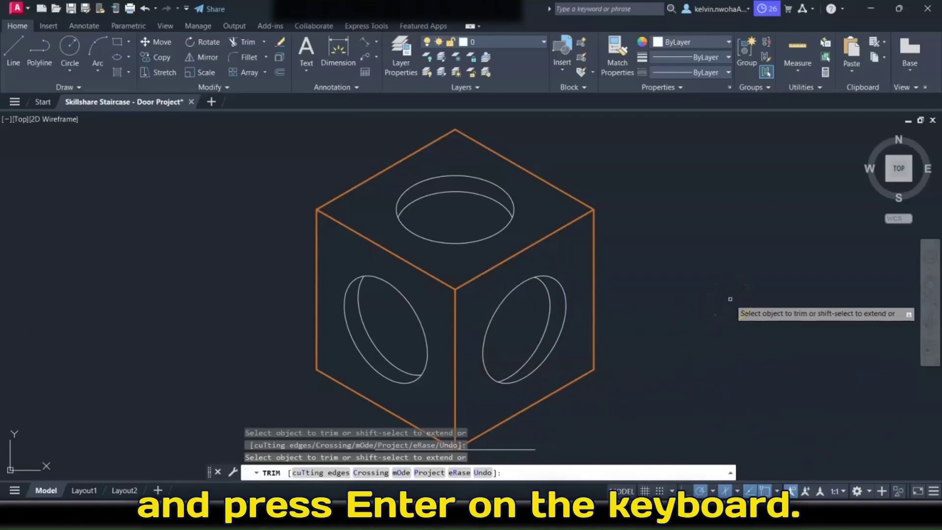
pyautogui.press('Return')
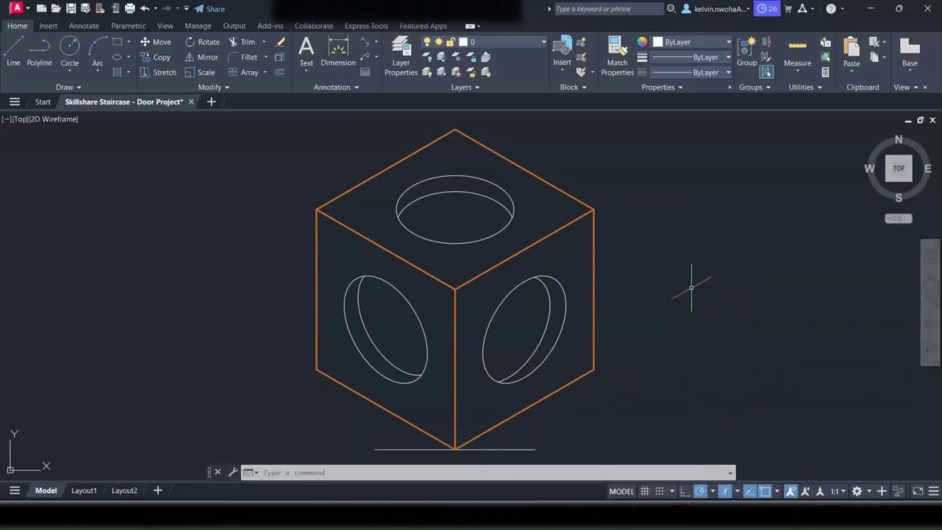
# - Hatch the cube's top face around the circular opening with a Solid fill in Magenta
pyautogui.write('hatch')
pyautogui.press('Return')
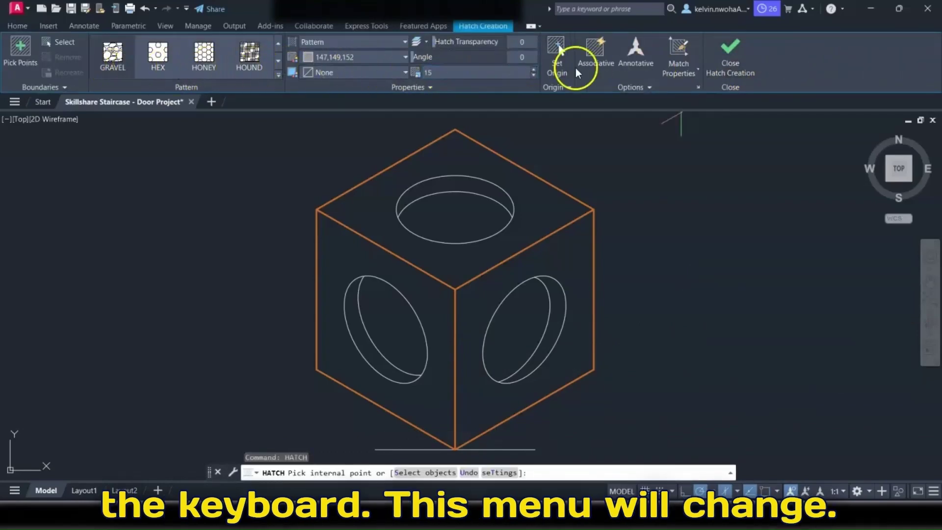
pyautogui.click(325, 42)
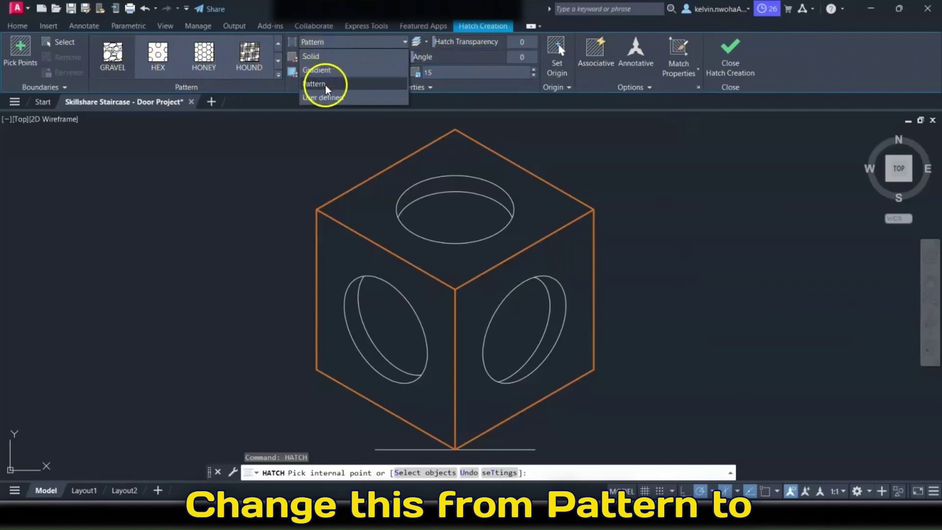
pyautogui.click(313, 56)
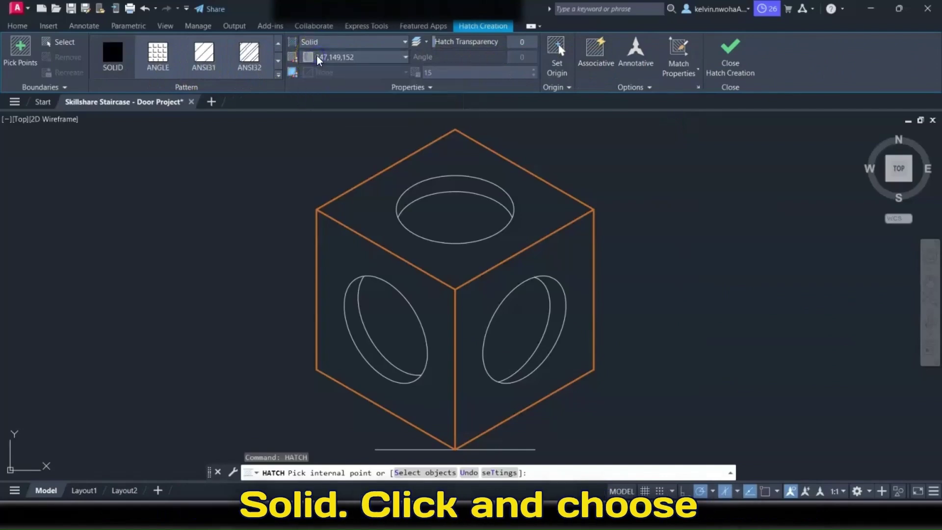
pyautogui.click(318, 57)
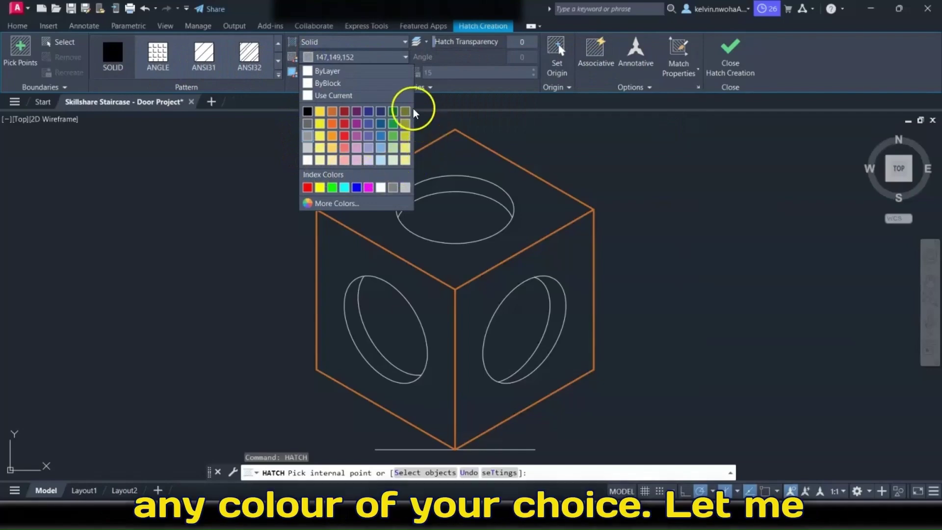
pyautogui.click(368, 188)
pyautogui.click(351, 214)
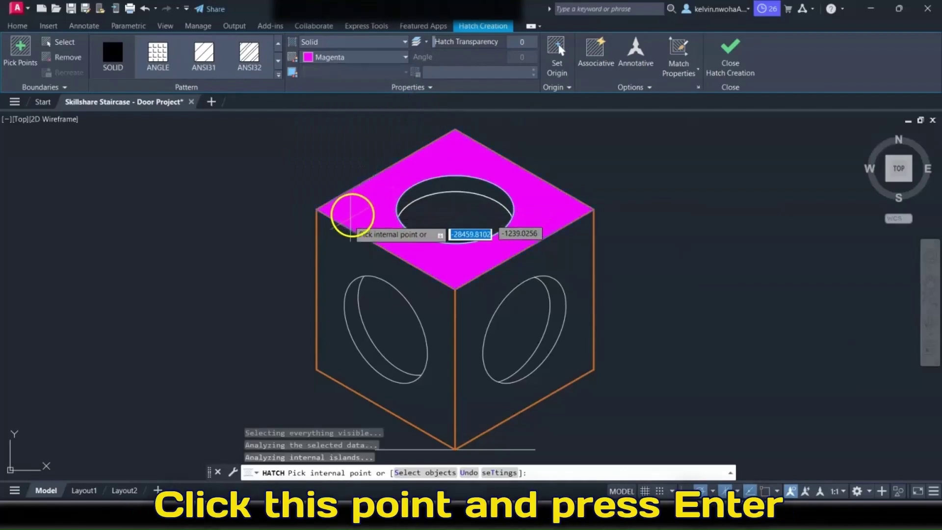
pyautogui.press('Return')
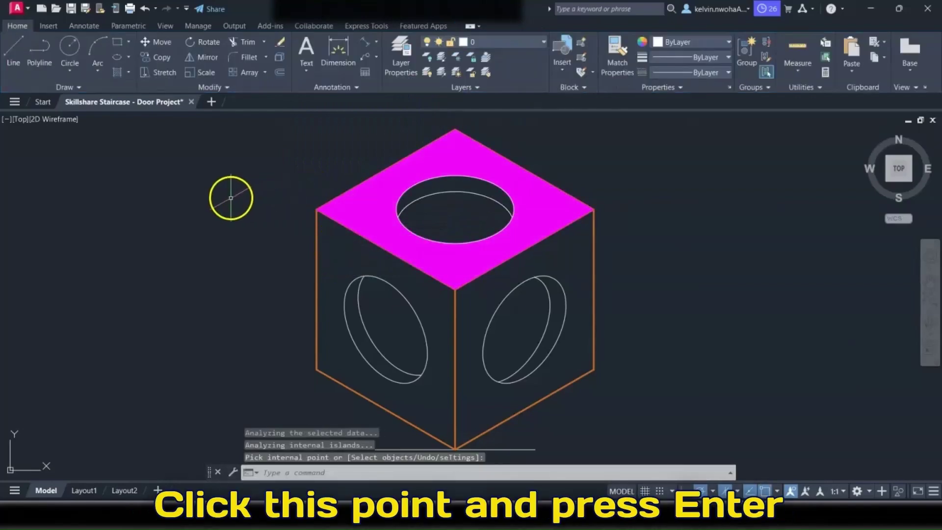
# - Hatch the cube's left face around the circular opening with a solid Yellow fill
pyautogui.press('Return')
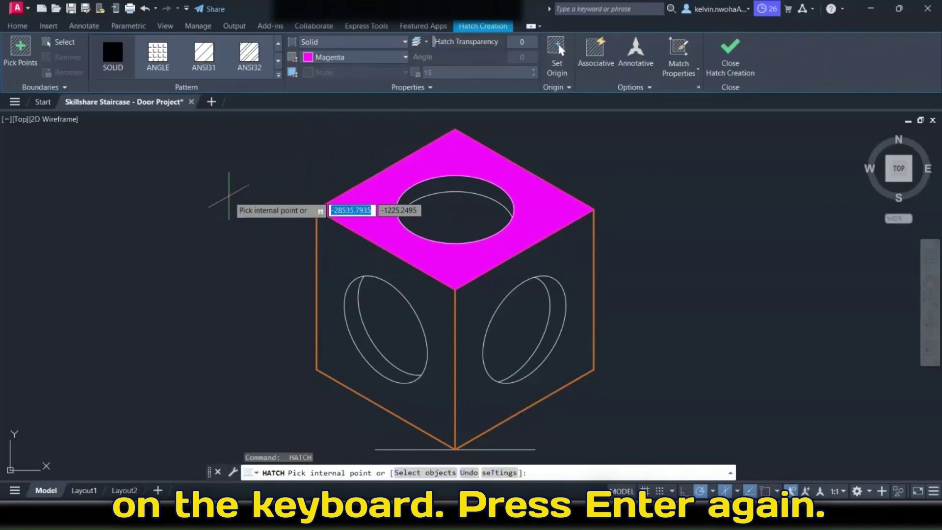
pyautogui.click(331, 58)
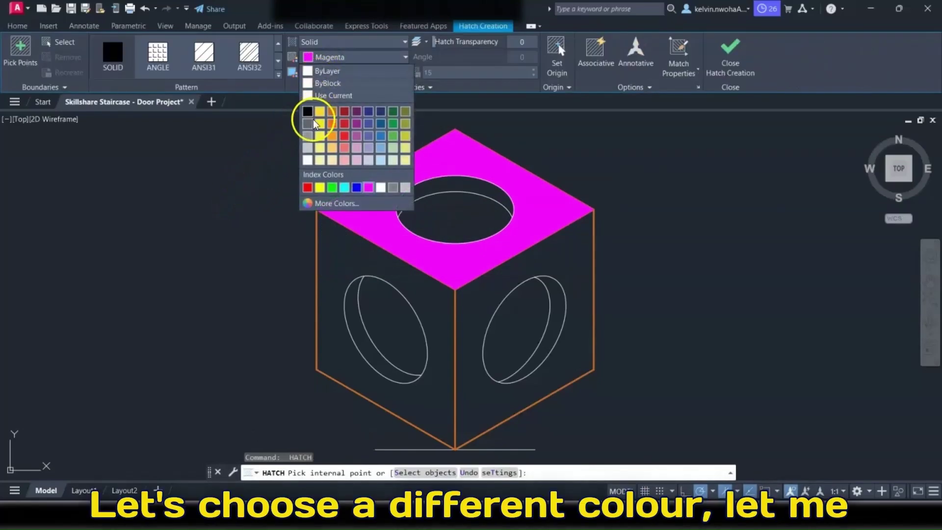
pyautogui.click(320, 188)
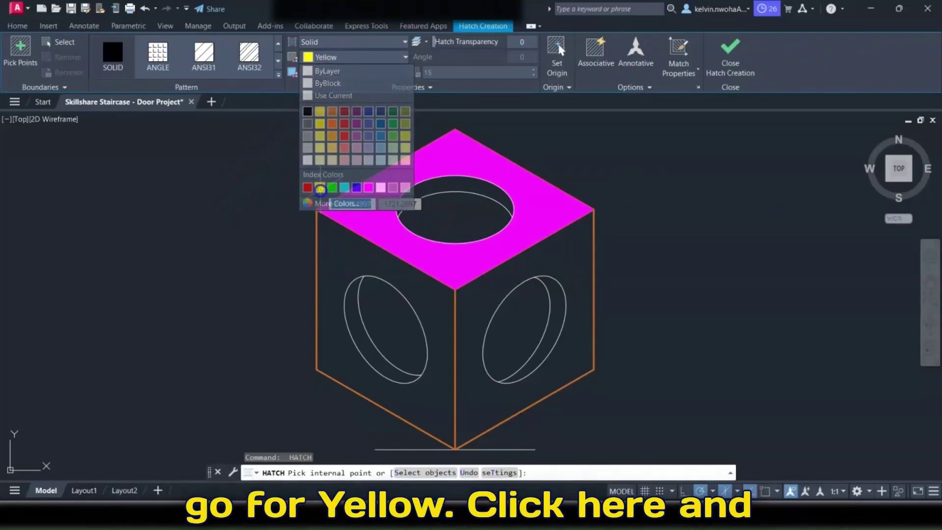
pyautogui.click(323, 251)
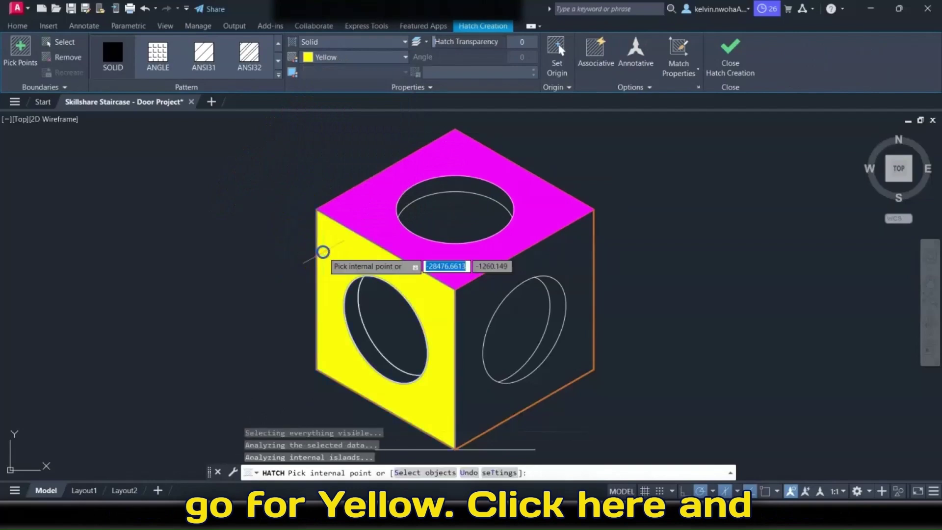
pyautogui.press('Return')
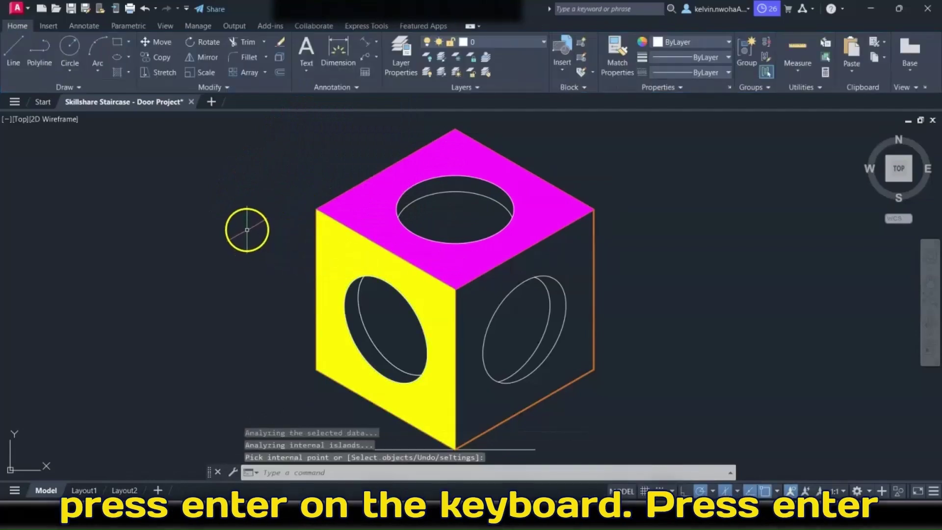
# - Hatch the cube's right face around the circular opening with a solid Green fill
pyautogui.press('Return')
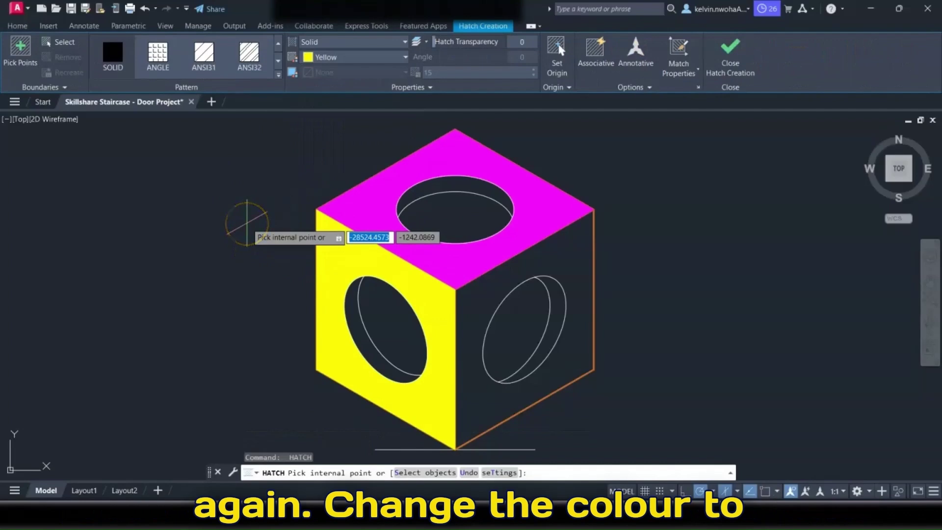
pyautogui.click(348, 58)
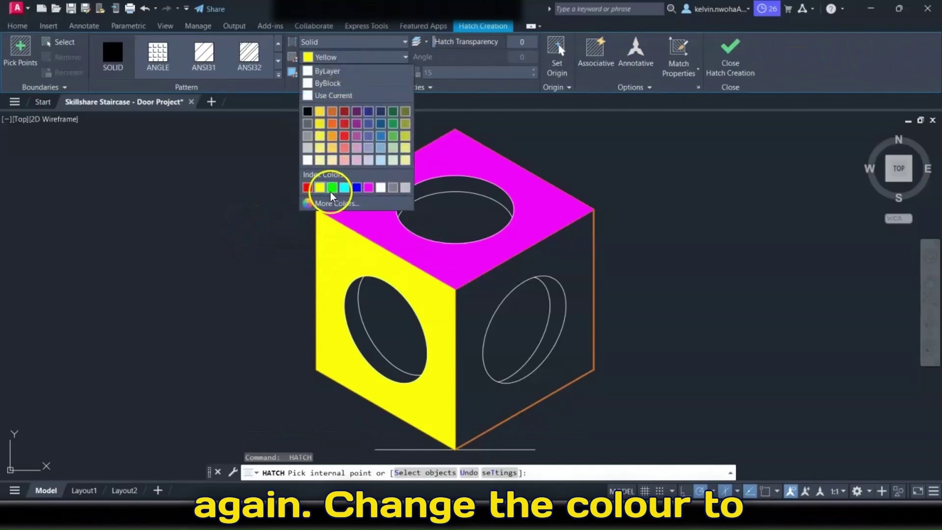
pyautogui.click(331, 189)
pyautogui.click(582, 256)
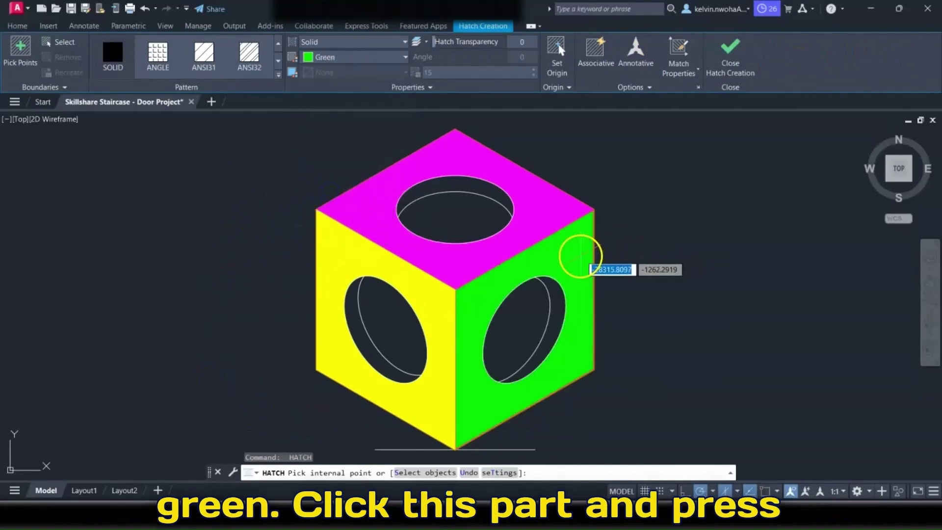
pyautogui.press('Return')
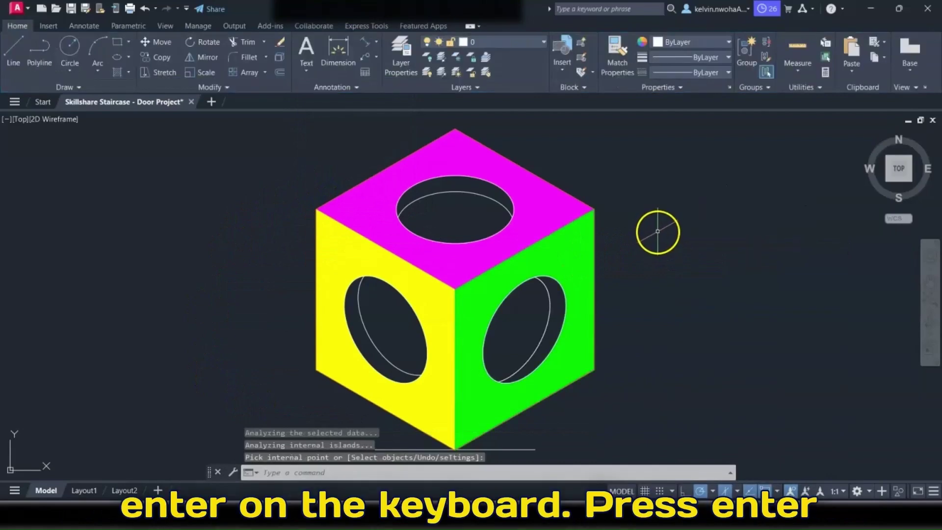
# - Hatch the crescent-shaped recess walls inside the circular openings of all three cube faces with a solid Red fill
pyautogui.press('Return')
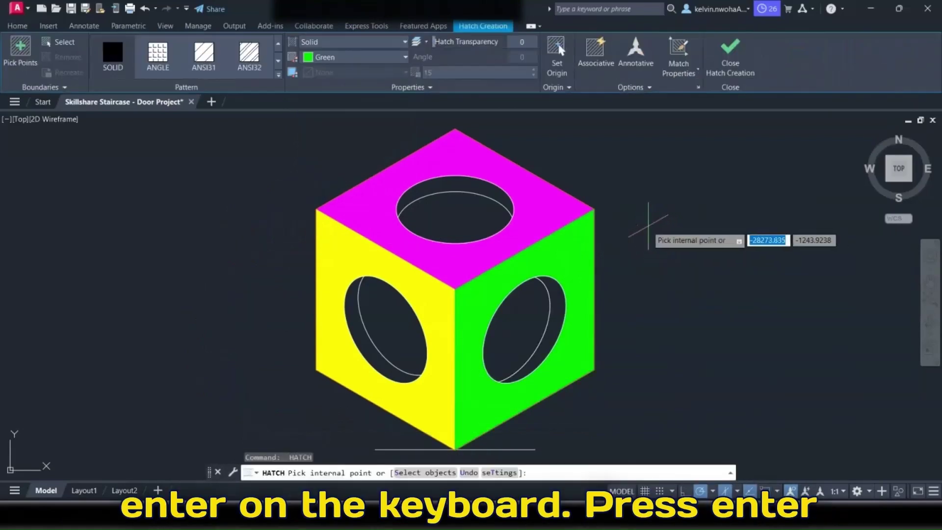
pyautogui.click(355, 58)
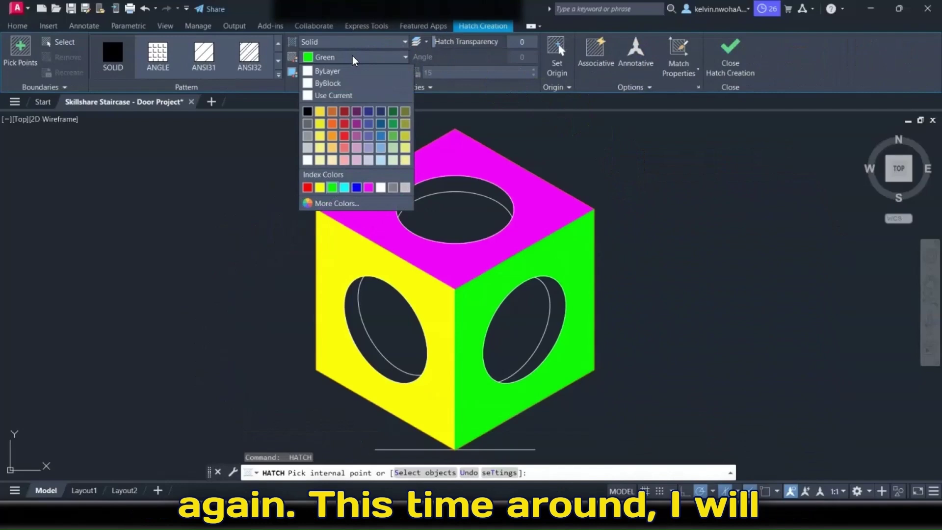
pyautogui.click(307, 187)
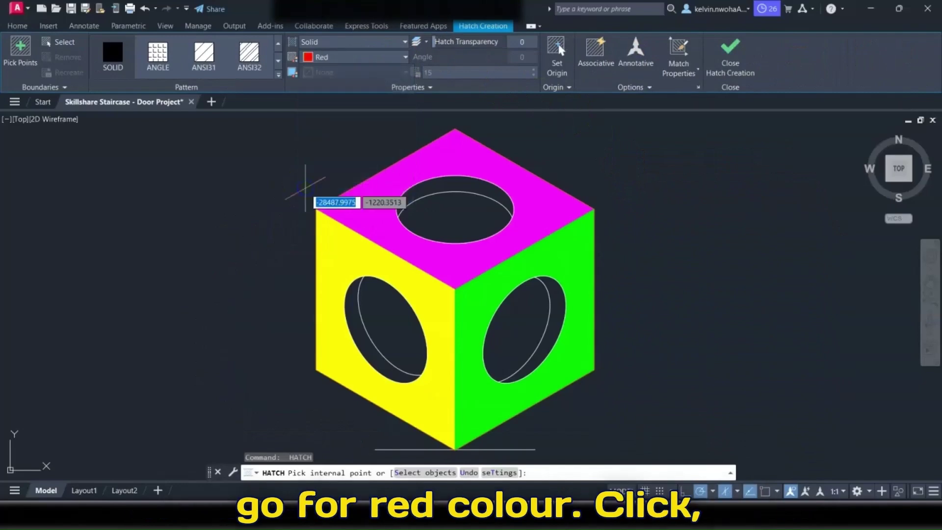
pyautogui.click(430, 194)
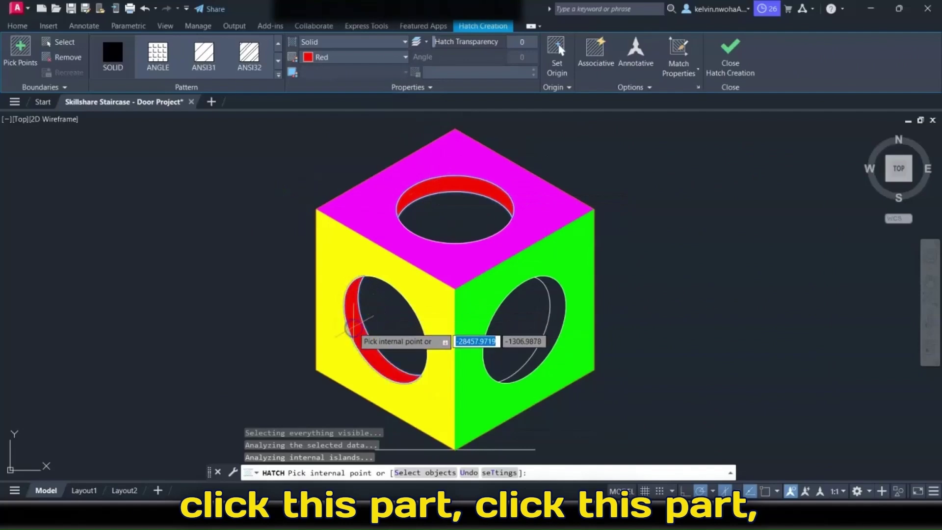
pyautogui.click(356, 332)
pyautogui.click(556, 323)
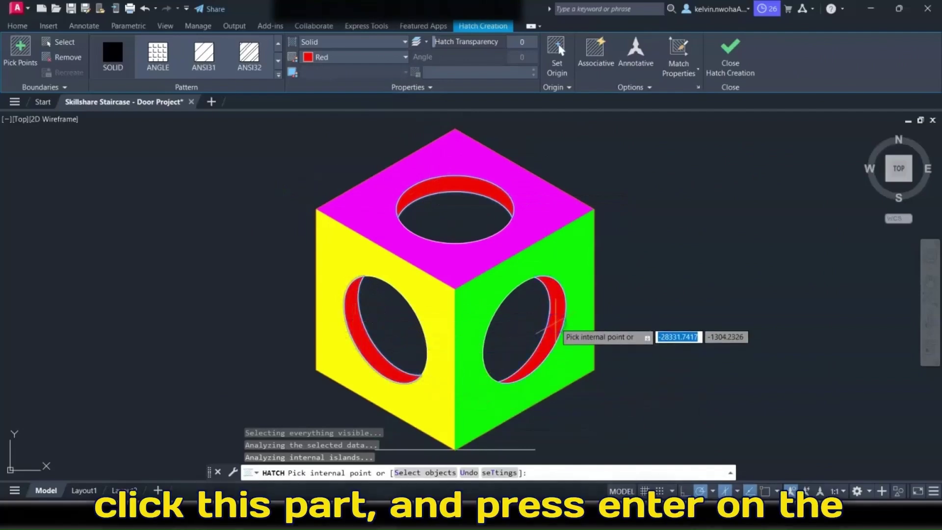
pyautogui.press('Return')
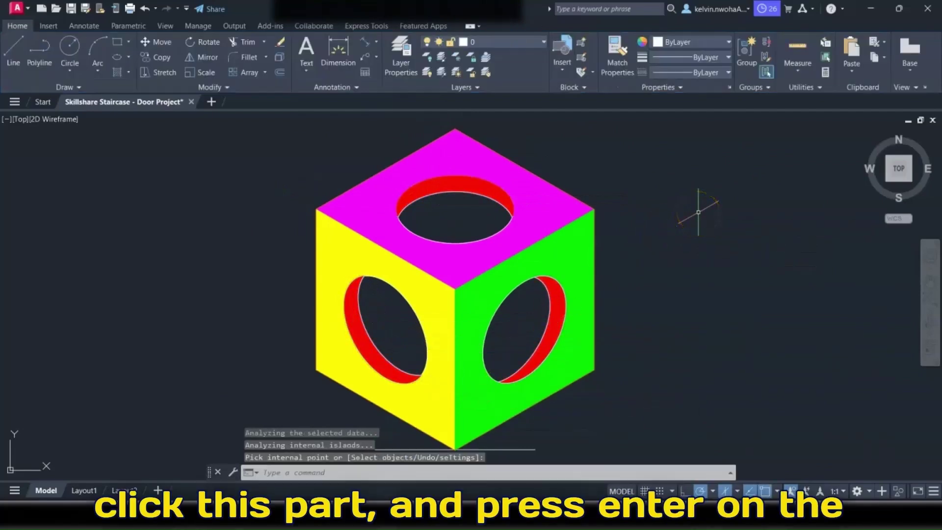
# - Add an aligned dimension to the cube's right vertical edge, placing the dimension line outside the cube
pyautogui.scroll(-2, 603, 225)
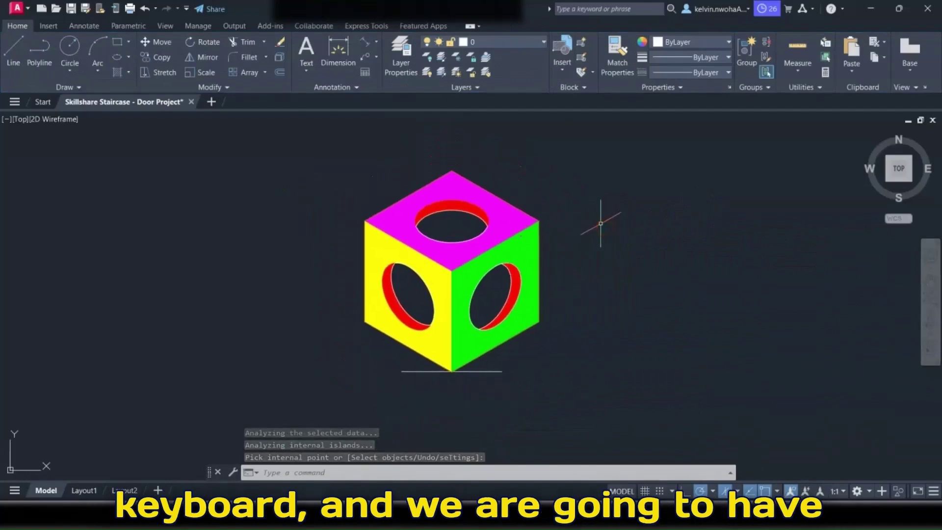
pyautogui.scroll(2, 604, 220)
pyautogui.moveTo(601, 223); pyautogui.dragTo(717, 210, button='middle')
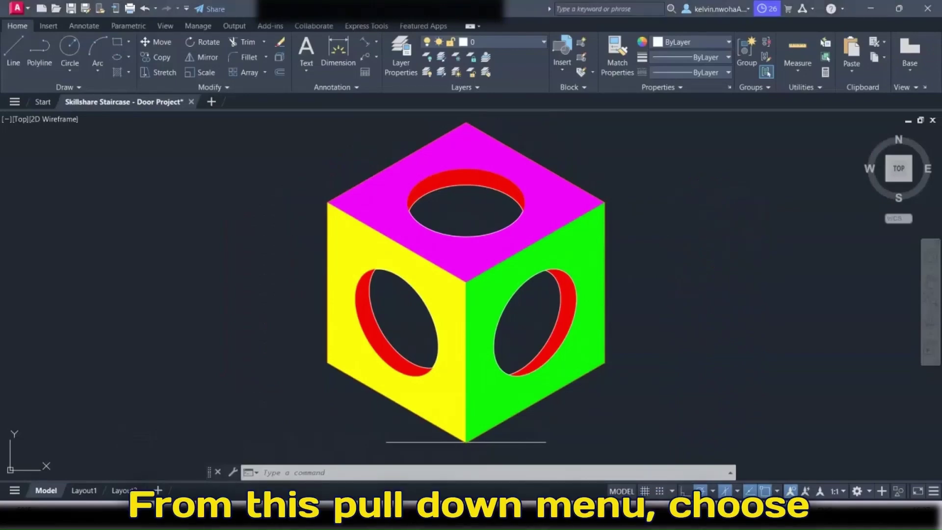
pyautogui.click(375, 43)
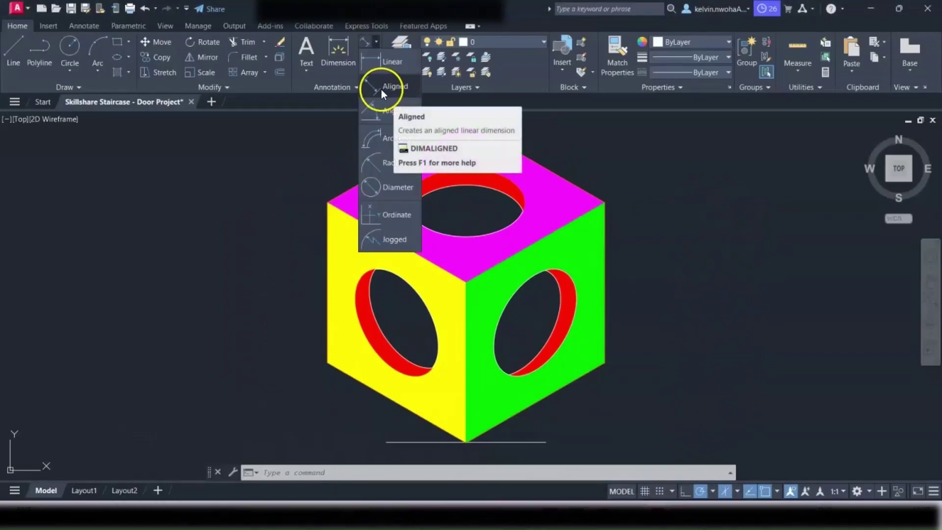
pyautogui.click(381, 90)
pyautogui.click(604, 202)
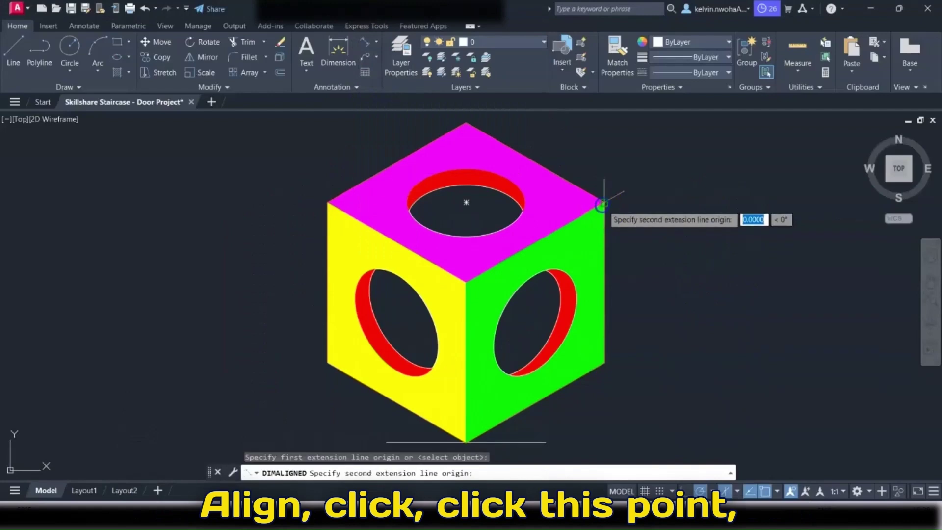
pyautogui.click(604, 363)
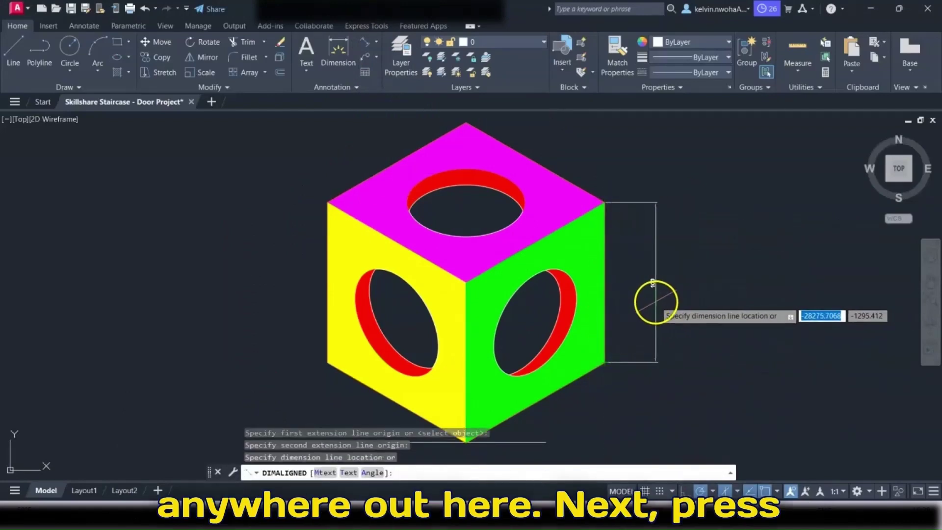
pyautogui.click(661, 300)
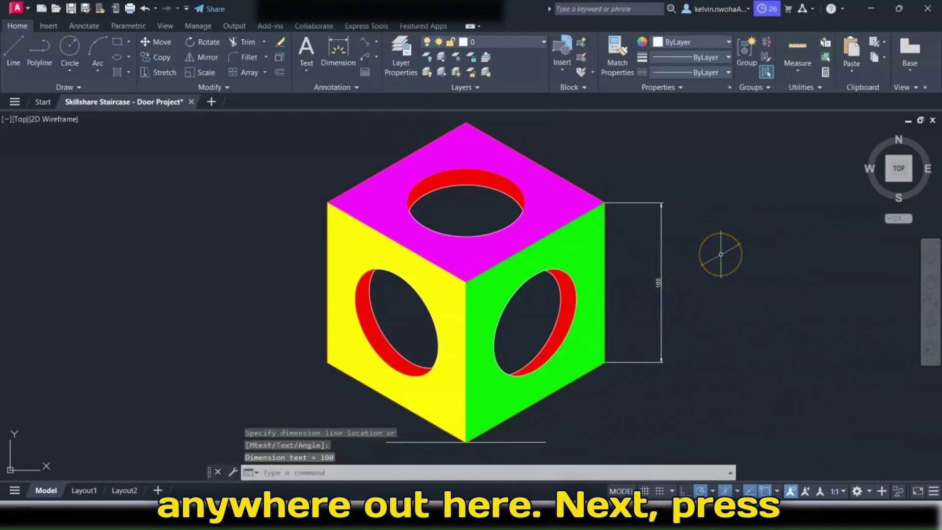
# - Add an aligned dimension to the bottom edge of the cube's green right face, offset outward below it
pyautogui.press('Return')
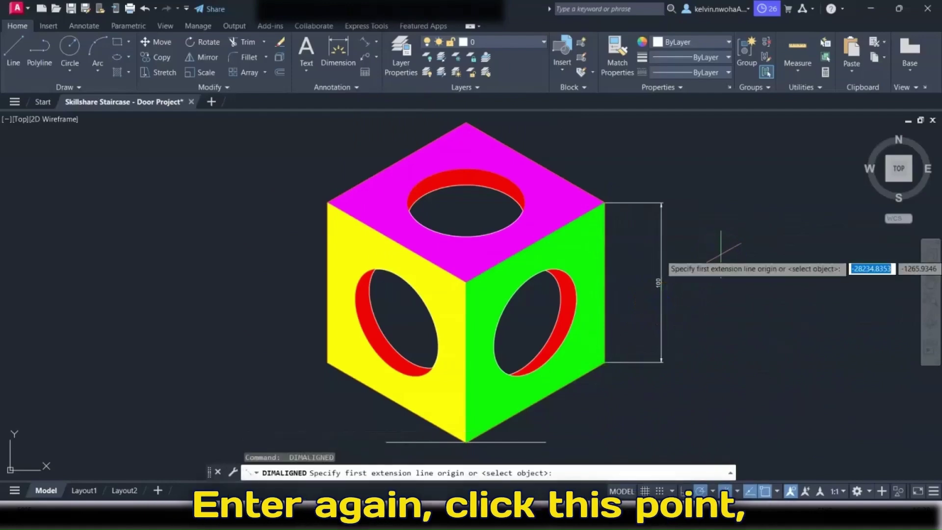
pyautogui.click(466, 442)
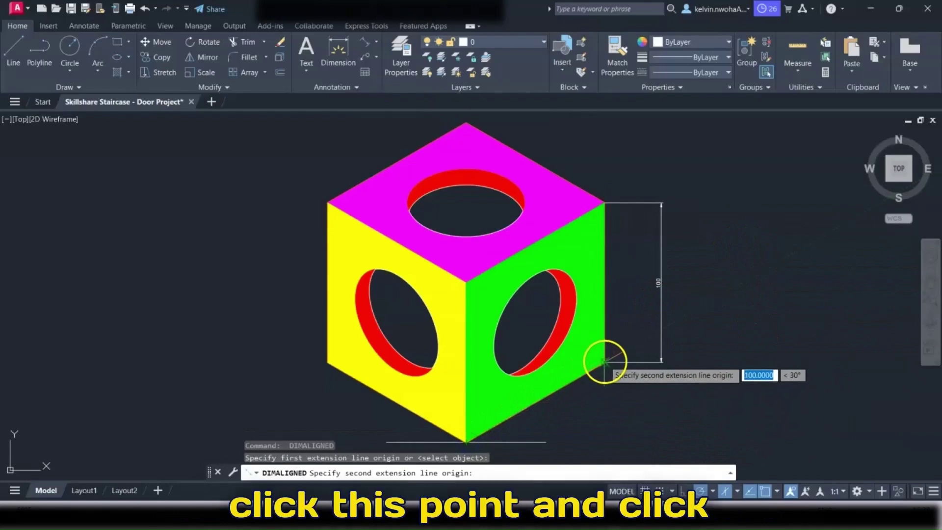
pyautogui.click(605, 361)
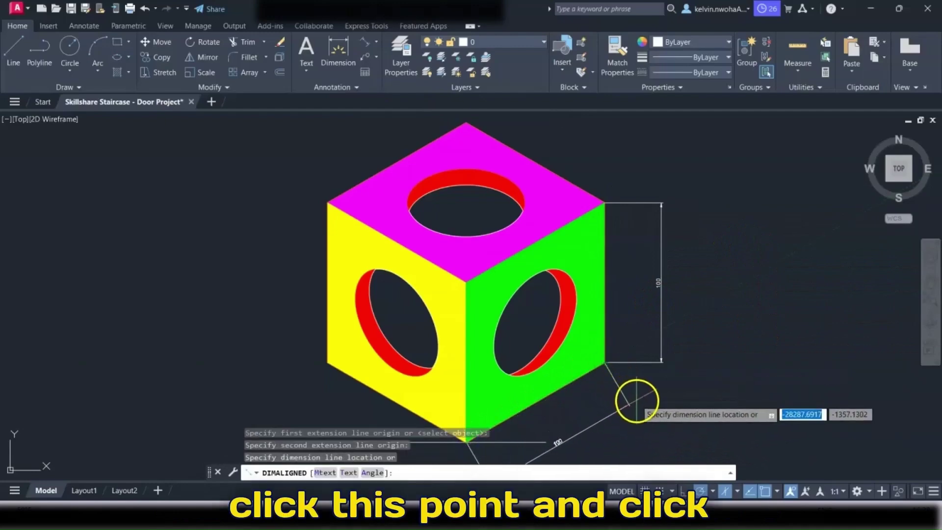
pyautogui.click(639, 402)
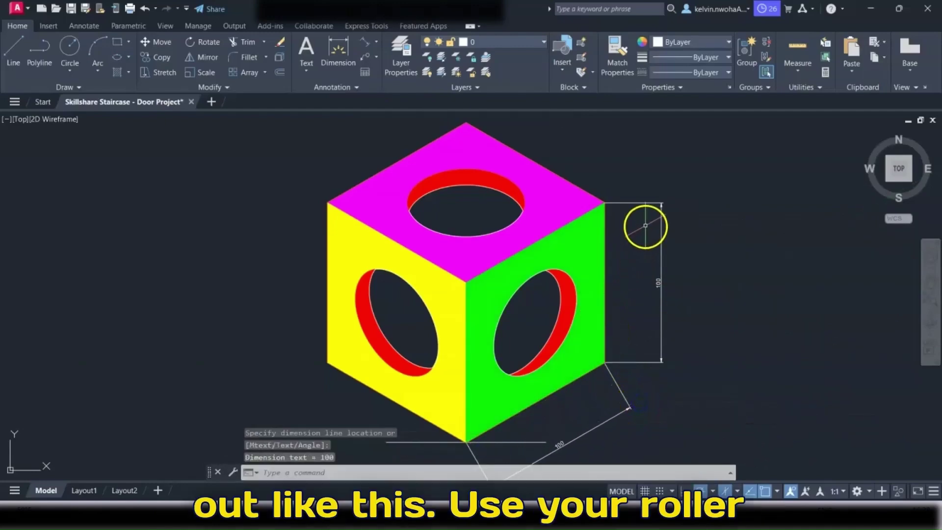
# - Add an aligned dimension to the upper-right back edge of the cube's magenta top face, offset outward
pyautogui.scroll(-2, 645, 225)
pyautogui.moveTo(658, 167)
pyautogui.mouseDown(button='middle')
pyautogui.moveTo(624, 223)
pyautogui.moveTo(628, 198)
pyautogui.mouseUp(button='middle')
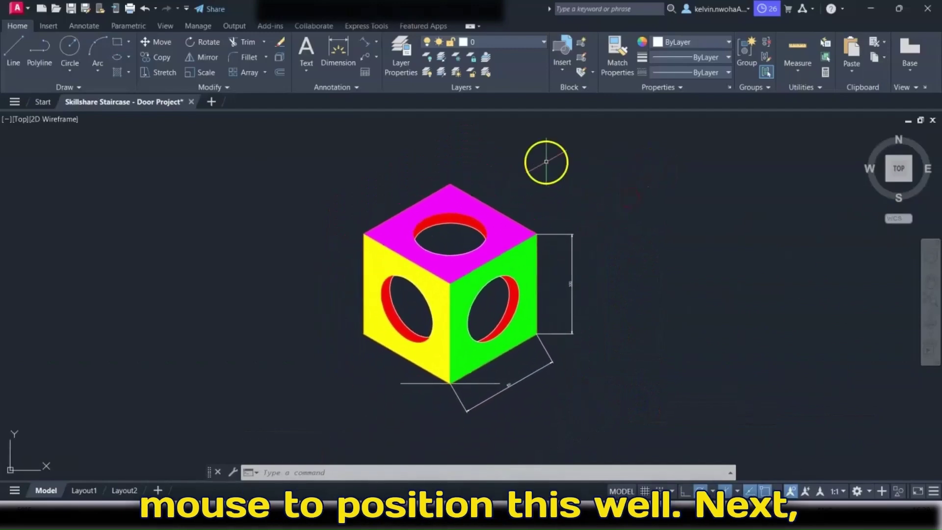
pyautogui.press('Return')
pyautogui.click(450, 184)
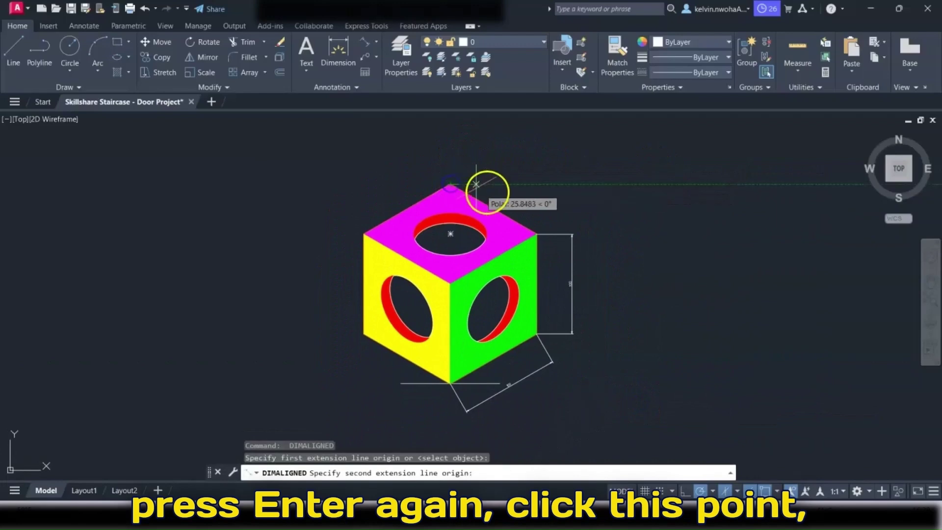
pyautogui.click(536, 234)
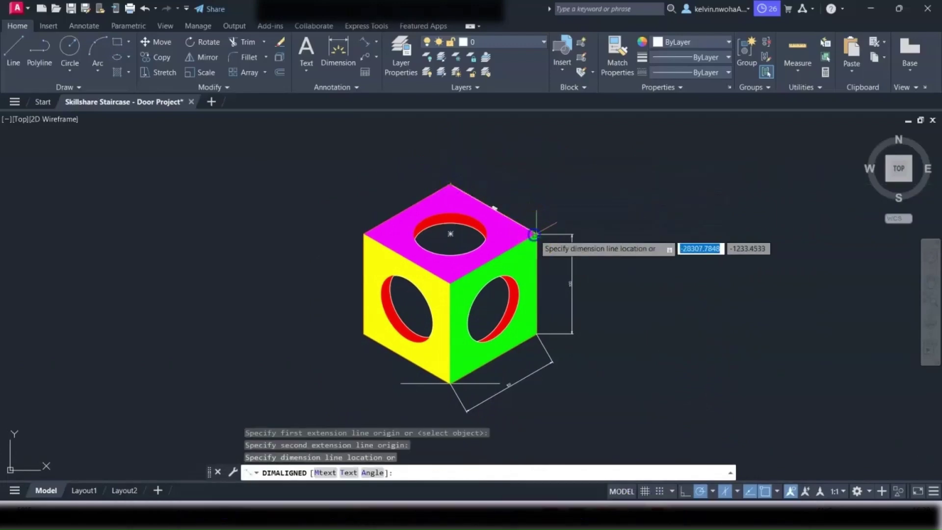
pyautogui.click(554, 203)
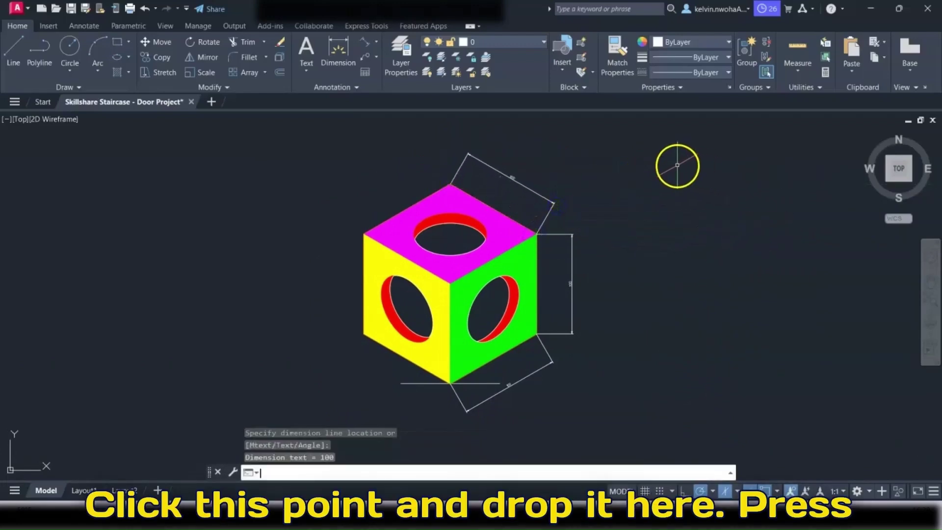
# - Add an aligned dimension to the upper-left back edge of the magenta top face, offset outward from the cube
pyautogui.press('Return')
pyautogui.click(363, 235)
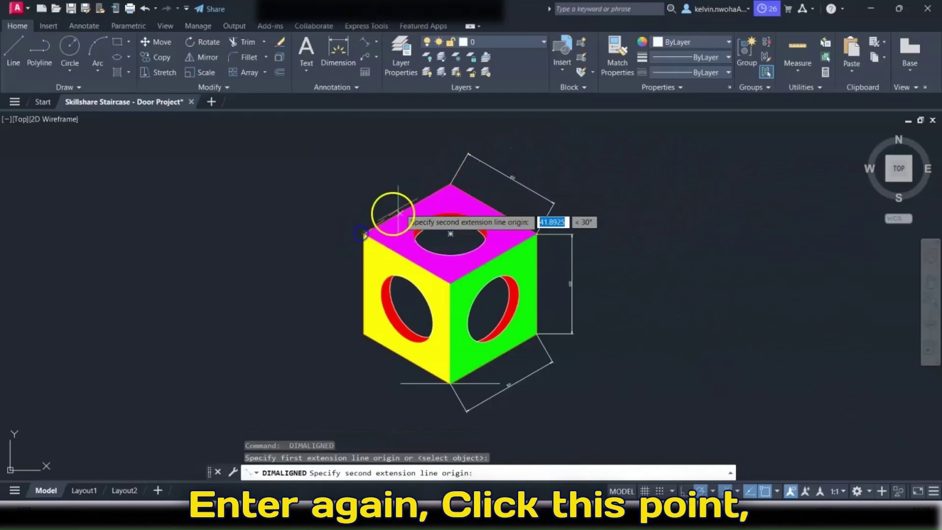
pyautogui.click(450, 185)
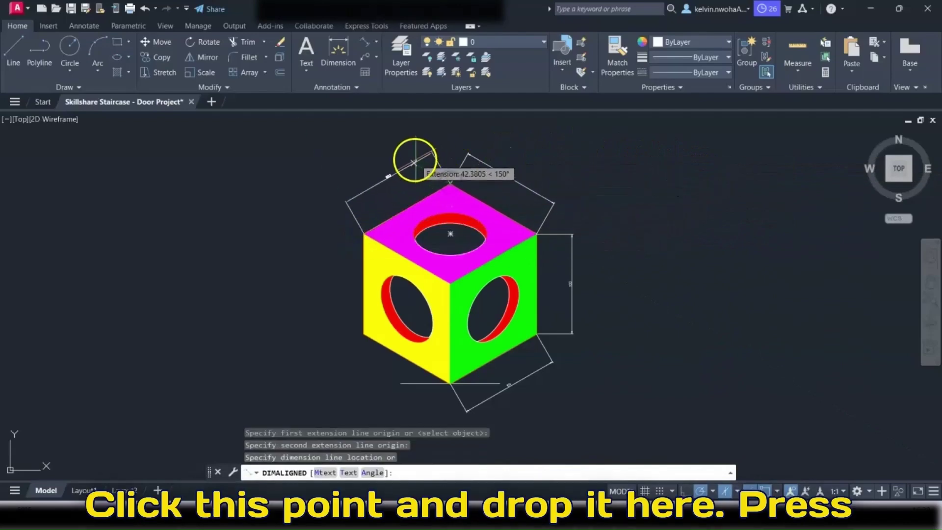
pyautogui.click(406, 155)
# - Add an aligned dimension to the cube's left vertical edge, with the dimension line outside the yellow face
pyautogui.press('Return')
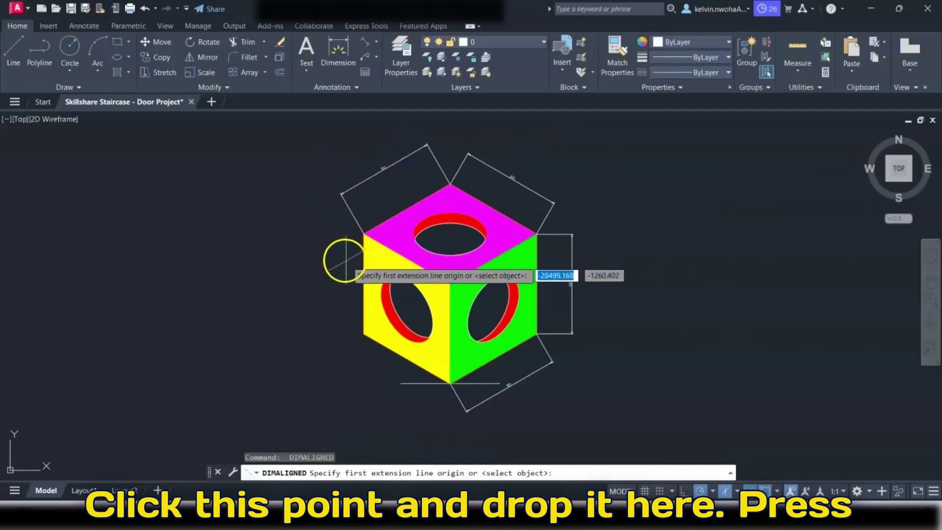
pyautogui.click(363, 235)
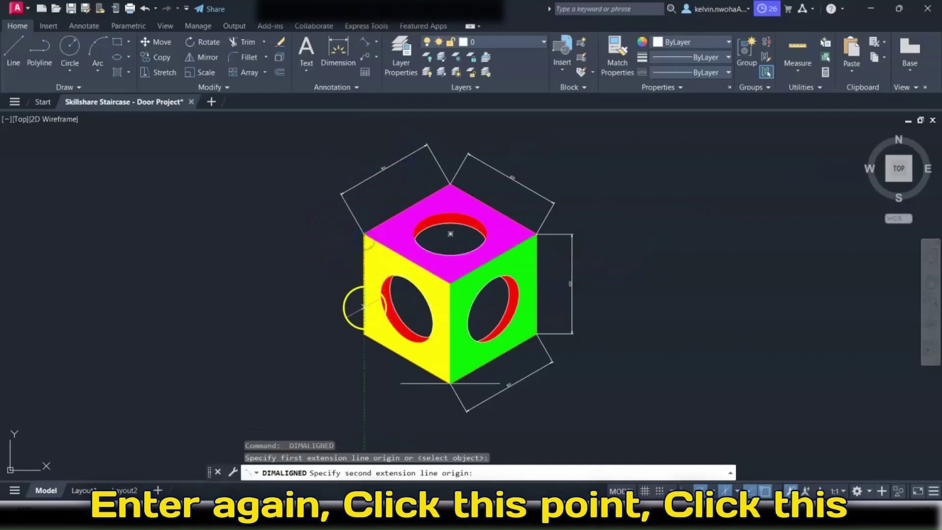
pyautogui.click(363, 334)
pyautogui.click(316, 304)
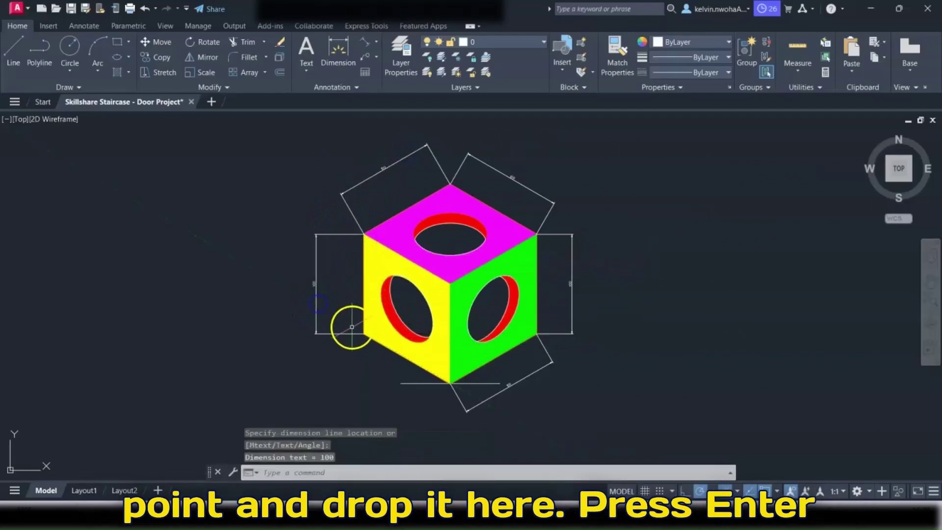
# - Add an aligned dimension to the bottom edge of the cube's yellow left face, offset outward below it
pyautogui.press('Return')
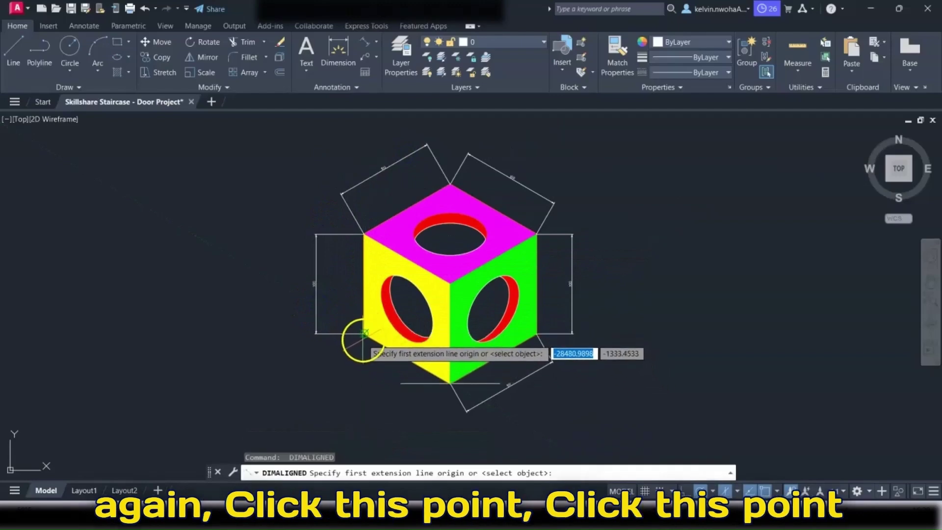
pyautogui.click(361, 334)
pyautogui.click(451, 383)
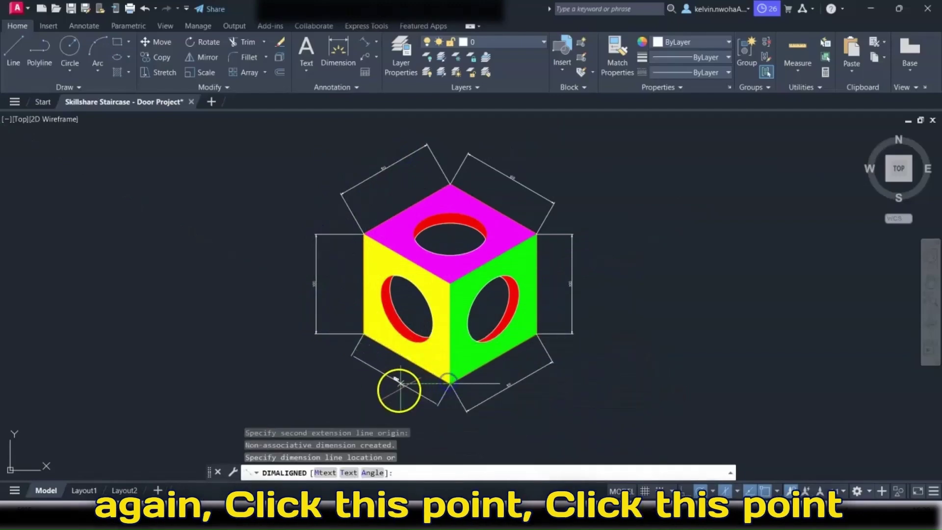
pyautogui.click(368, 390)
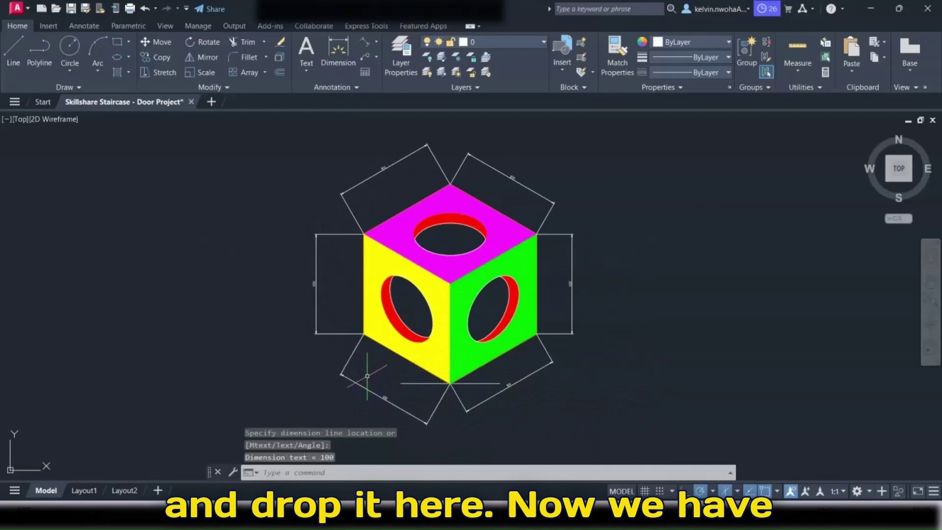
# - Select all six aligned dimensions around the cube, open their properties with PROPERTIES, and move the palette into the empty area beside the cube
pyautogui.moveTo(366, 375); pyautogui.dragTo(380, 371, button='middle')
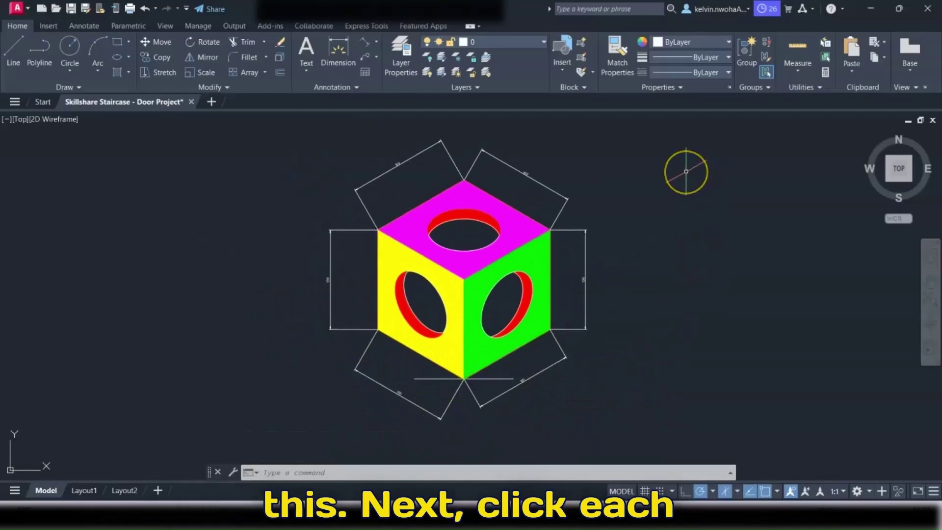
pyautogui.click(429, 147)
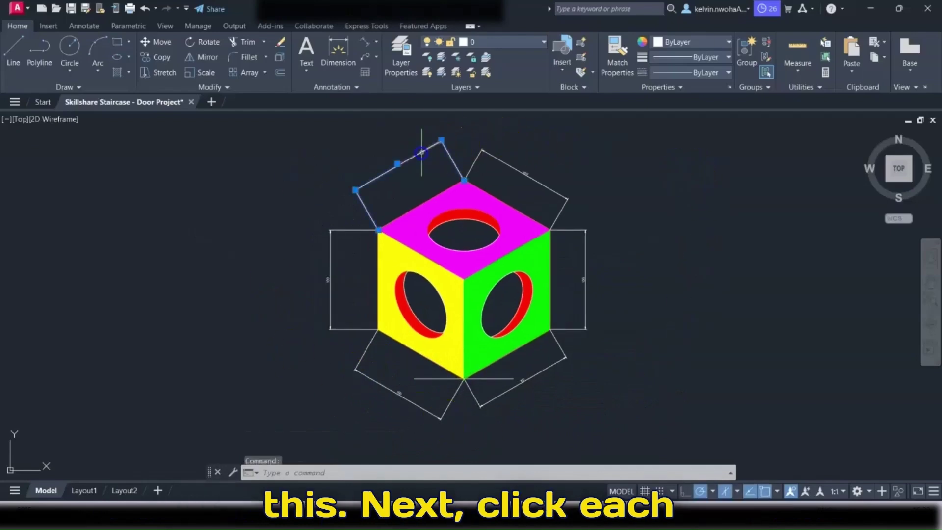
pyautogui.click(484, 153)
pyautogui.click(583, 233)
pyautogui.click(553, 363)
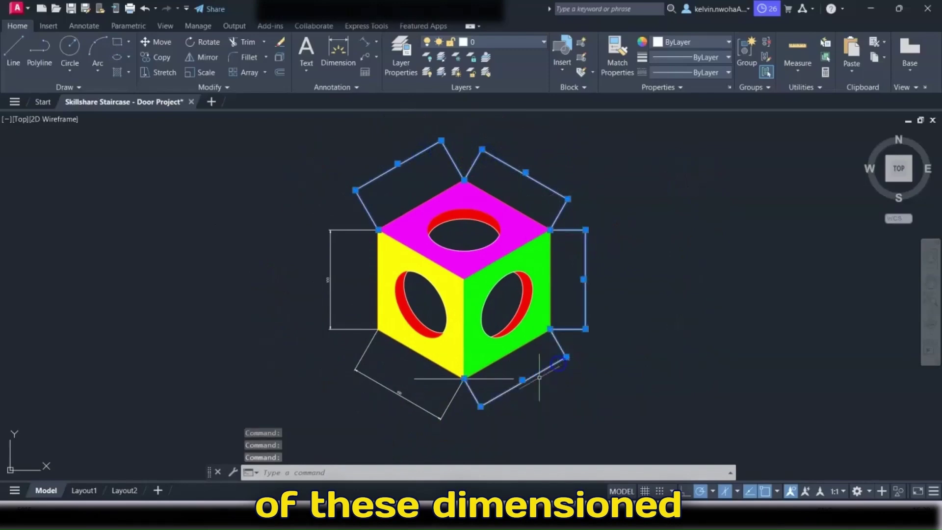
pyautogui.click(452, 410)
pyautogui.click(347, 329)
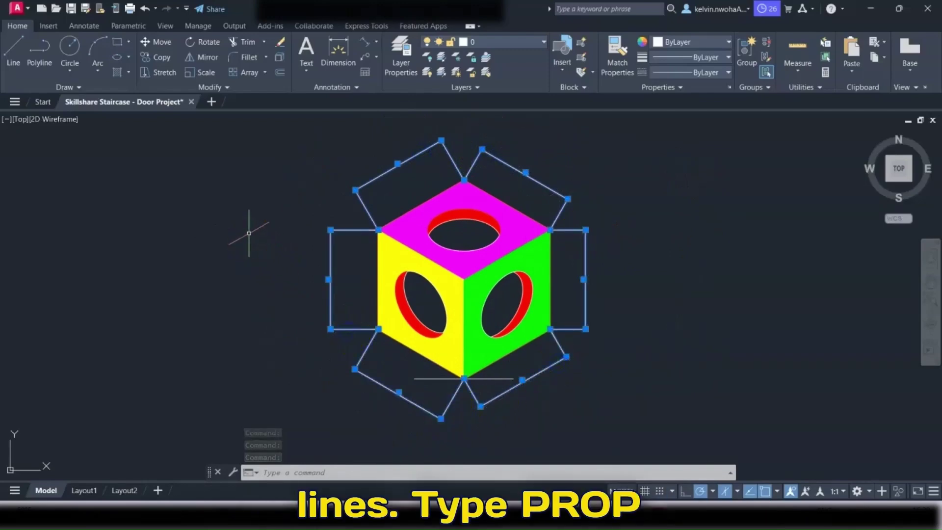
pyautogui.write('PROPERTIES')
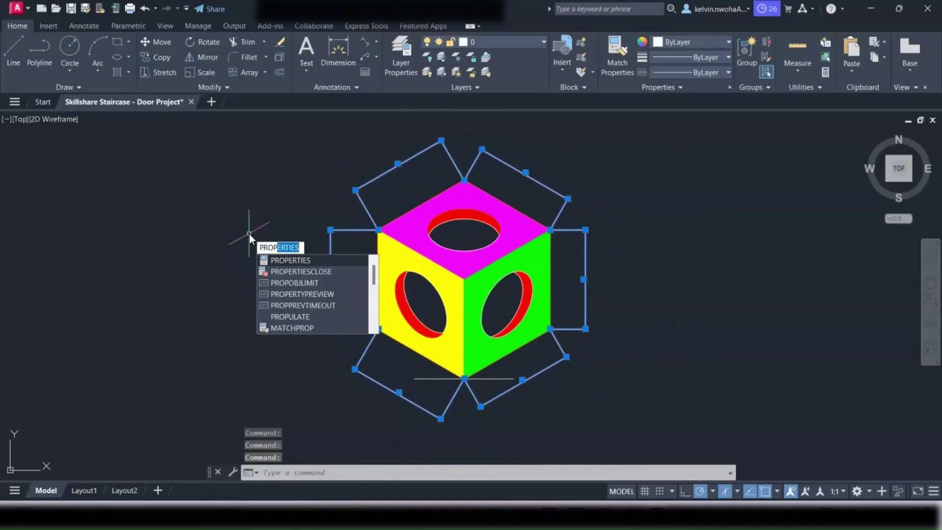
pyautogui.press('Return')
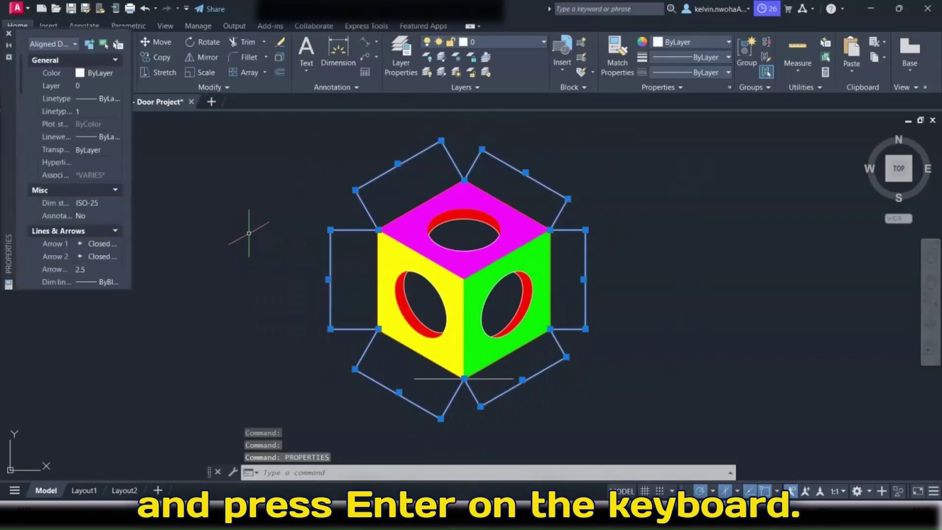
pyautogui.moveTo(8, 128)
pyautogui.mouseDown()
pyautogui.moveTo(169, 211)
pyautogui.moveTo(531, 234)
pyautogui.moveTo(663, 212)
pyautogui.moveTo(670, 234)
pyautogui.moveTo(684, 231)
pyautogui.moveTo(5, 234)
pyautogui.mouseUp()
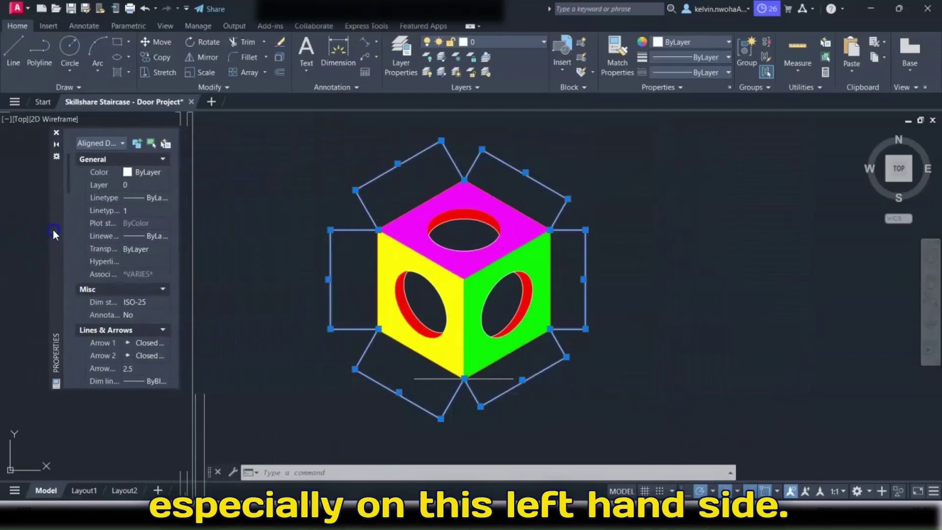
# - Try text height 5 on the six selected dimensions, settle on 8, deselect them, and close the properties palette
pyautogui.scroll(-10, 107, 280)
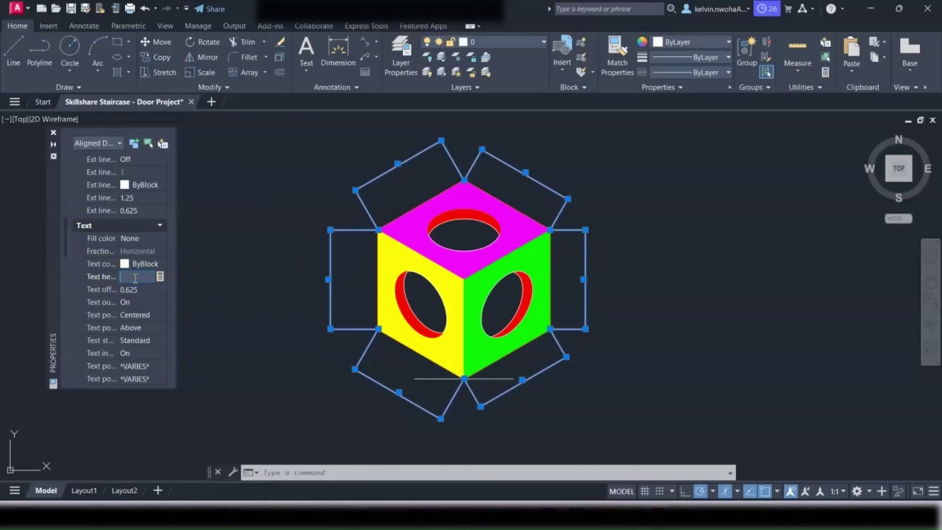
pyautogui.write('5')
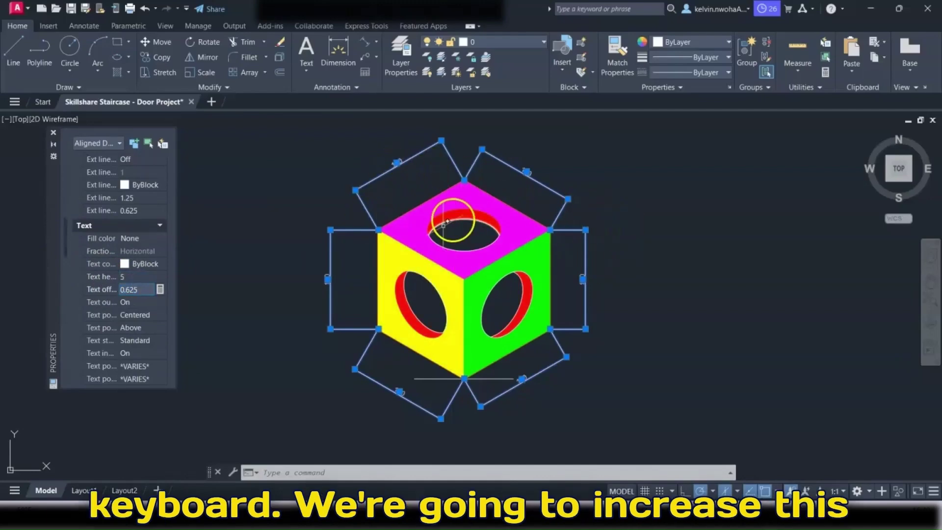
pyautogui.click(130, 276)
pyautogui.press('BackSpace')
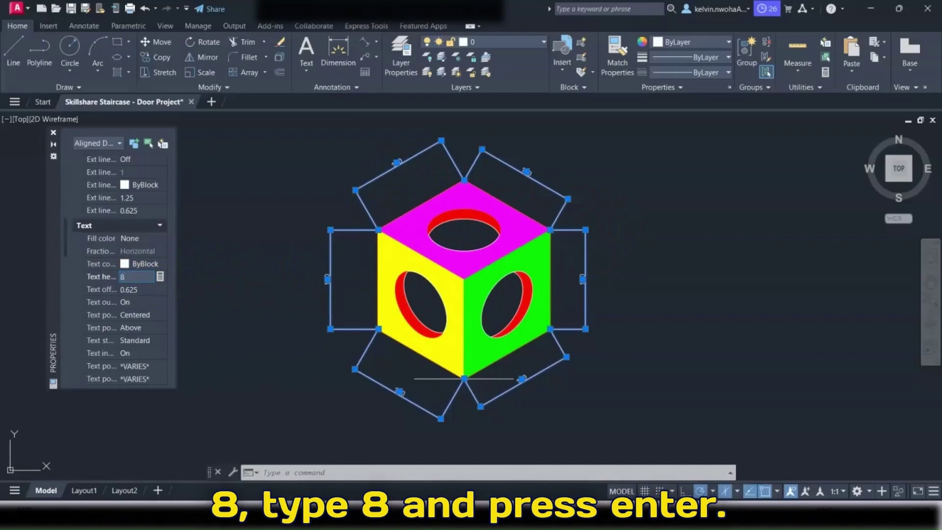
pyautogui.press('Return')
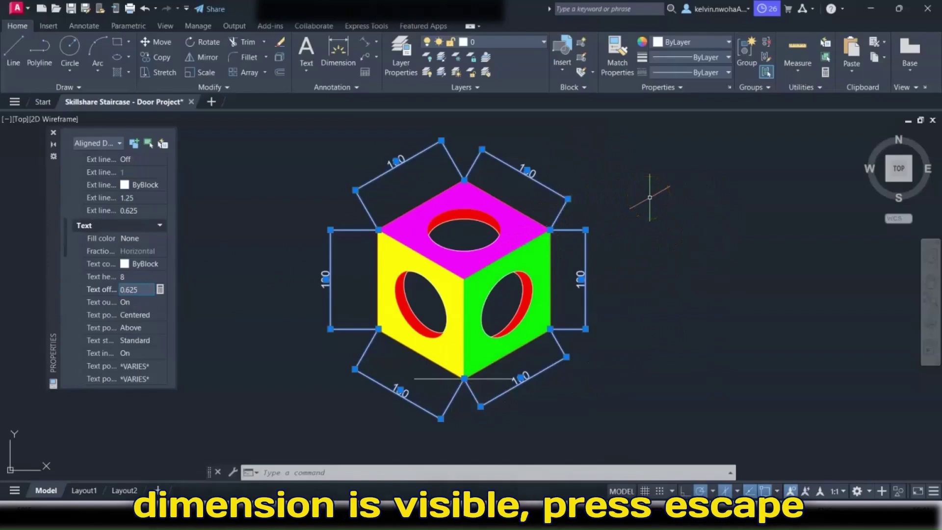
pyautogui.press('Escape')
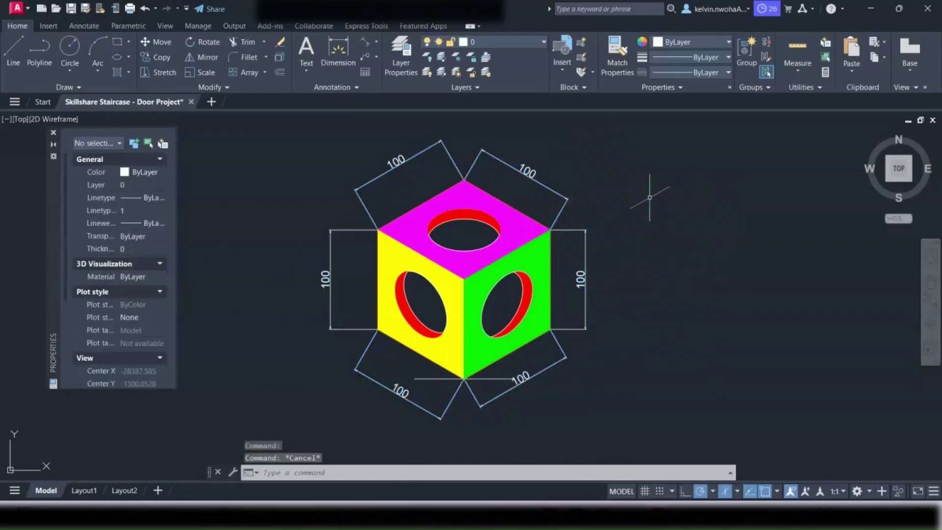
pyautogui.click(53, 133)
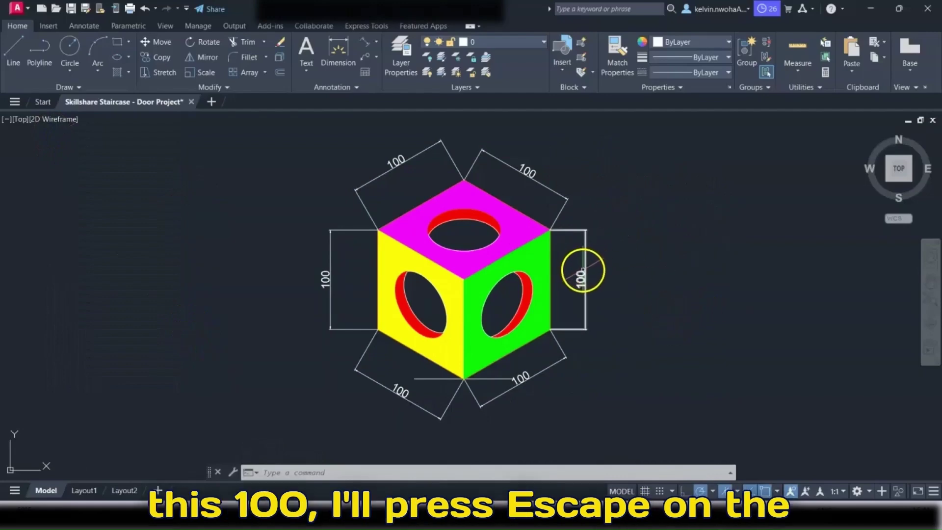
# - Check the oblique direction for the right-hand dimensions with a temporary line from the green face's lower-right corner along the isometric axis, without keeping the line
pyautogui.click(584, 270)
pyautogui.press('Escape')
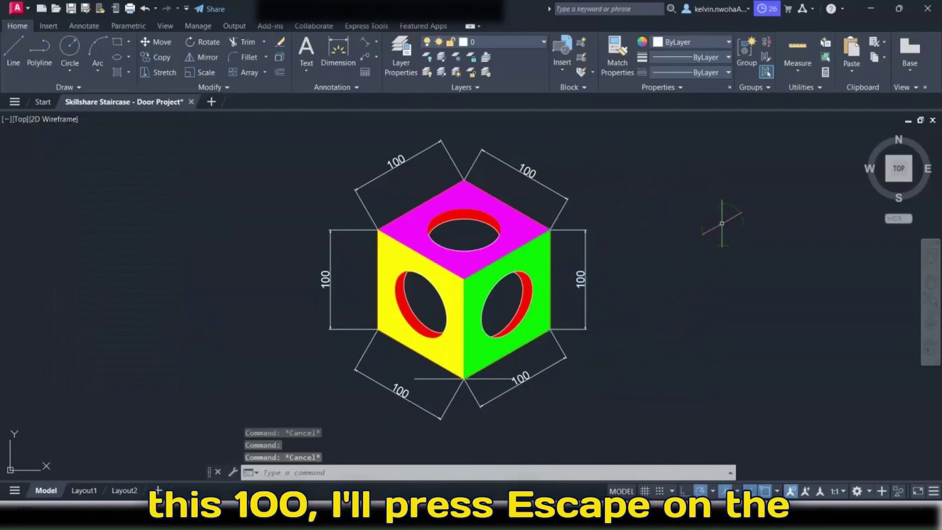
pyautogui.click(15, 57)
pyautogui.click(550, 328)
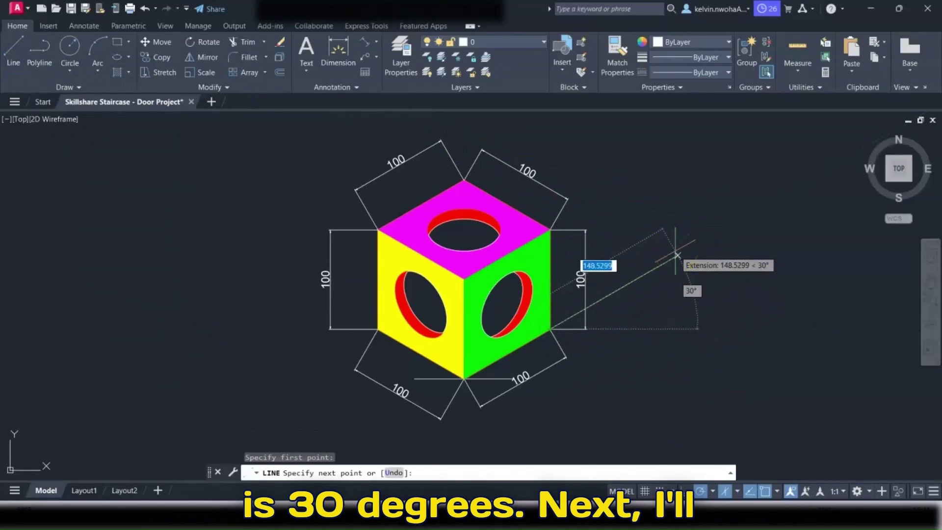
pyautogui.press('Escape')
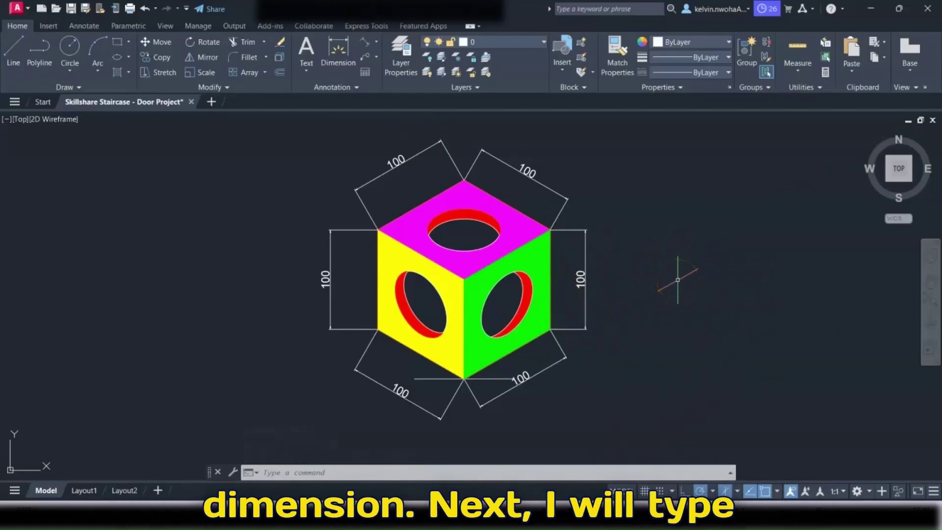
# - Apply a 30-degree oblique angle with DIMEDIT to the right vertical dimension and the dimension on the upper-right back edge
pyautogui.write('dimedit')
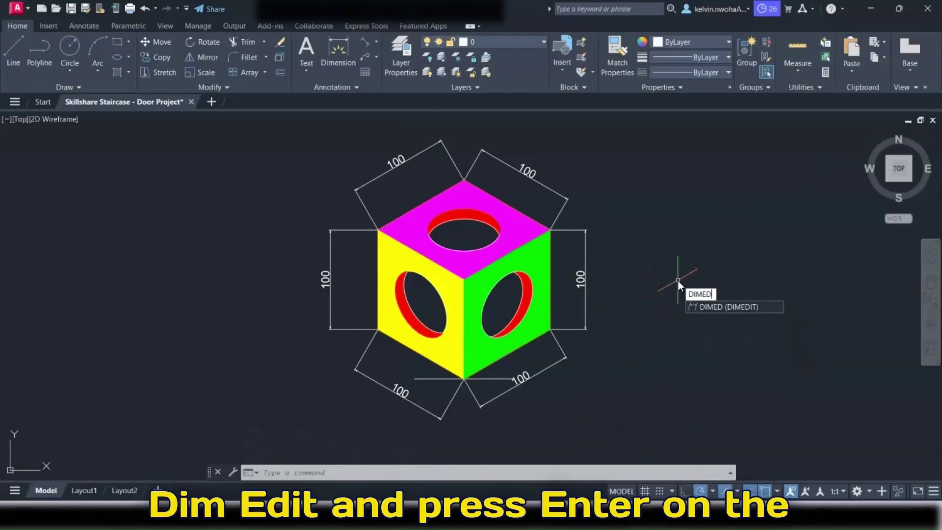
pyautogui.press('Return')
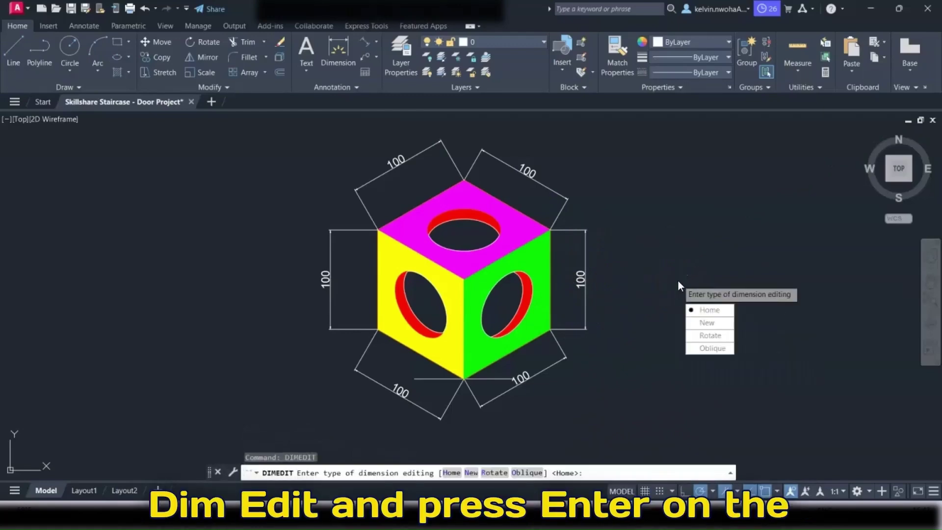
pyautogui.click(707, 350)
pyautogui.click(583, 277)
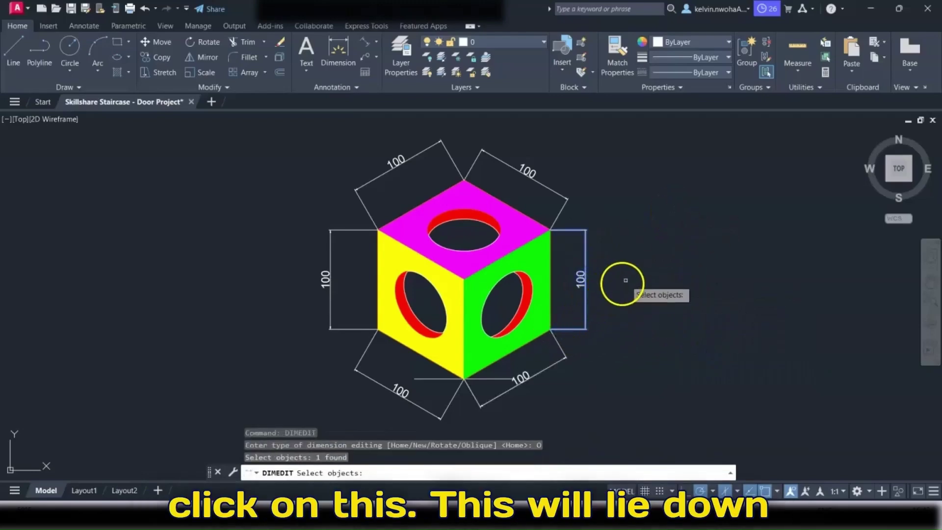
pyautogui.click(551, 189)
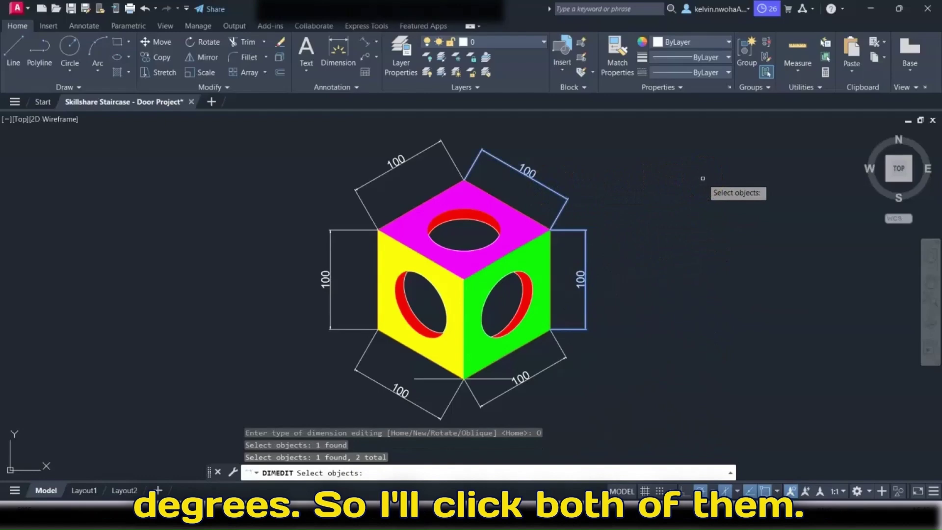
pyautogui.press('Return')
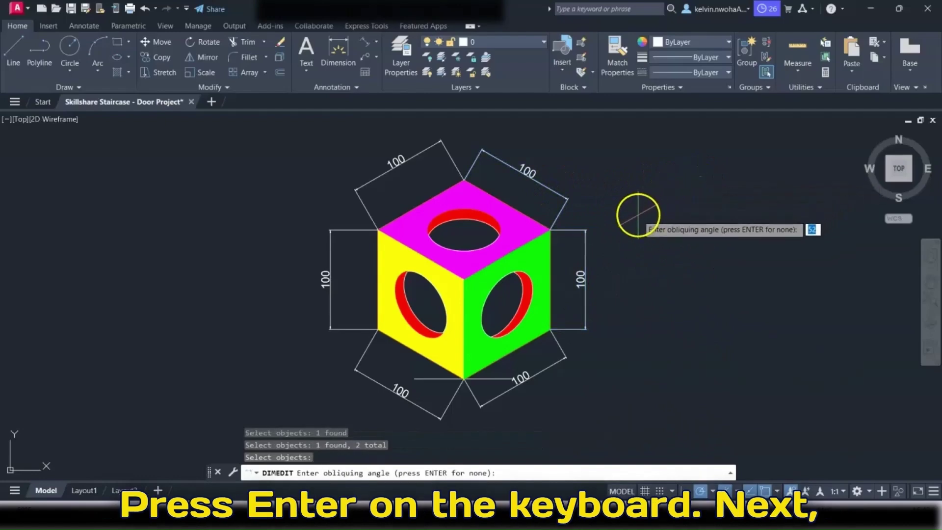
pyautogui.write('30')
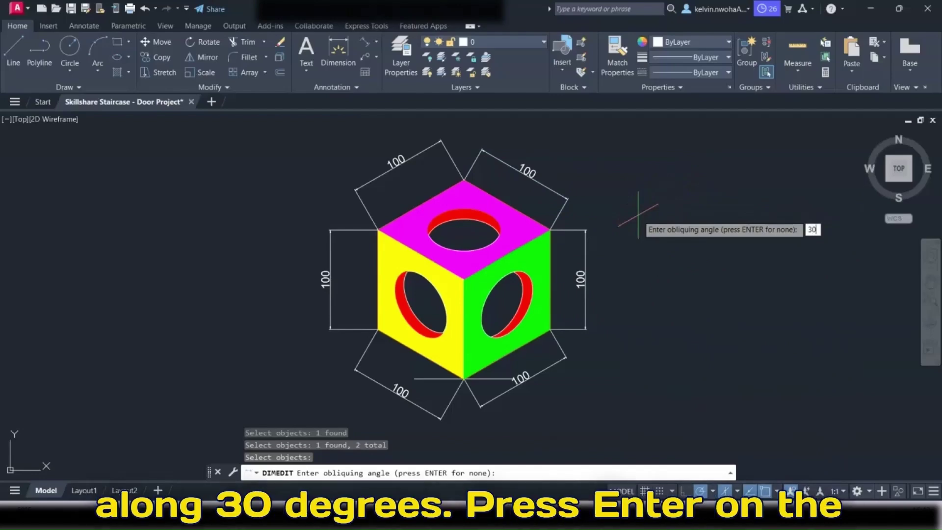
pyautogui.press('Return')
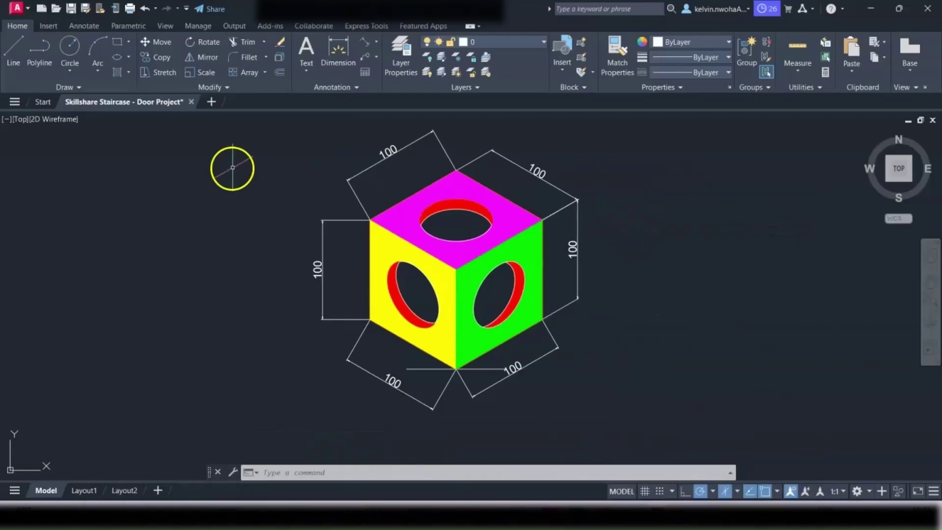
# - Check the oblique direction for the left-hand dimensions with a temporary line from the yellow face's upper-left corner, without keeping the line
pyautogui.click(13, 49)
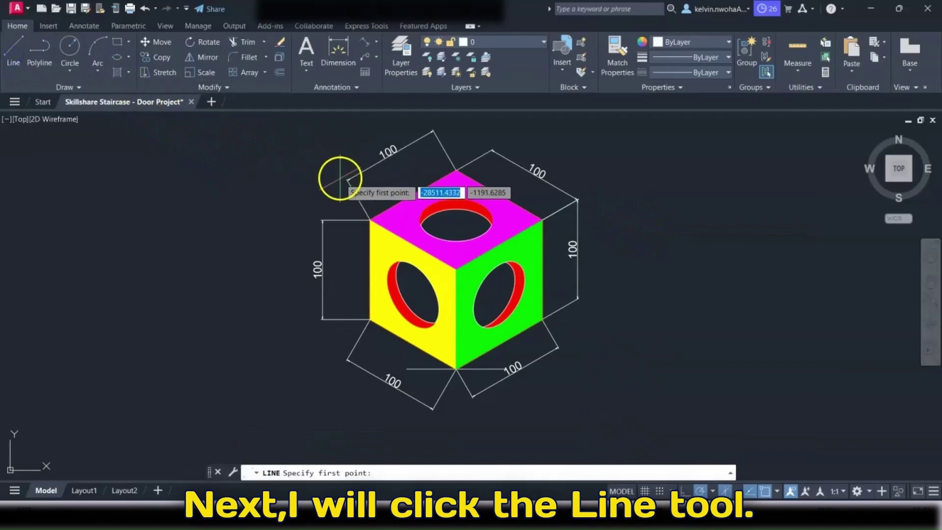
pyautogui.scroll(3, 342, 178)
pyautogui.click(414, 283)
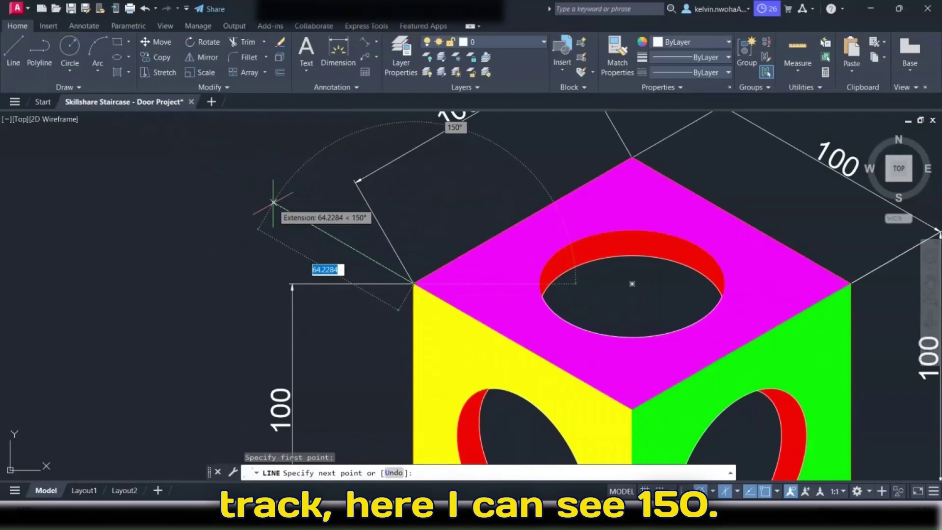
pyautogui.press('Escape')
pyautogui.scroll(-4, 305, 249)
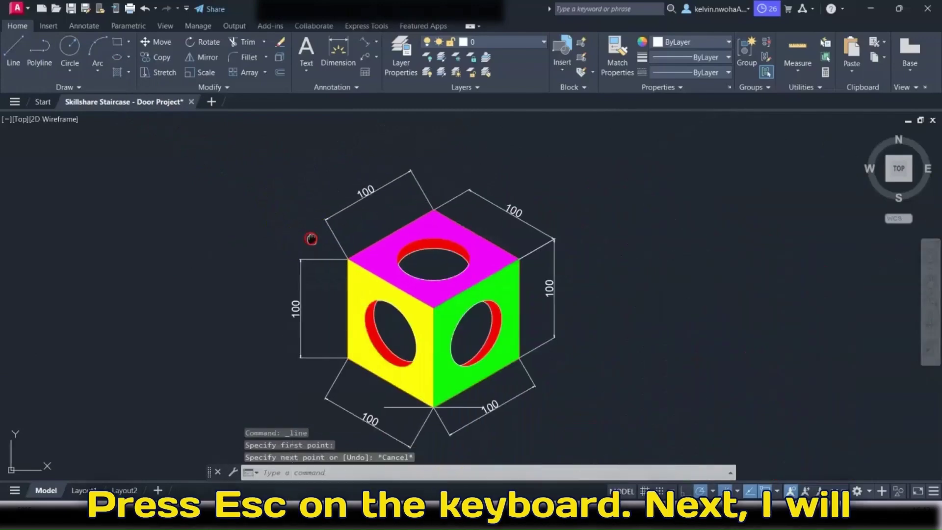
# - Apply a 150-degree oblique angle with DIMEDIT to the left vertical dimension and the dimension on the upper-left back edge
pyautogui.write('dime')
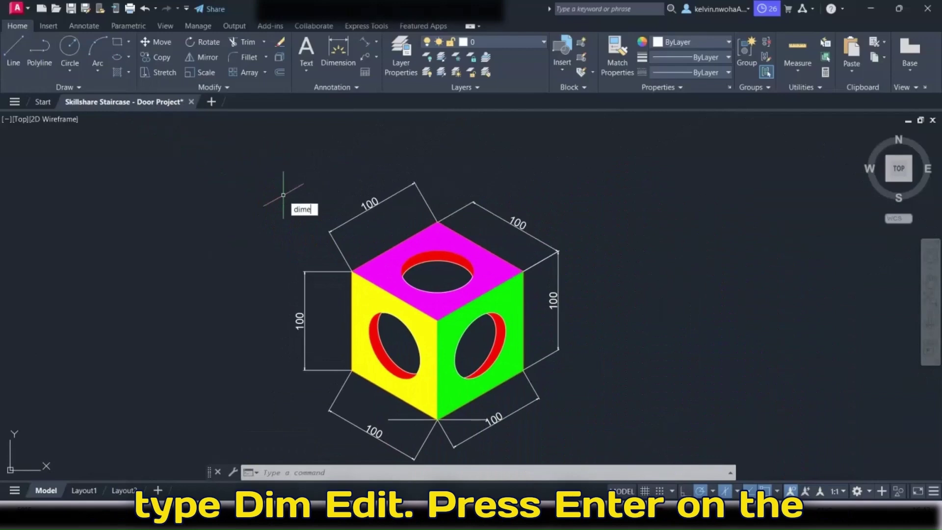
pyautogui.write('nsion edit')
pyautogui.press('Return')
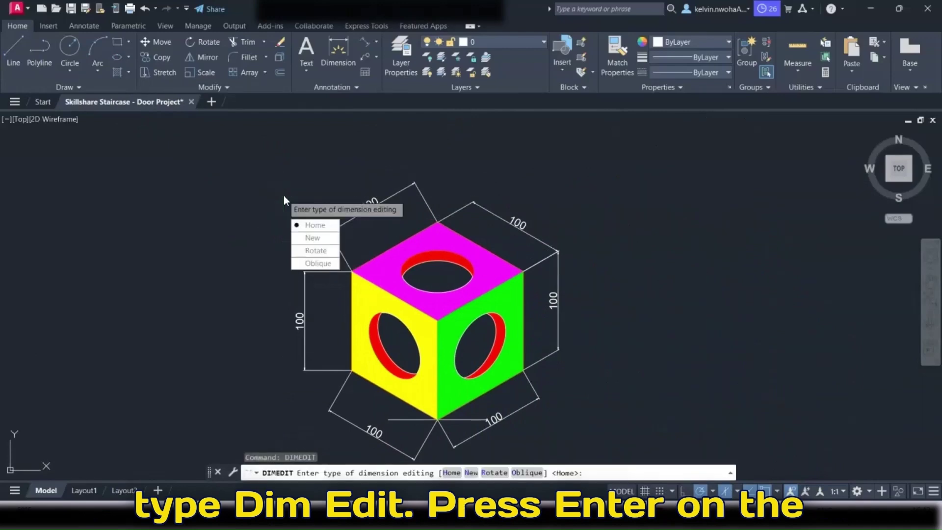
pyautogui.click(317, 263)
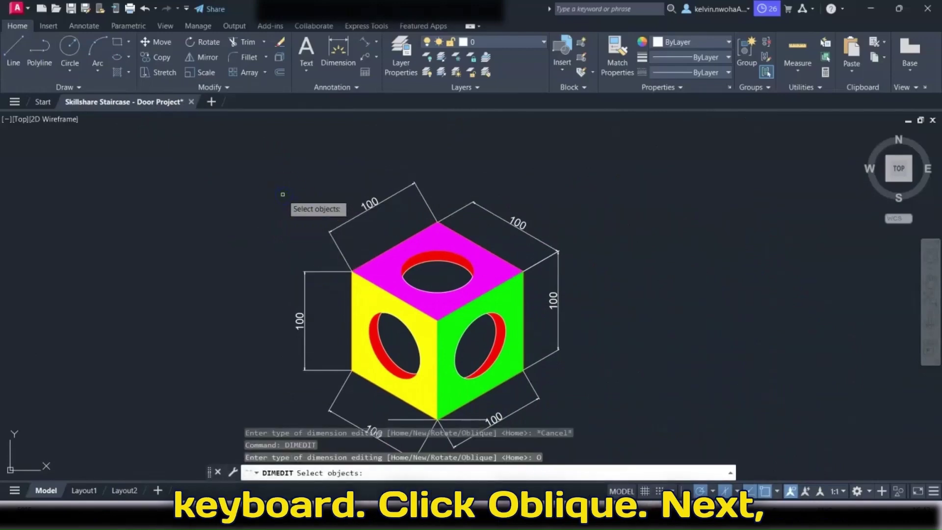
pyautogui.click(370, 204)
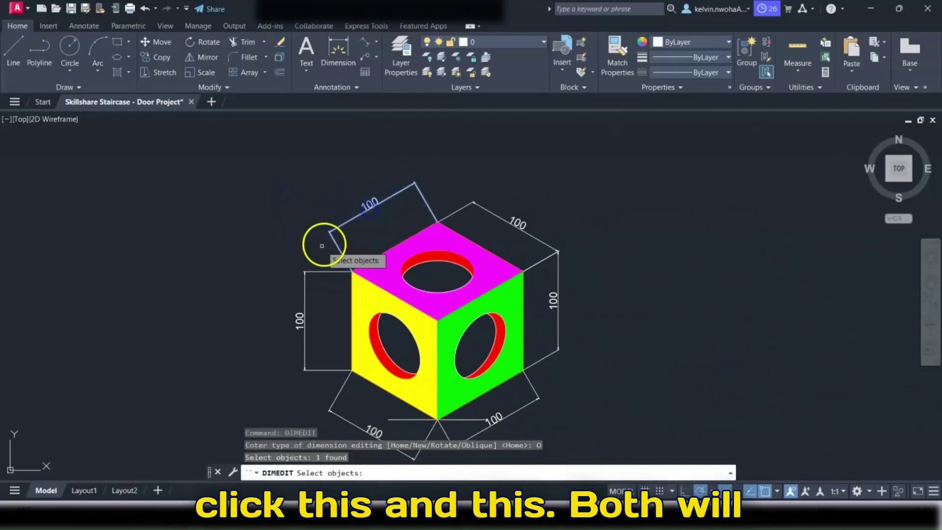
pyautogui.click(319, 271)
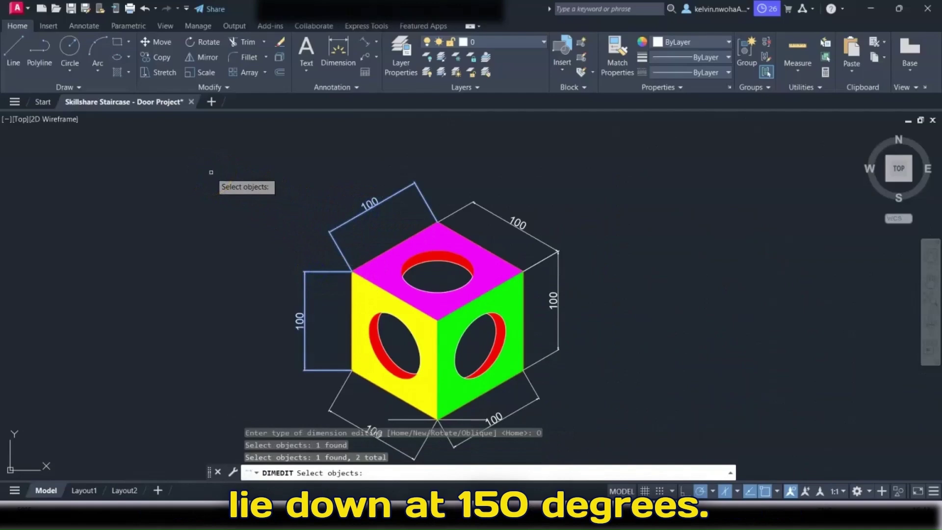
pyautogui.press('Return')
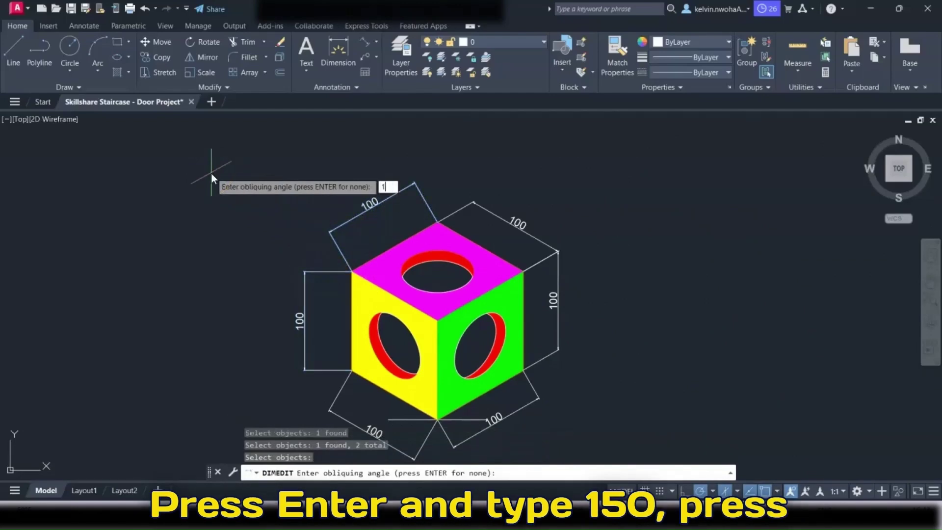
pyautogui.write('150')
pyautogui.press('Return')
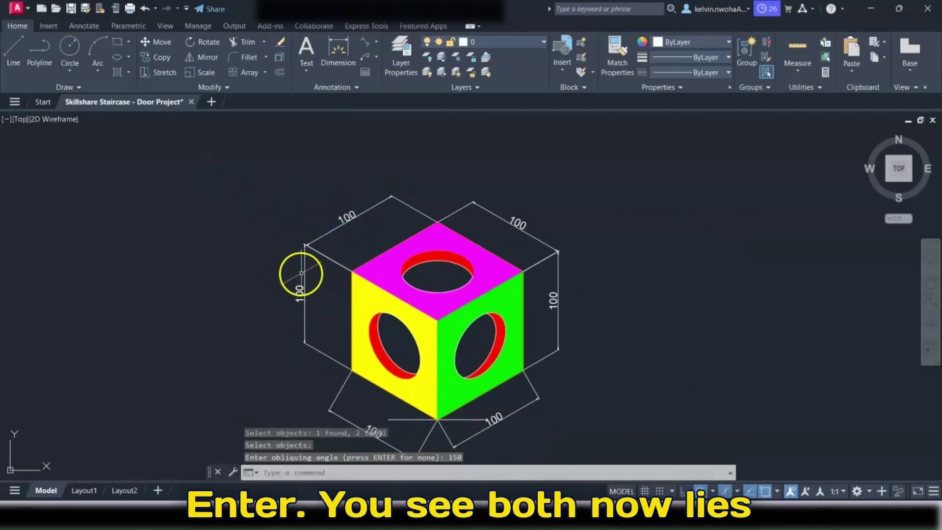
# - Stretch the left vertical dimension's line so its upper end meets the arrow tip of the upper-left dimension
pyautogui.scroll(5, 302, 273)
pyautogui.scroll(-5, 330, 192)
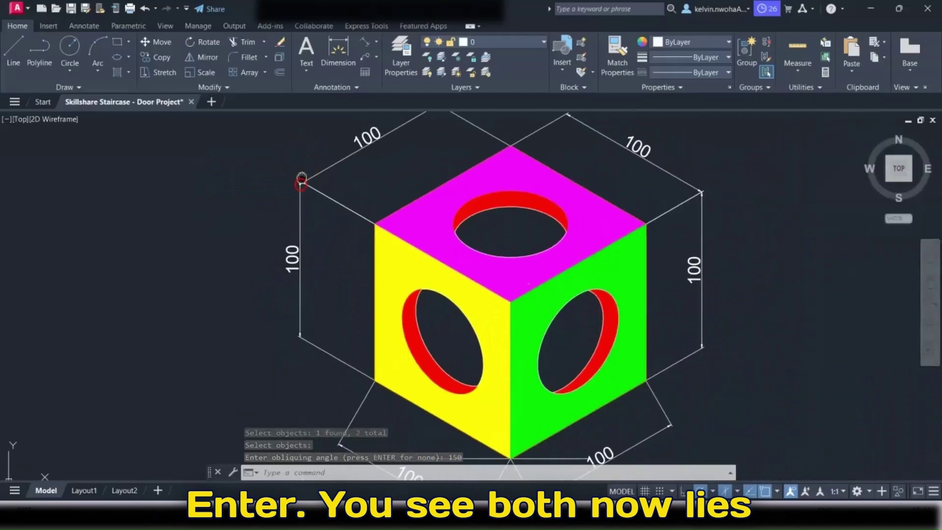
pyautogui.moveTo(305, 179); pyautogui.dragTo(269, 206, button='middle')
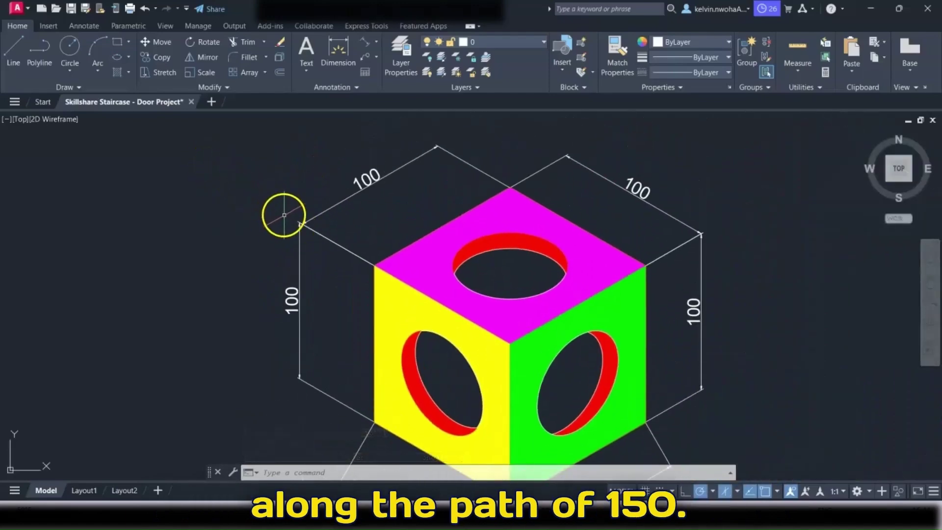
pyautogui.scroll(5, 289, 218)
pyautogui.click(342, 244)
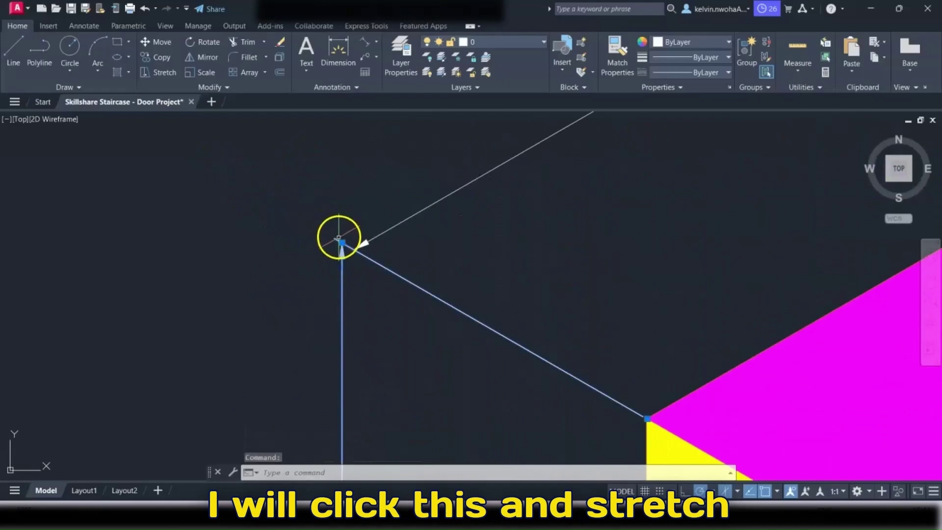
pyautogui.click(342, 243)
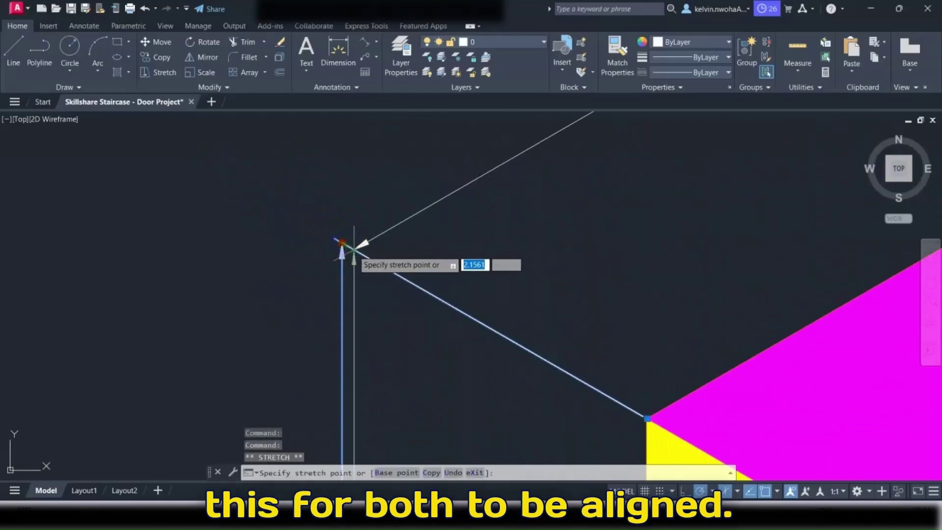
pyautogui.press('Escape')
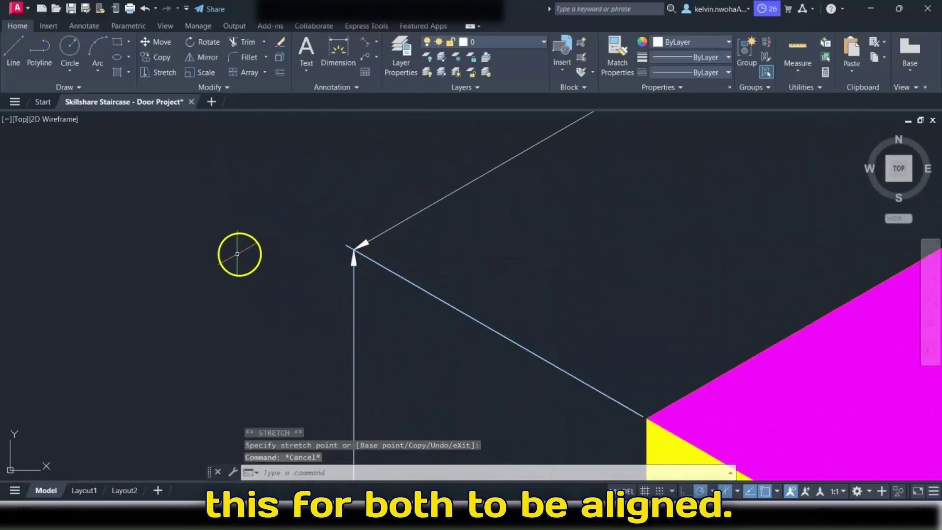
# - Stretch the right vertical dimension's line so its upper end meets the arrow tip of the upper-right dimension exactly
pyautogui.scroll(-5, 227, 253)
pyautogui.scroll(10, 478, 248)
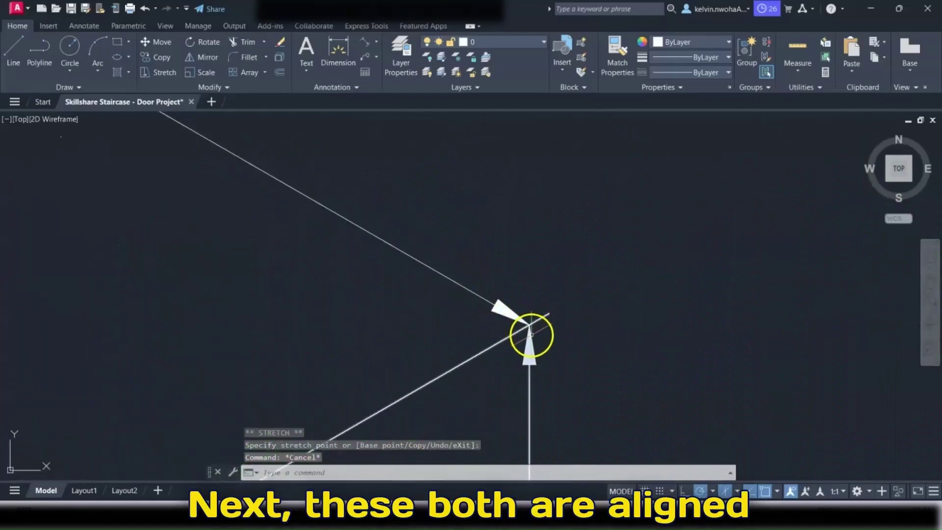
pyautogui.scroll(6, 491, 284)
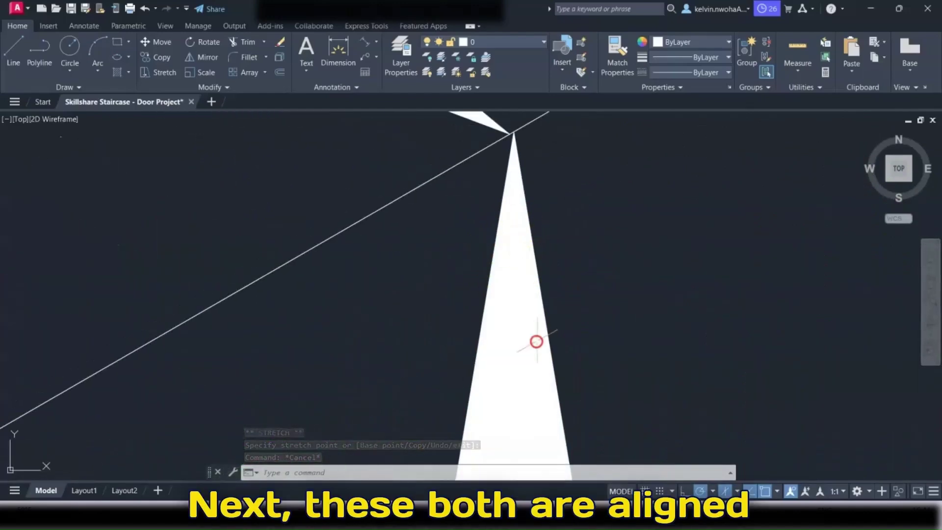
pyautogui.scroll(-6, 534, 324)
pyautogui.click(528, 266)
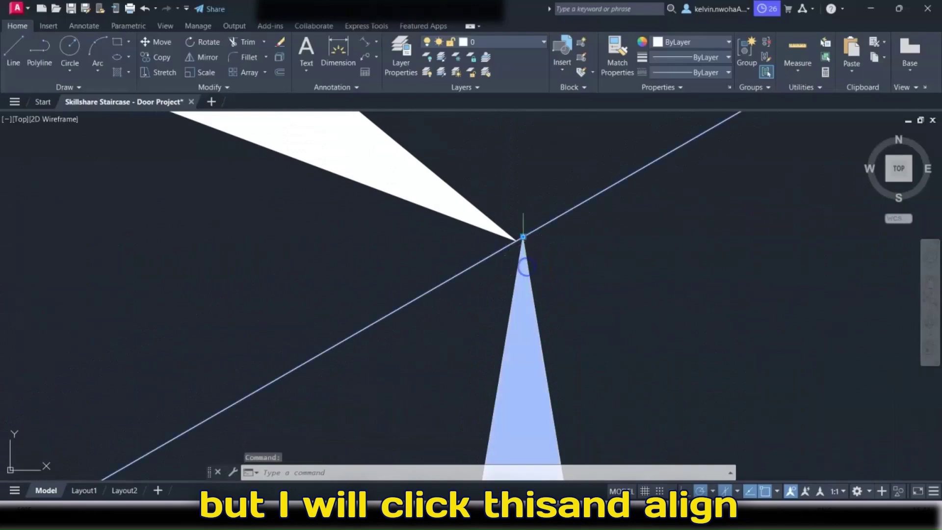
pyautogui.click(522, 238)
pyautogui.click(516, 240)
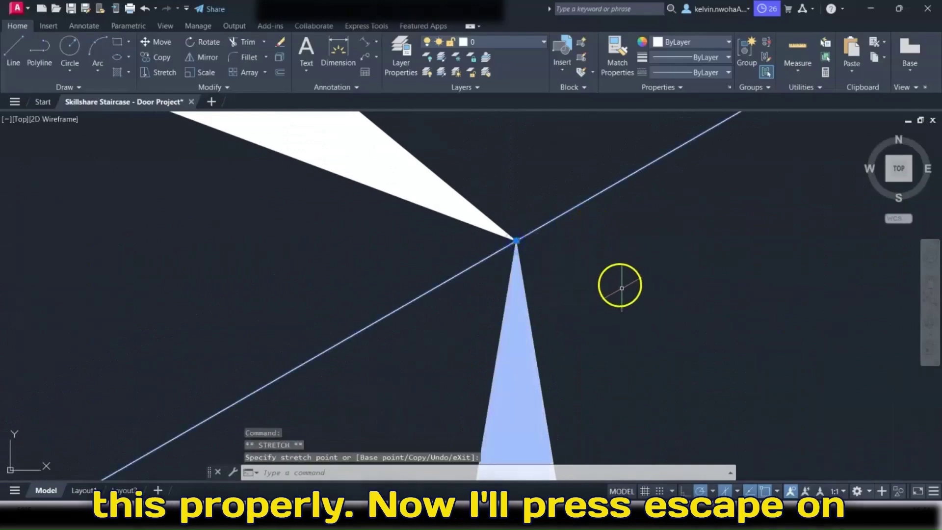
# - Check the oblique direction for the lower-right dimension with a temporary line straight down from the green face's lower-right corner, without keeping the line
pyautogui.press('Escape')
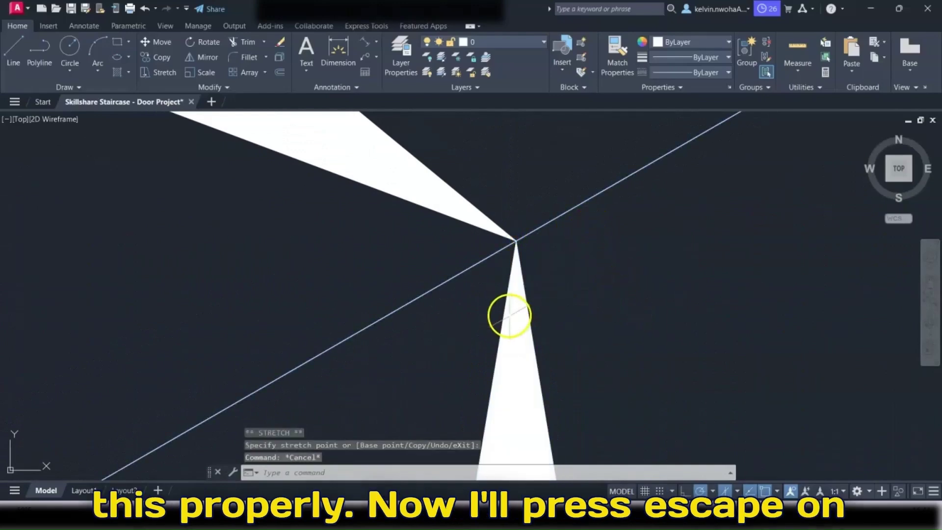
pyautogui.scroll(-10, 590, 273)
pyautogui.scroll(-5, 595, 260)
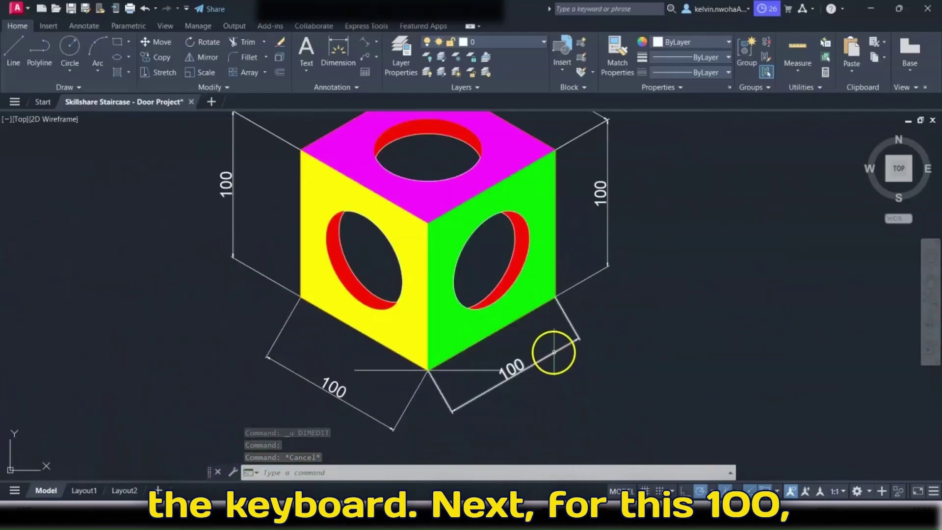
pyautogui.click(553, 355)
pyautogui.press('Escape')
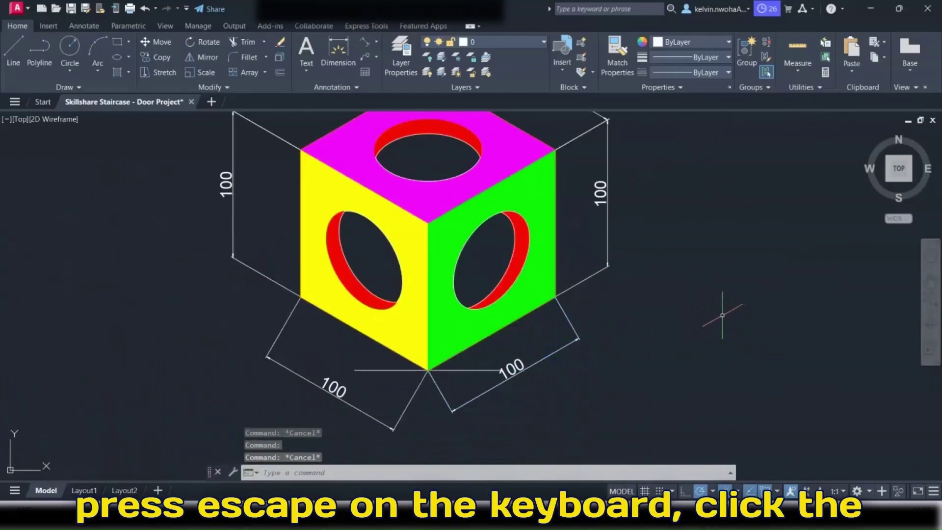
pyautogui.click(12, 60)
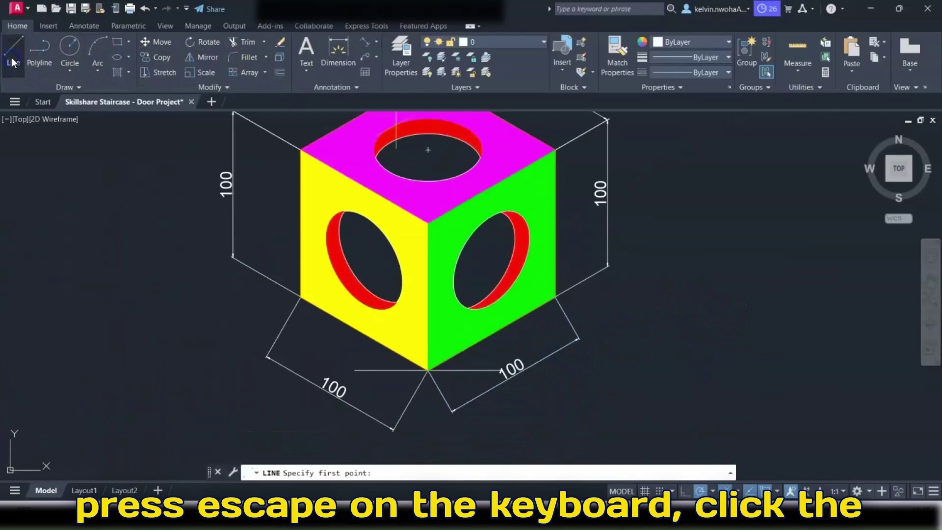
pyautogui.click(555, 296)
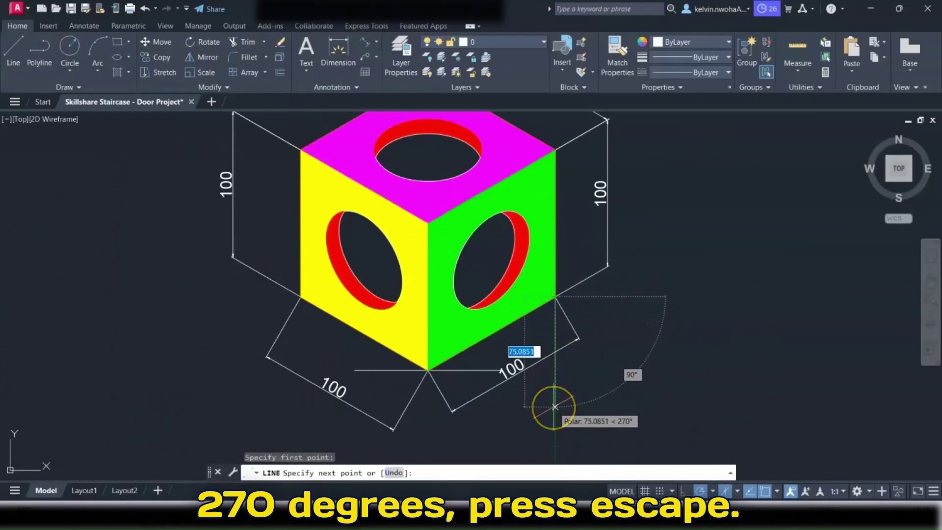
pyautogui.press('Escape')
# - Apply a 270-degree oblique angle with DIMEDIT to the dimension along the green face's lower edge
pyautogui.write('d')
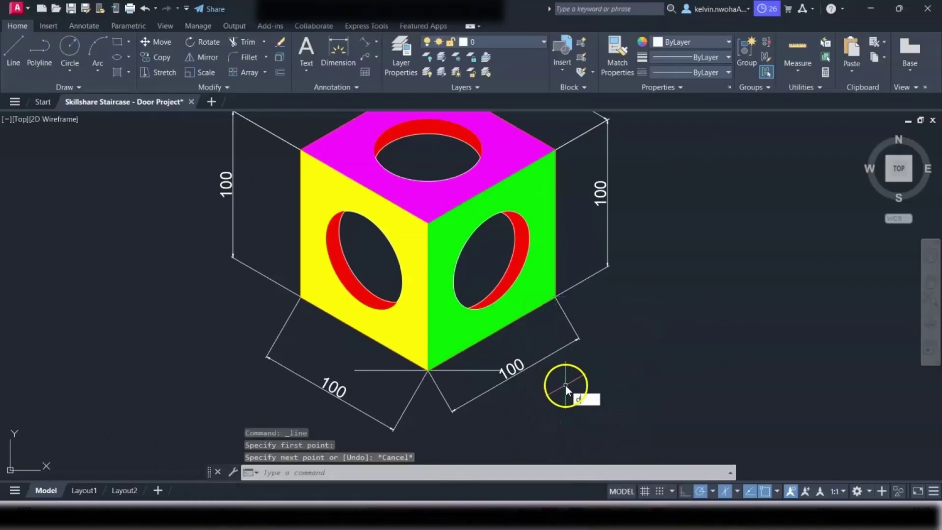
pyautogui.write('imedit')
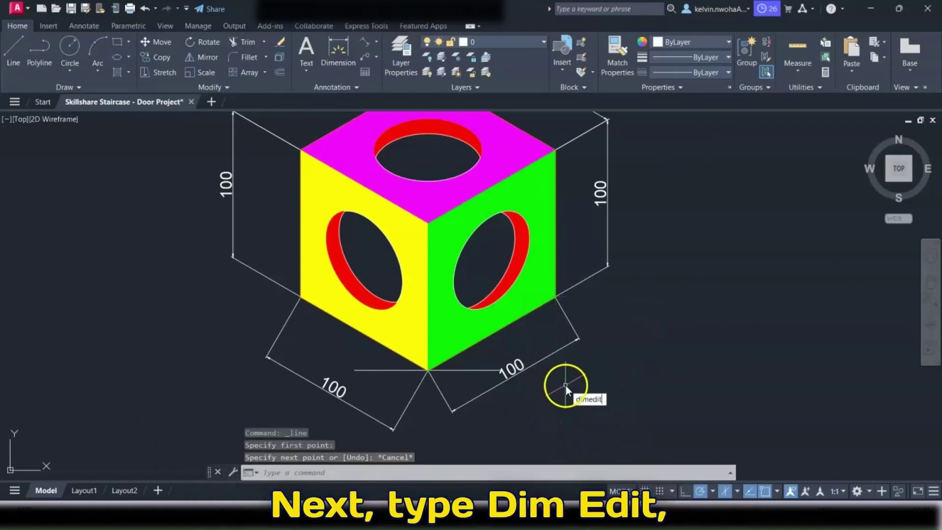
pyautogui.press('Return')
pyautogui.click(613, 454)
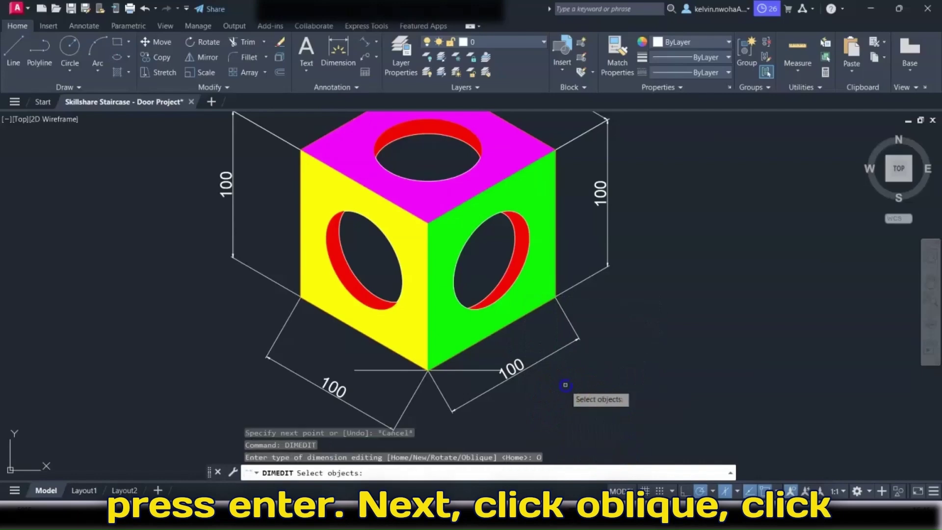
pyautogui.click(545, 359)
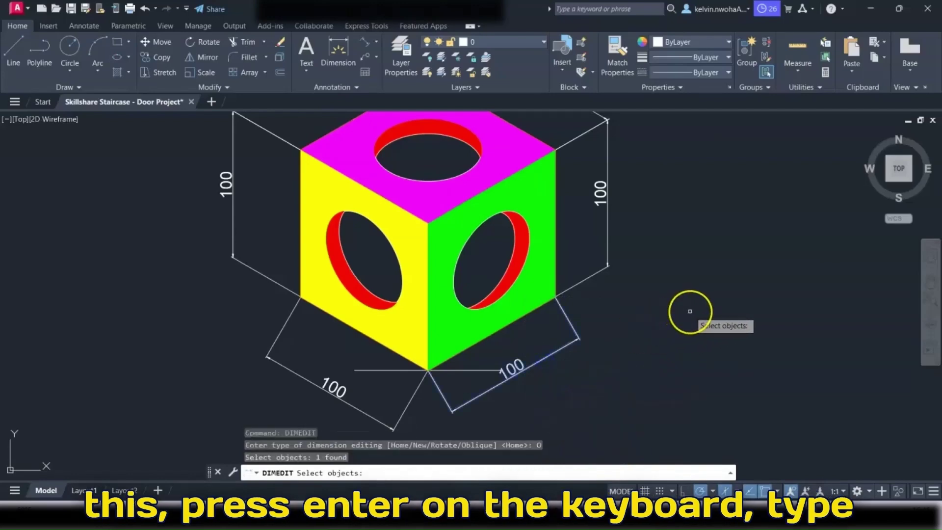
pyautogui.press('Return')
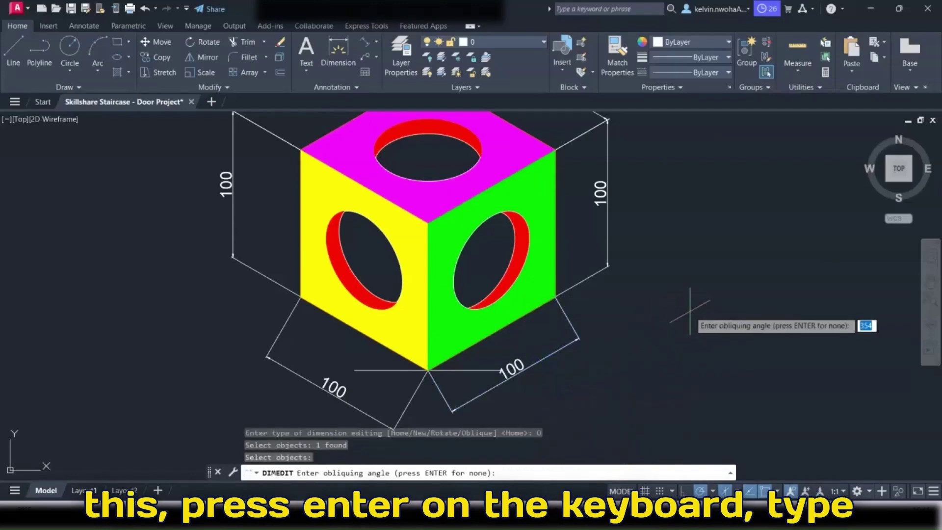
pyautogui.write('270')
pyautogui.press('Return')
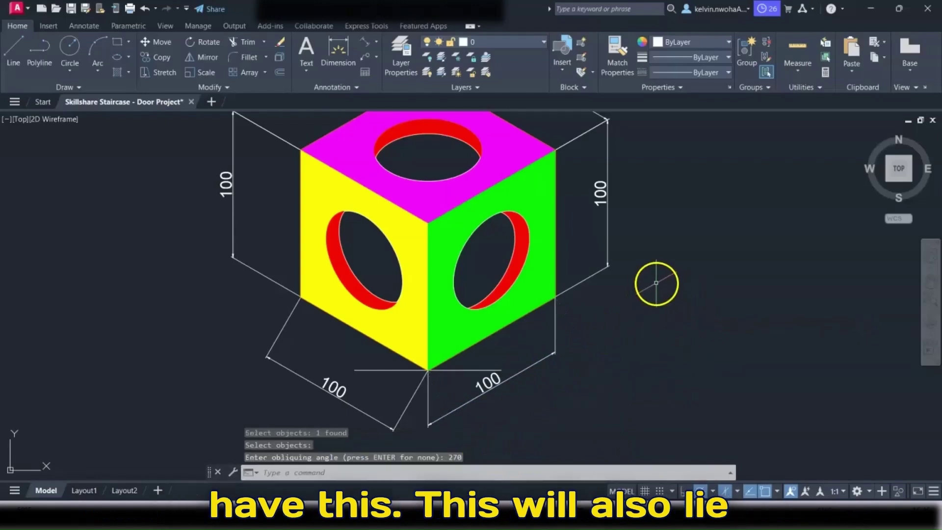
# - Apply a 270-degree oblique angle with DIMEDIT to the dimension along the yellow face's lower edge
pyautogui.moveTo(321, 391); pyautogui.dragTo(317, 345, button='middle')
pyautogui.click(319, 342)
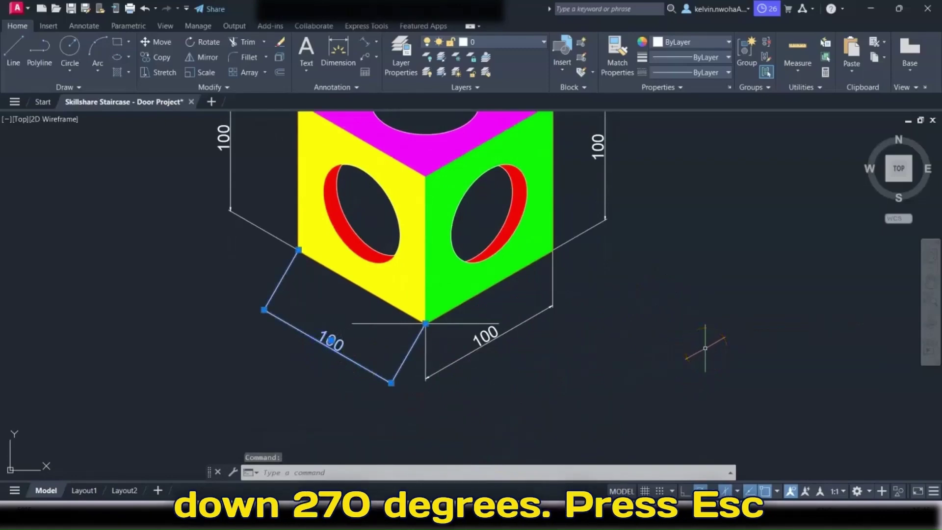
pyautogui.press('Escape')
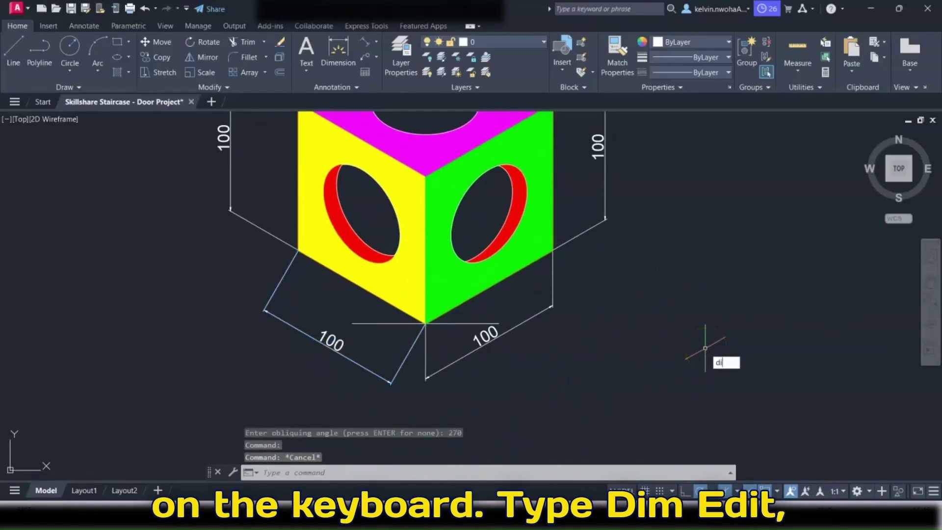
pyautogui.press('Return')
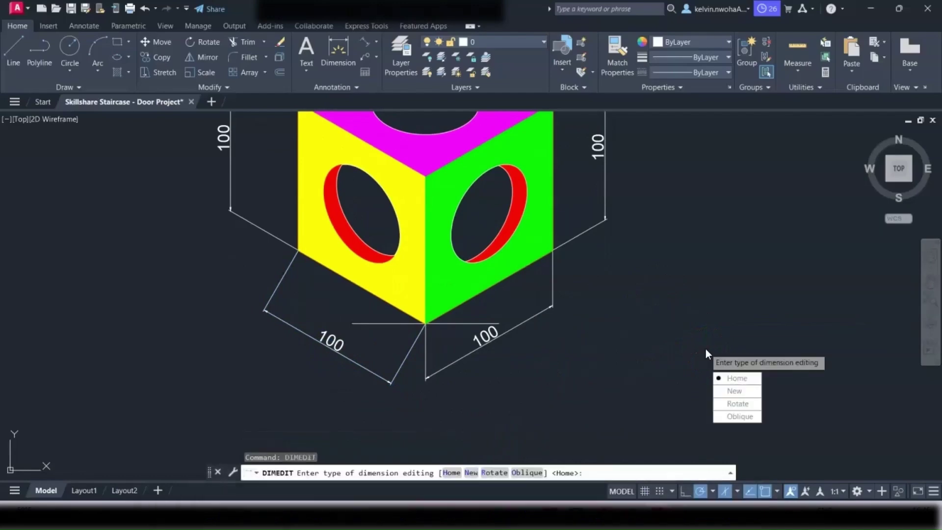
pyautogui.click(740, 415)
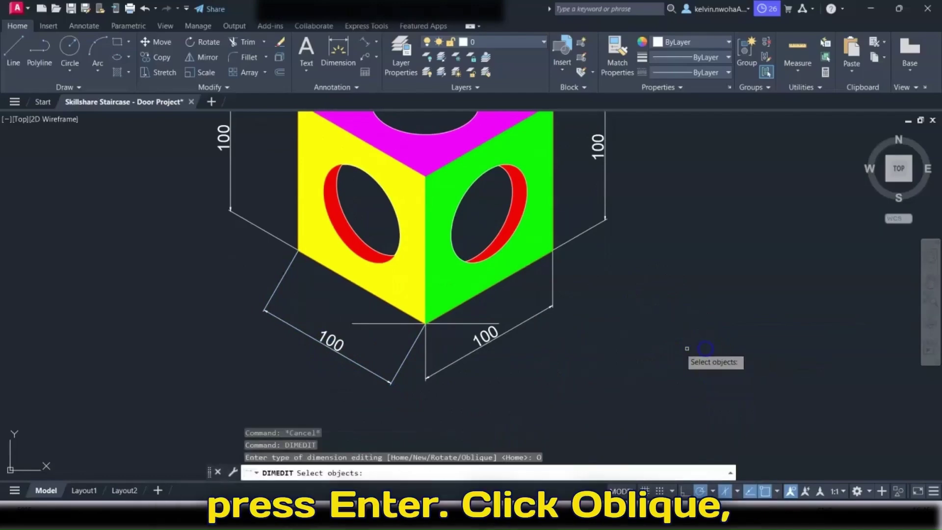
pyautogui.click(333, 341)
pyautogui.press('Return')
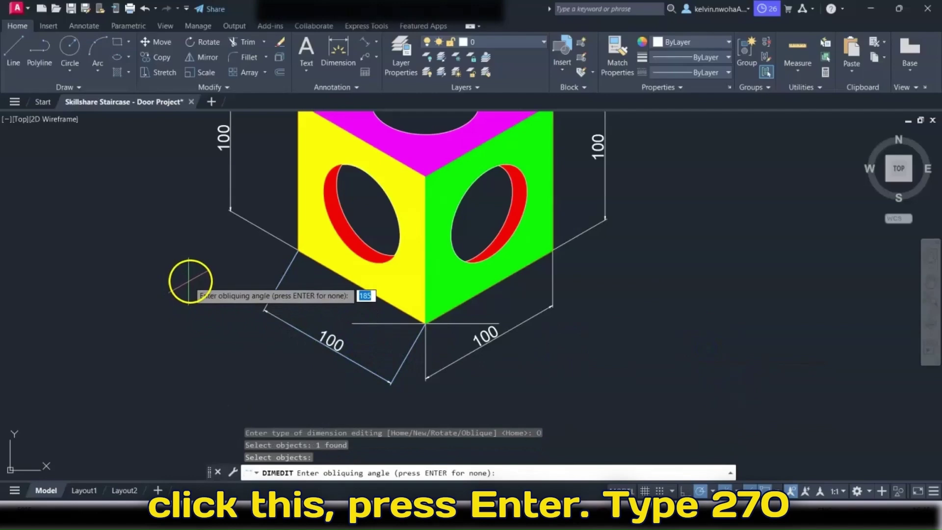
pyautogui.press('Return')
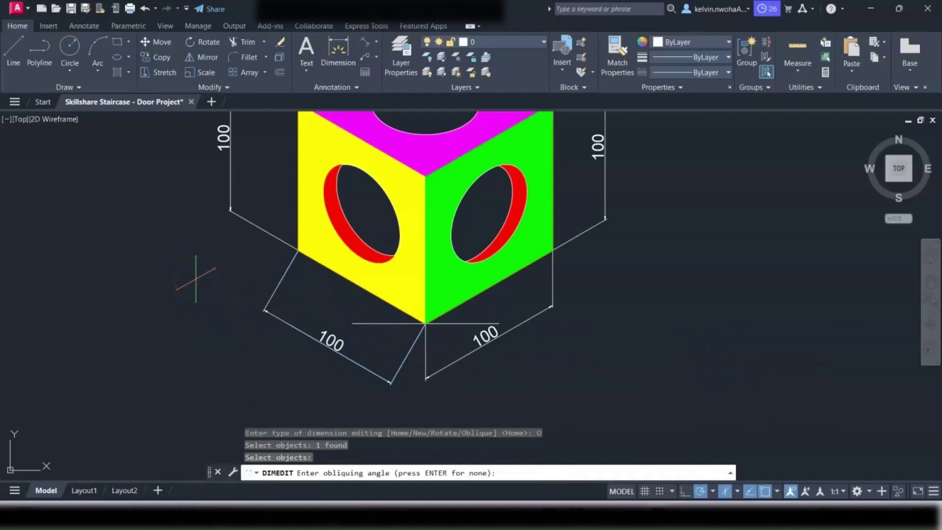
# - Stretch the lower-right dimension's line downward so its lower end meets the arrow tip of the lower-left dimension
pyautogui.scroll(3, 425, 391)
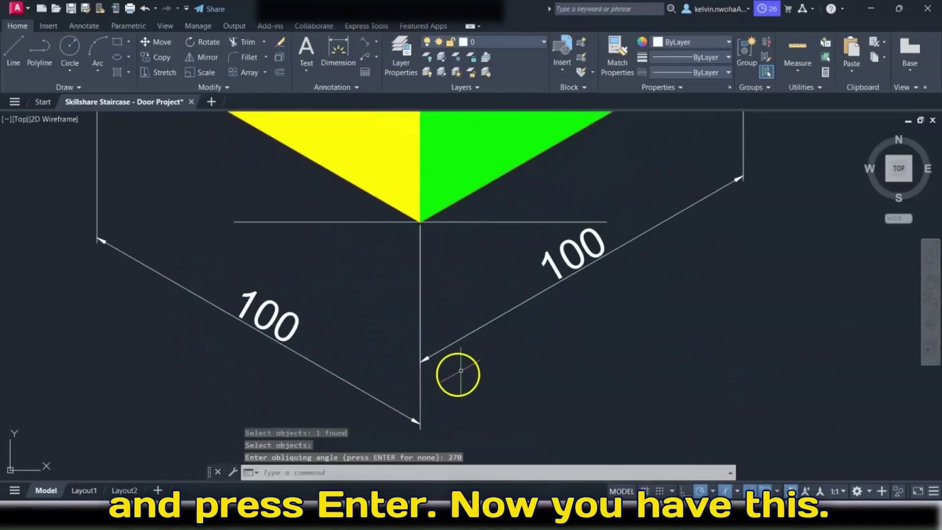
pyautogui.click(452, 344)
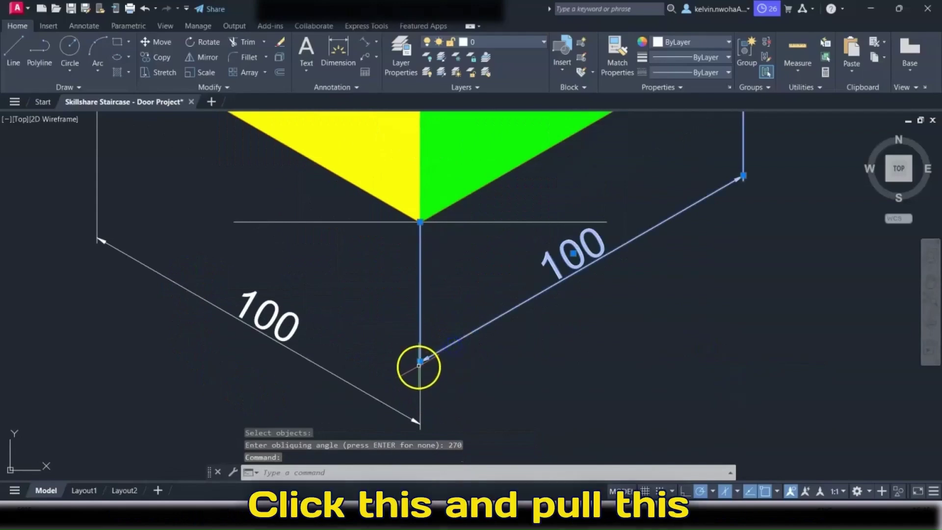
pyautogui.click(420, 362)
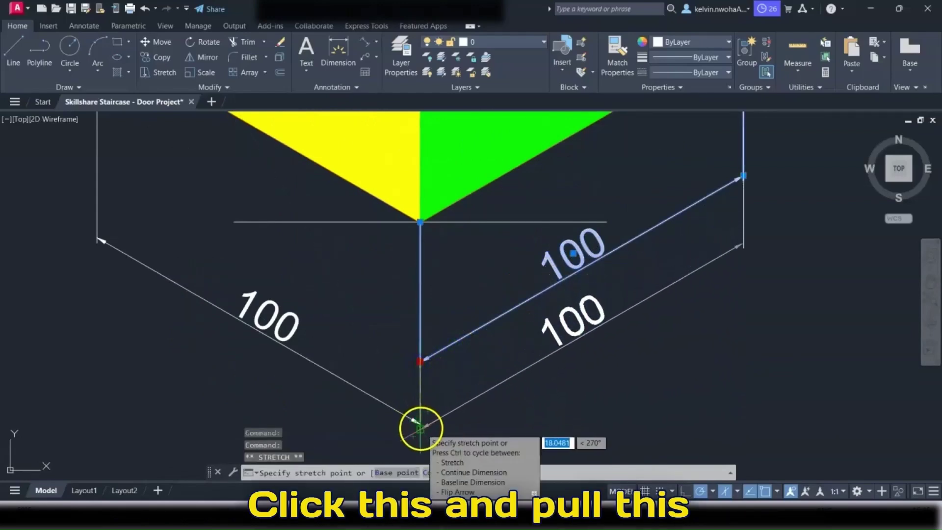
pyautogui.scroll(4, 419, 425)
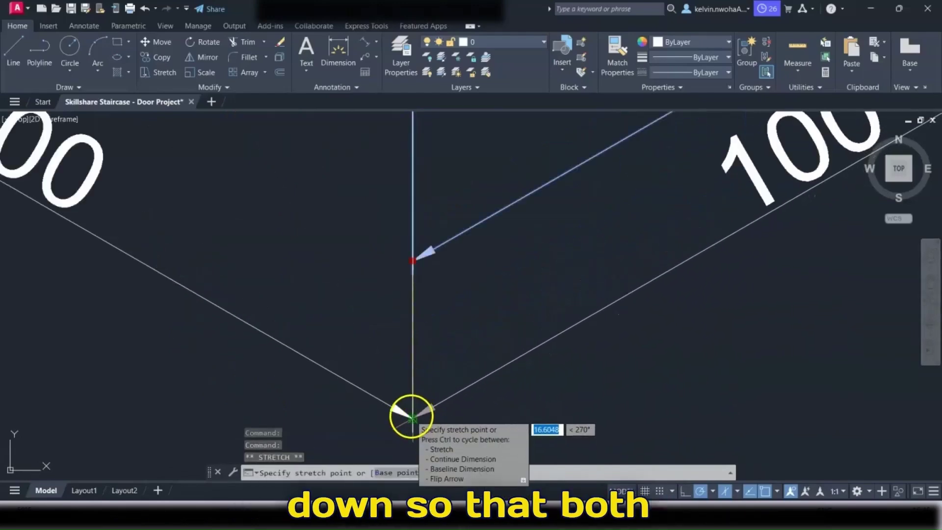
pyautogui.click(413, 418)
pyautogui.scroll(-6, 417, 346)
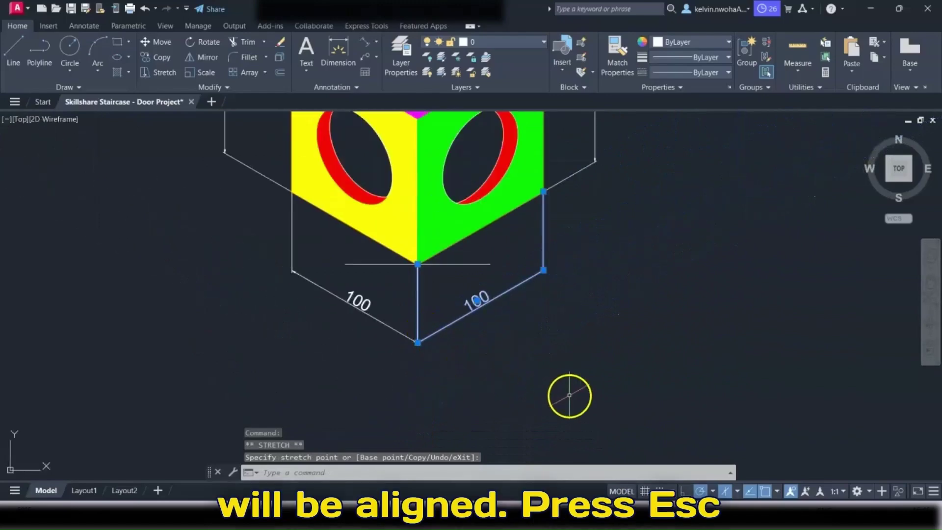
pyautogui.press('Escape')
# - Change the color of all six edge dimensions around the cube to grey 147,149,152
pyautogui.scroll(-3, 515, 370)
pyautogui.scroll(3, 515, 361)
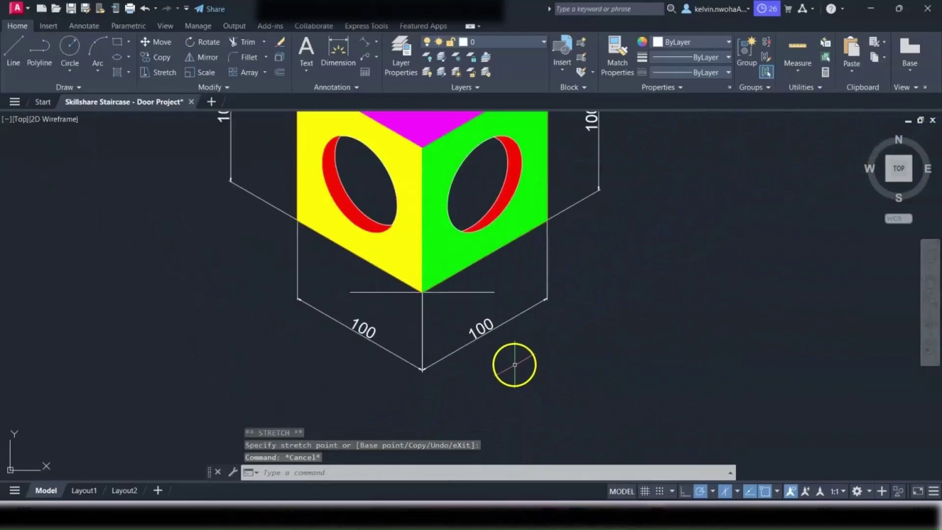
pyautogui.scroll(-3, 512, 365)
pyautogui.click(583, 291)
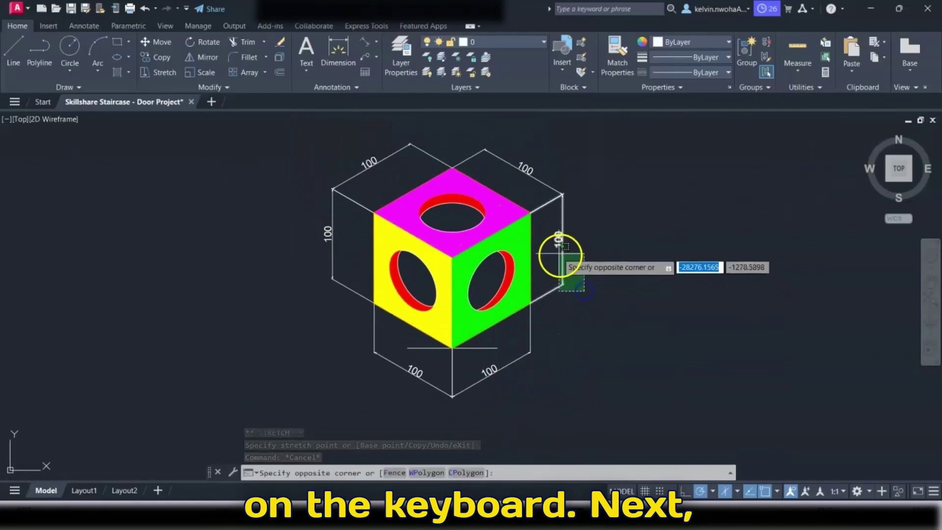
pyautogui.click(556, 245)
pyautogui.click(510, 147)
pyautogui.click(457, 156)
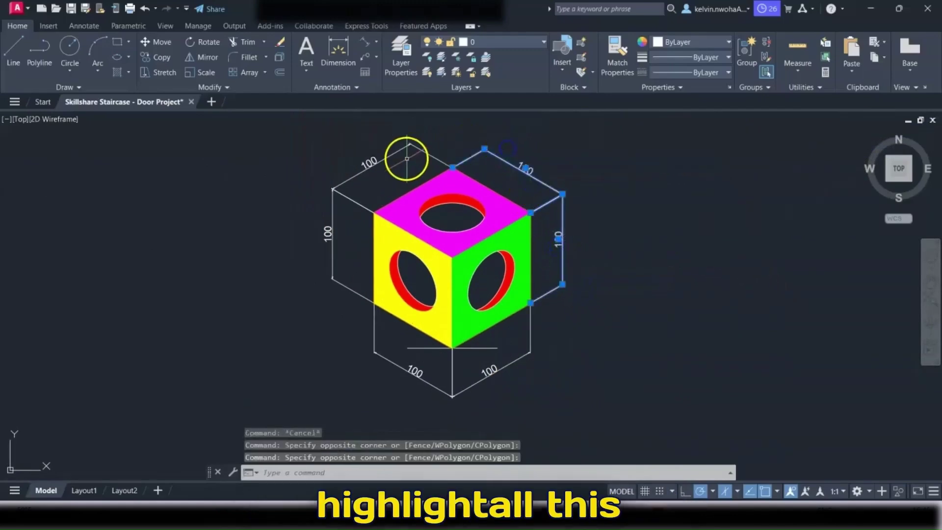
pyautogui.click(373, 140)
pyautogui.click(367, 148)
pyautogui.click(337, 237)
pyautogui.click(312, 217)
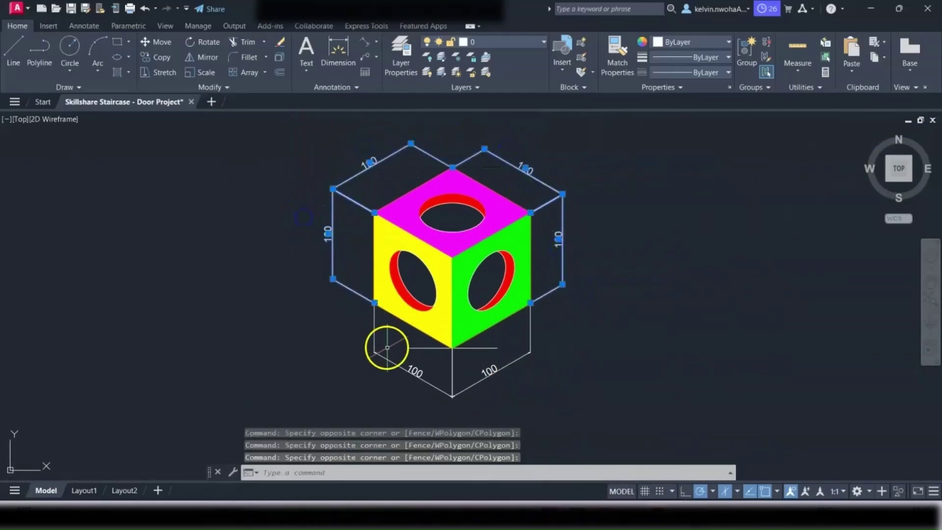
pyautogui.click(386, 342)
pyautogui.click(356, 332)
pyautogui.click(472, 385)
pyautogui.click(493, 387)
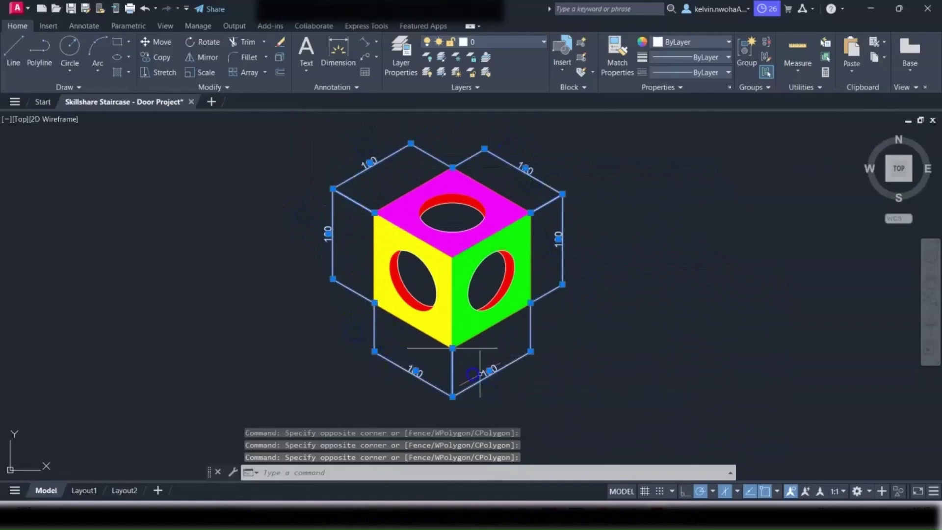
pyautogui.click(685, 42)
pyautogui.click(657, 110)
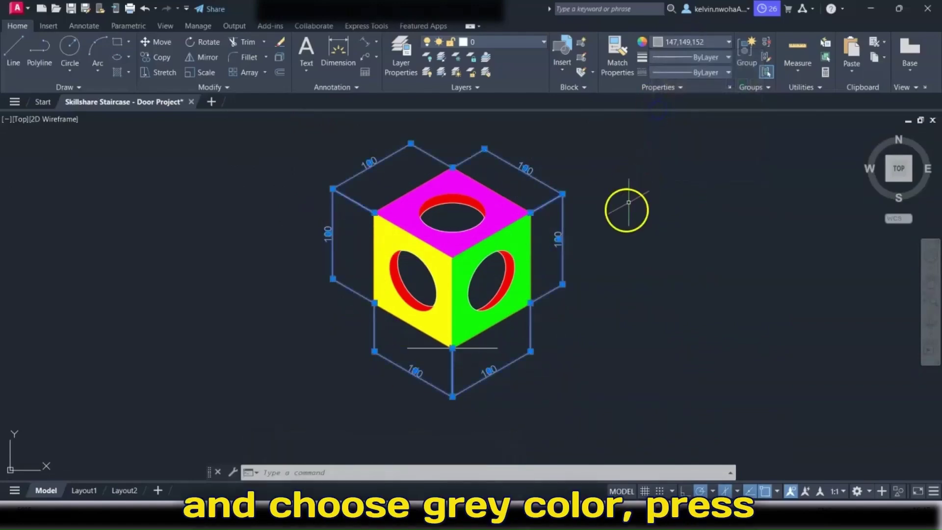
pyautogui.press('Escape')
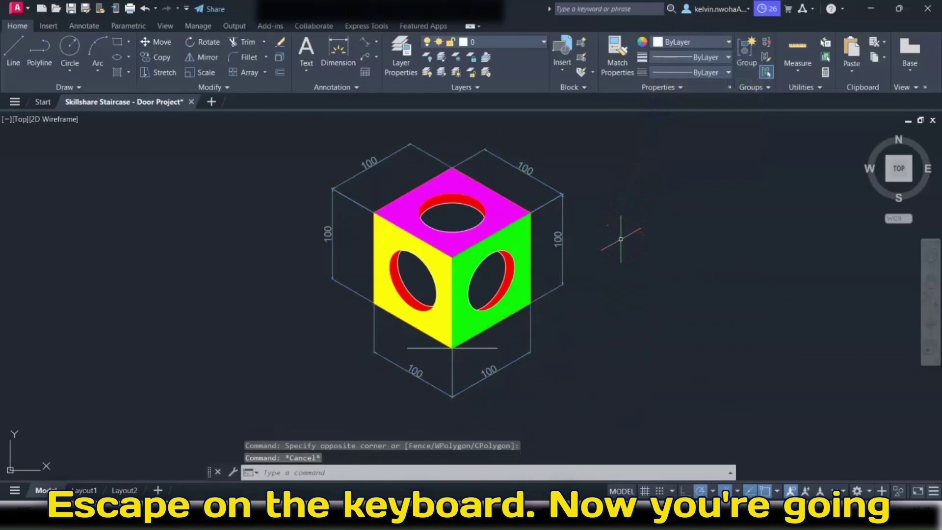
# - Recolor the horizontal reference line at the cube's lowest corner to dark grey
pyautogui.scroll(2, 496, 273)
pyautogui.scroll(2, 496, 279)
pyautogui.moveTo(496, 279); pyautogui.dragTo(521, 293, button='middle')
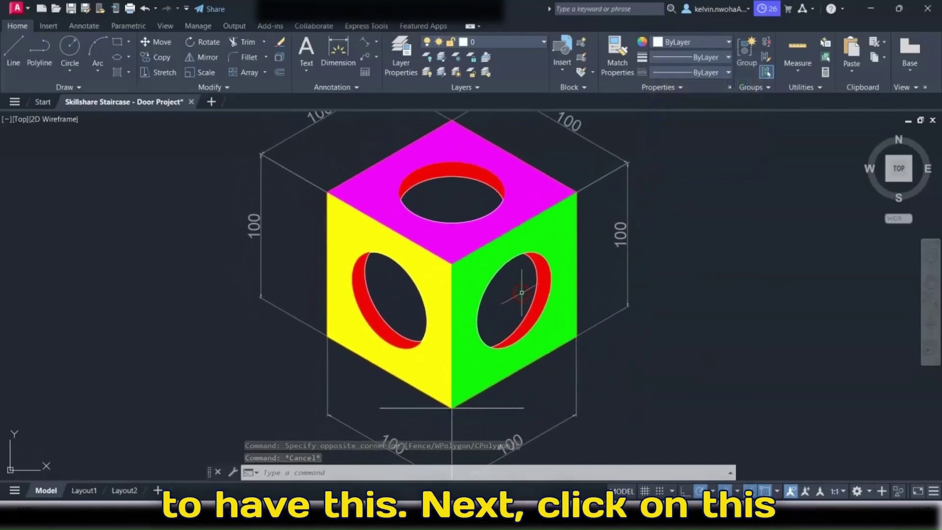
pyautogui.scroll(-2, 521, 292)
pyautogui.click(519, 365)
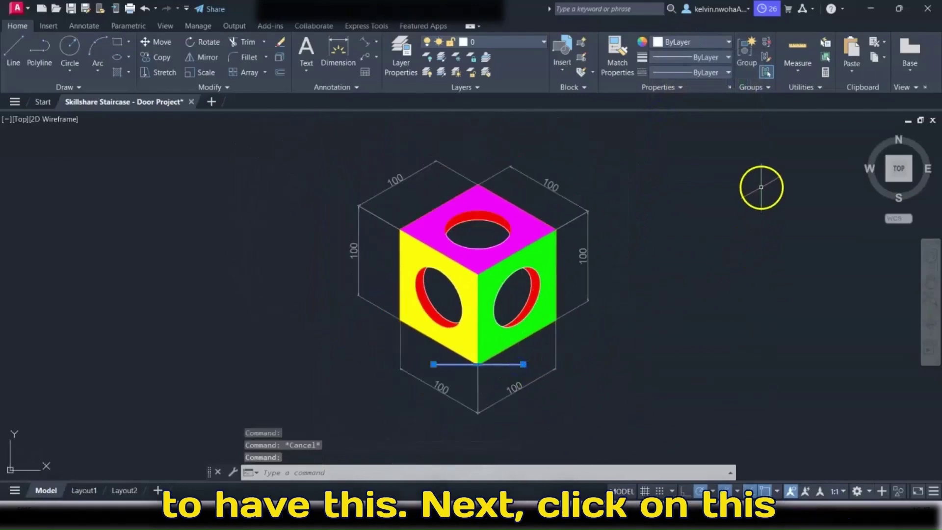
pyautogui.click(688, 42)
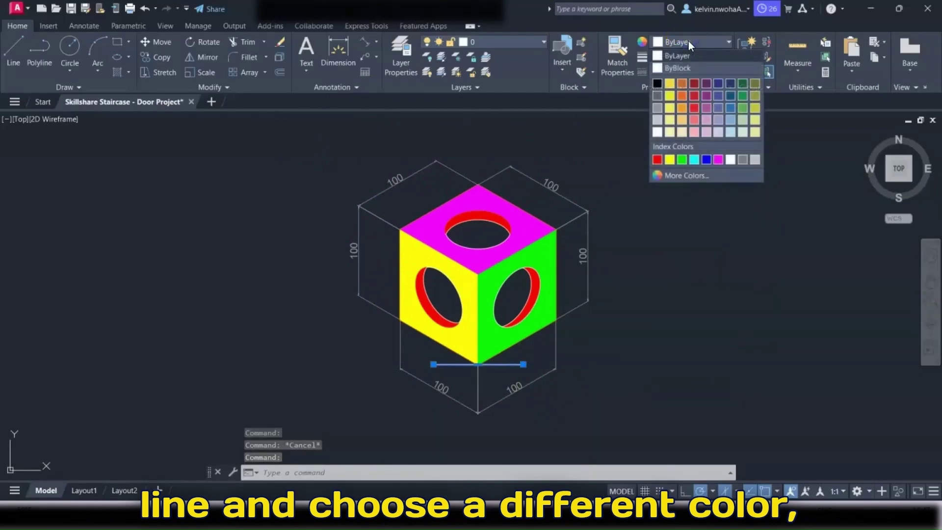
pyautogui.click(657, 95)
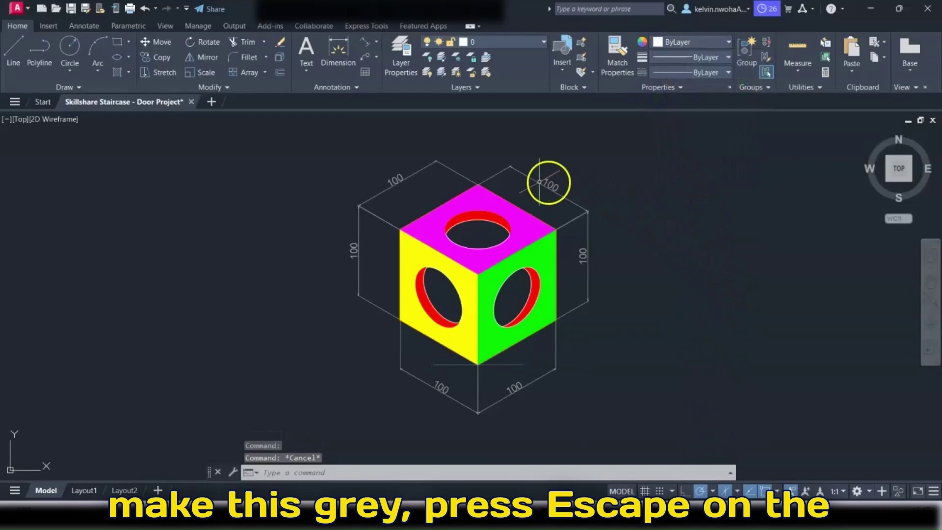
# - Draw a line from the cube's lowest corner at 150 degrees along the yellow face's lower edge, extending well beyond the vertical dimension
pyautogui.scroll(2, 474, 291)
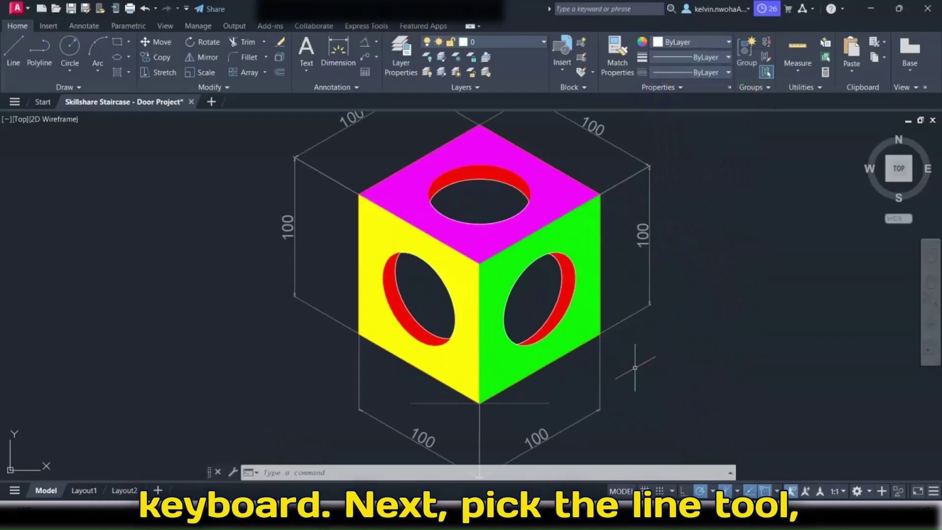
pyautogui.click(11, 52)
pyautogui.click(479, 403)
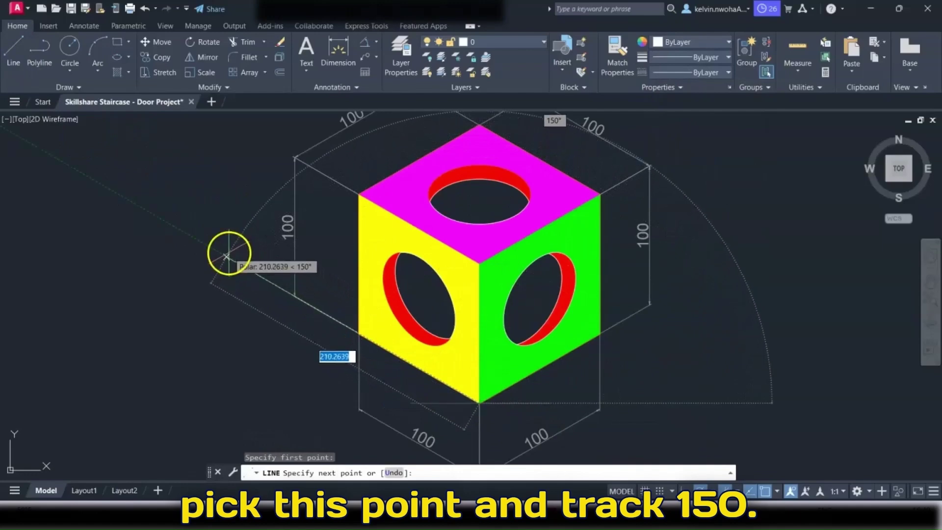
pyautogui.click(217, 251)
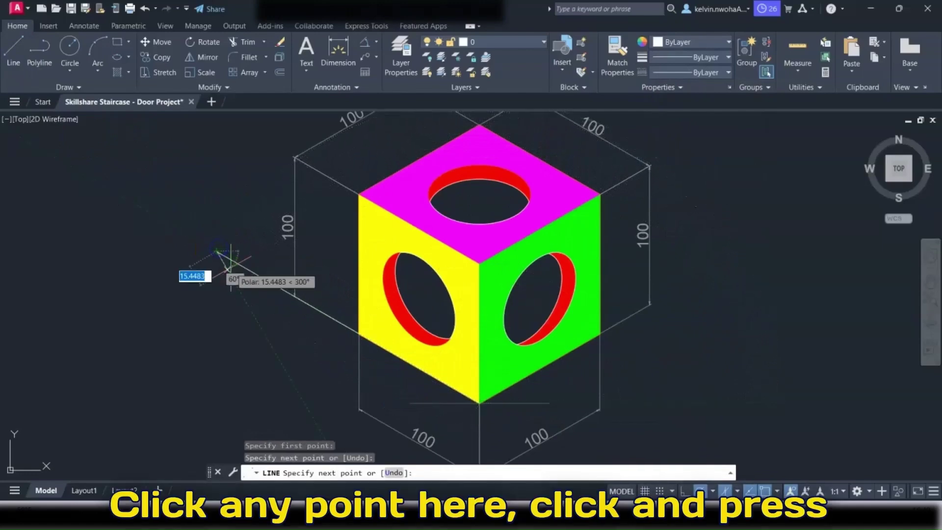
pyautogui.press('Return')
# - Draw a matching line from the cube's lowest corner along the green face's lower edge, extending well beyond the vertical dimension
pyautogui.click(12, 51)
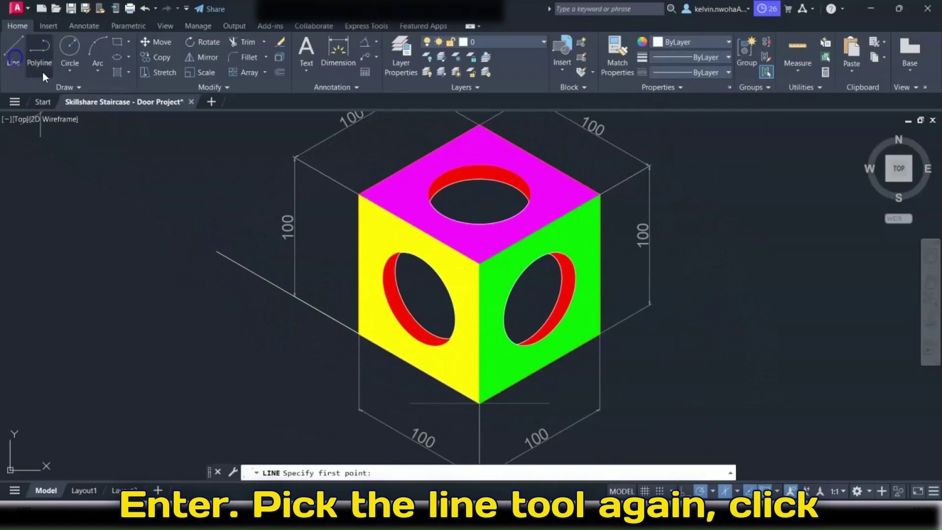
pyautogui.click(479, 403)
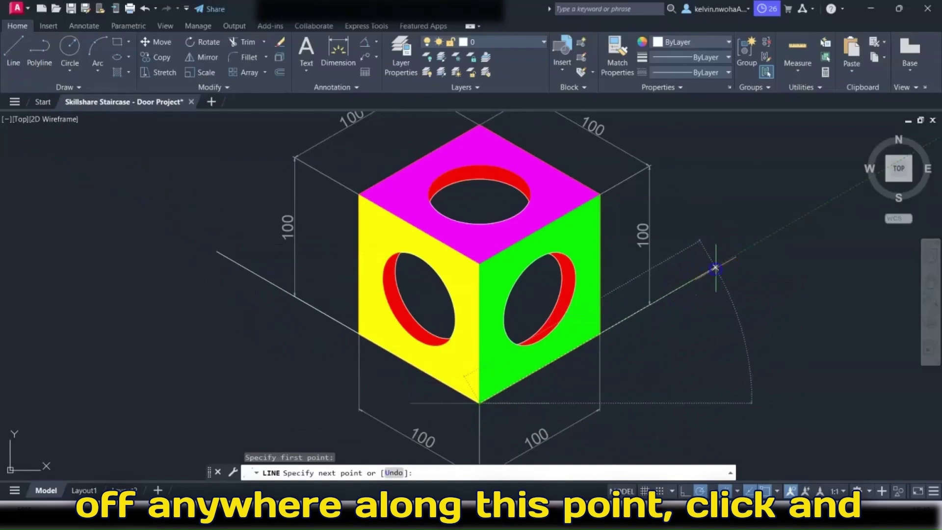
pyautogui.click(715, 268)
pyautogui.press('Return')
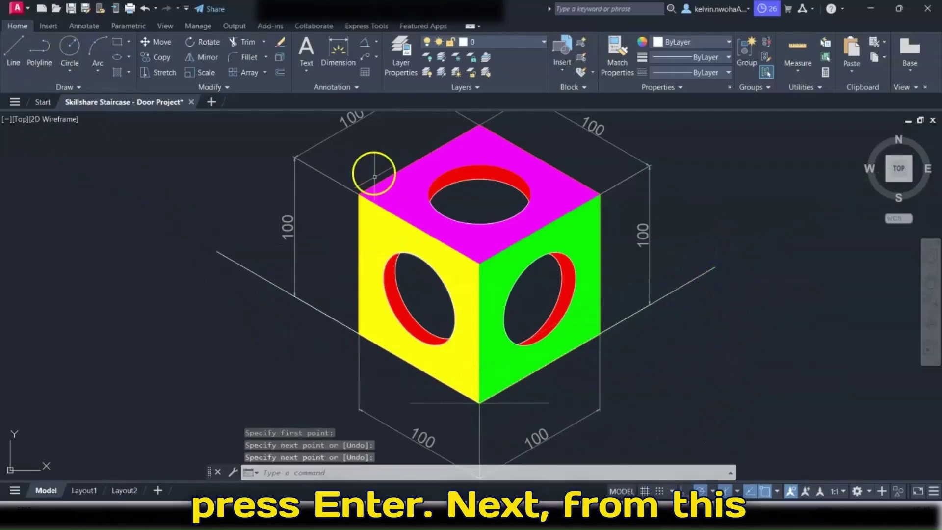
# - Add an angular dimension between the 150-degree line and the horizontal reference line, placing its arc below the yellow face
pyautogui.click(375, 43)
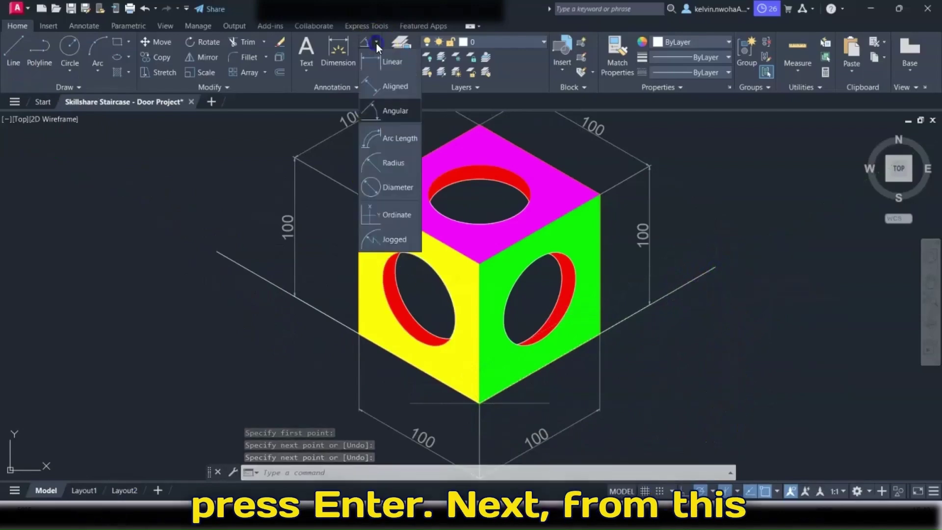
pyautogui.click(375, 112)
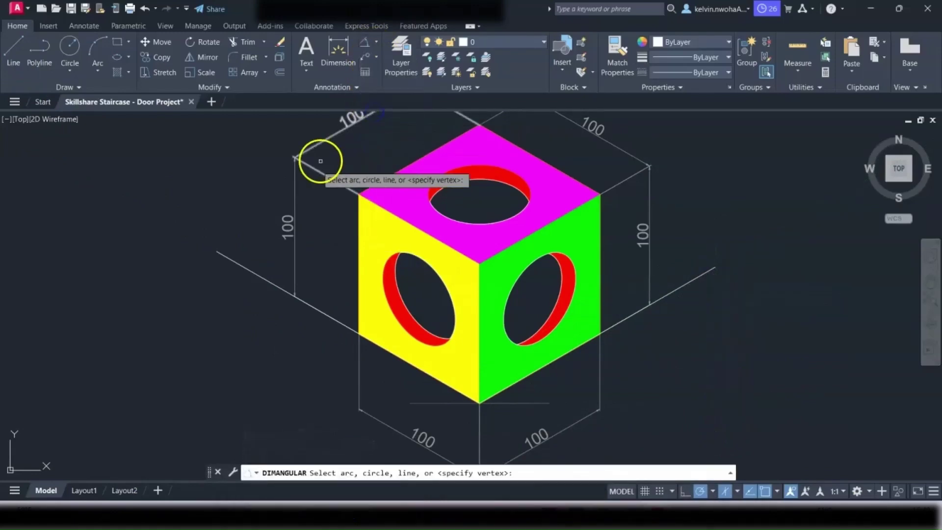
pyautogui.click(226, 256)
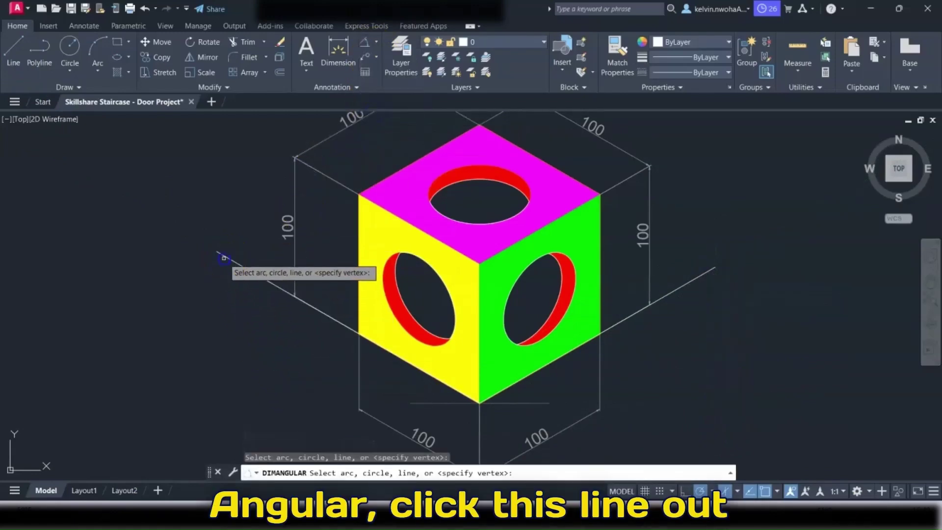
pyautogui.click(224, 258)
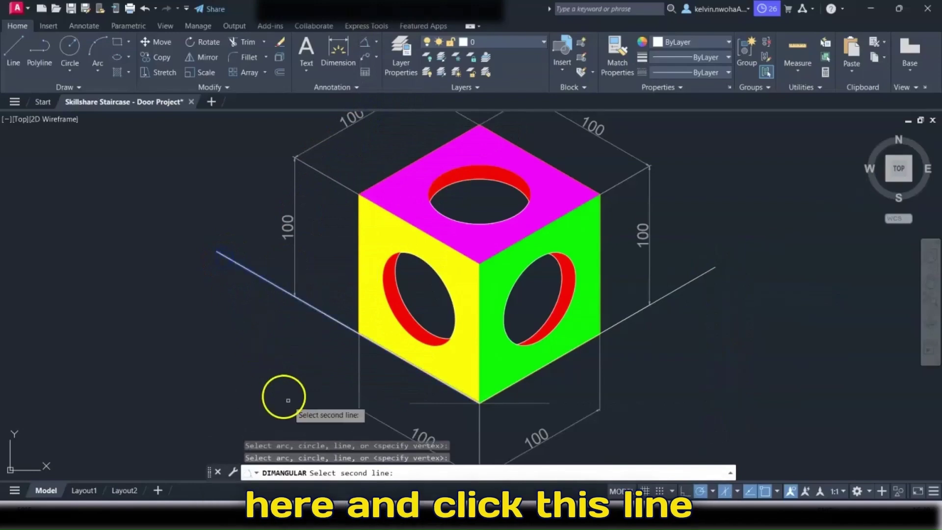
pyautogui.click(437, 403)
pyautogui.scroll(5, 416, 389)
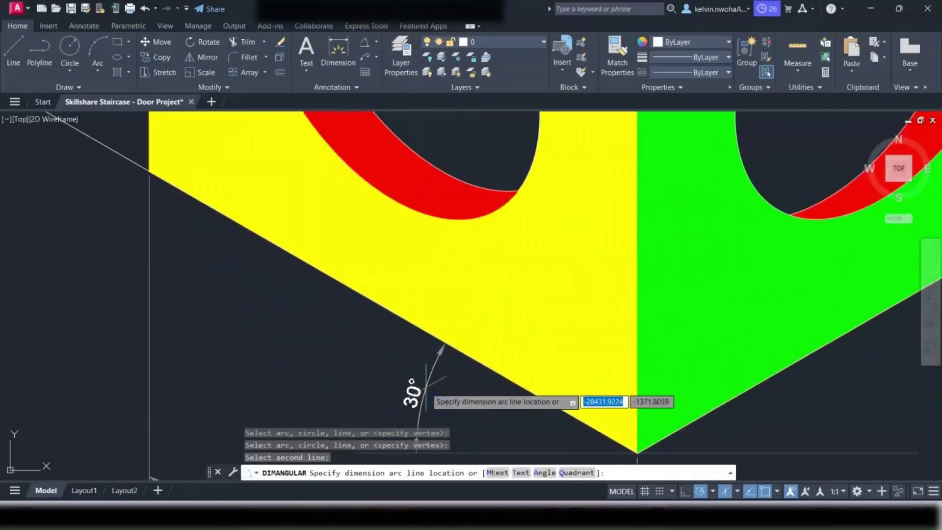
pyautogui.scroll(-3, 410, 383)
pyautogui.moveTo(393, 362); pyautogui.dragTo(391, 319, button='middle')
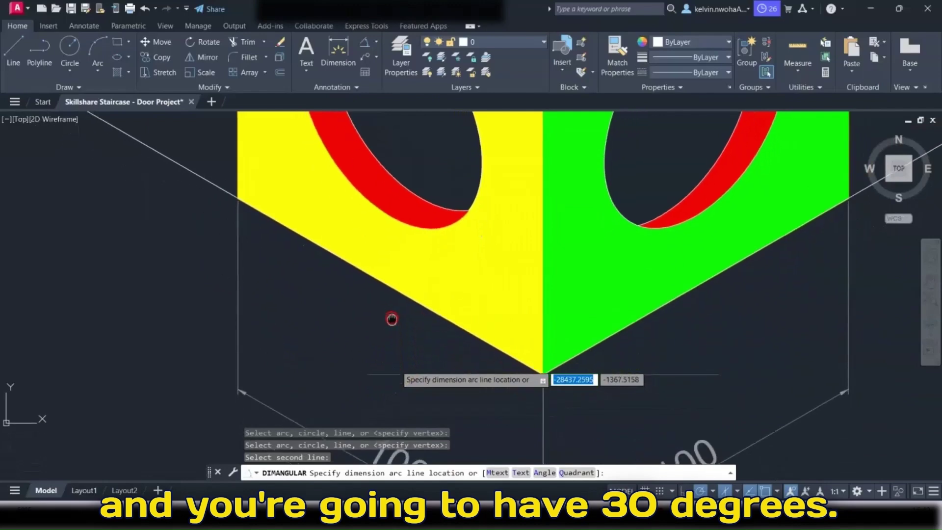
pyautogui.click(391, 331)
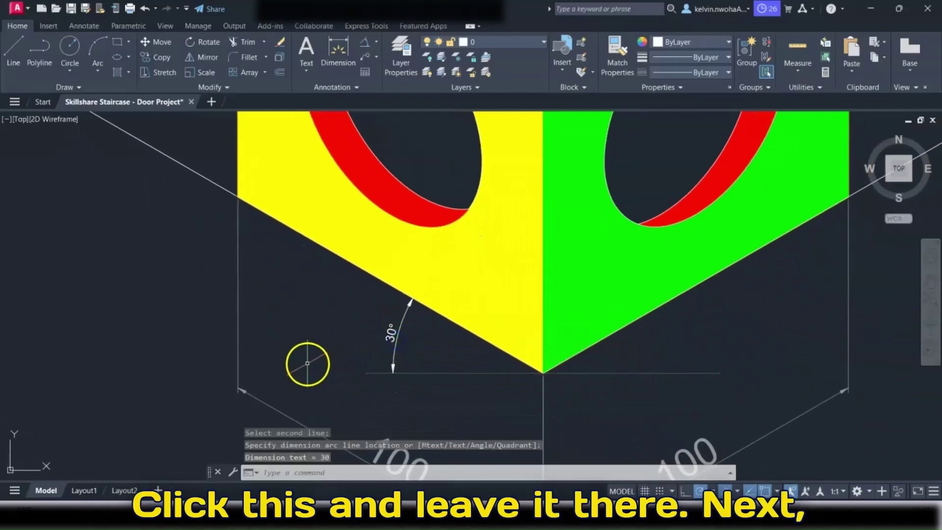
pyautogui.scroll(-4, 307, 364)
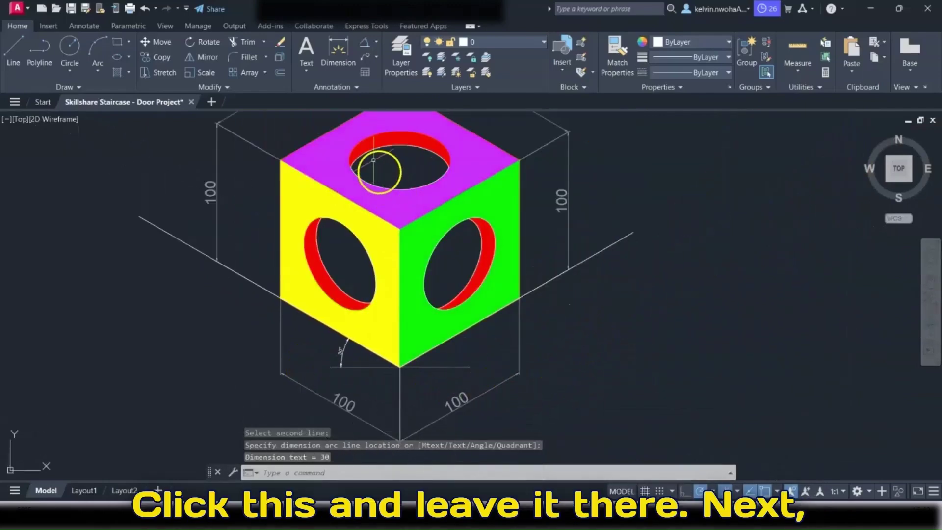
# - Add an angular dimension between the line along the green face's lower edge and the horizontal reference line, placing its arc below that face
pyautogui.click(366, 46)
pyautogui.scroll(2, 601, 272)
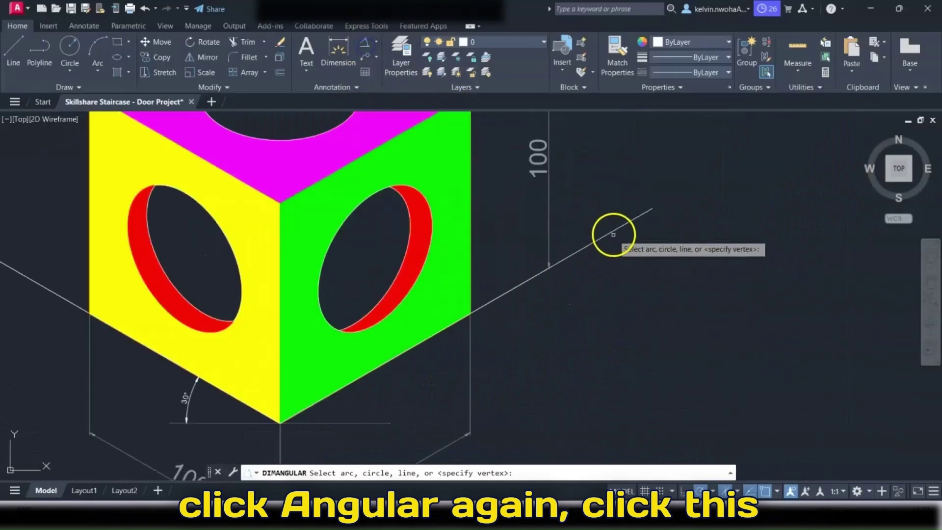
pyautogui.click(616, 230)
pyautogui.scroll(-3, 551, 315)
pyautogui.scroll(5, 509, 301)
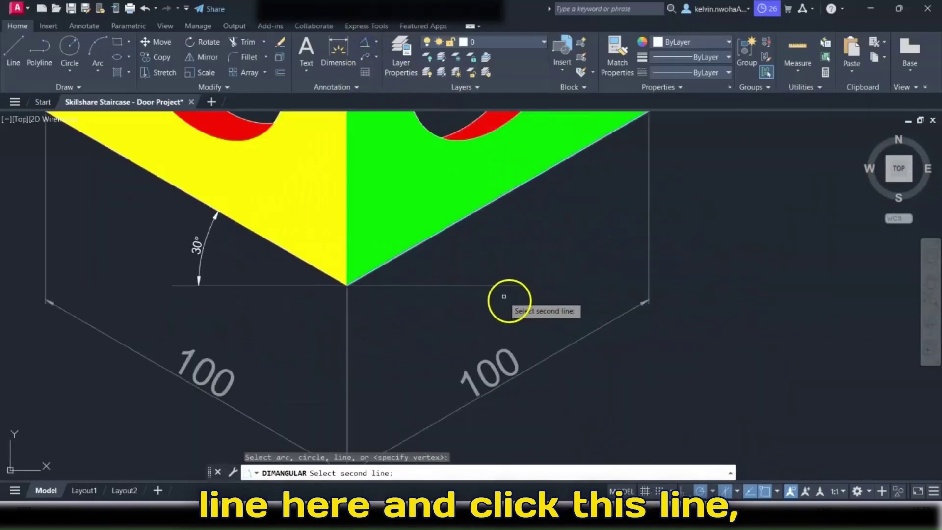
pyautogui.click(480, 285)
pyautogui.click(496, 261)
pyautogui.scroll(-3, 562, 295)
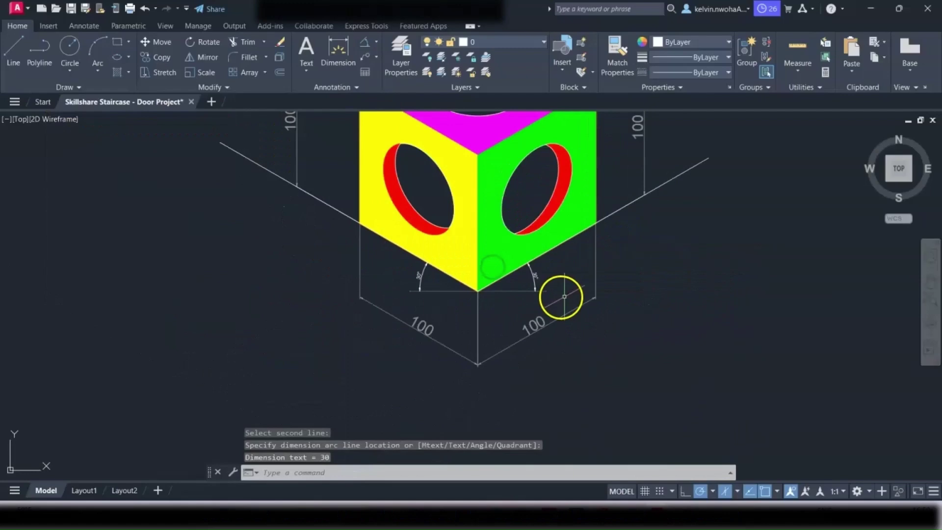
pyautogui.scroll(2, 557, 315)
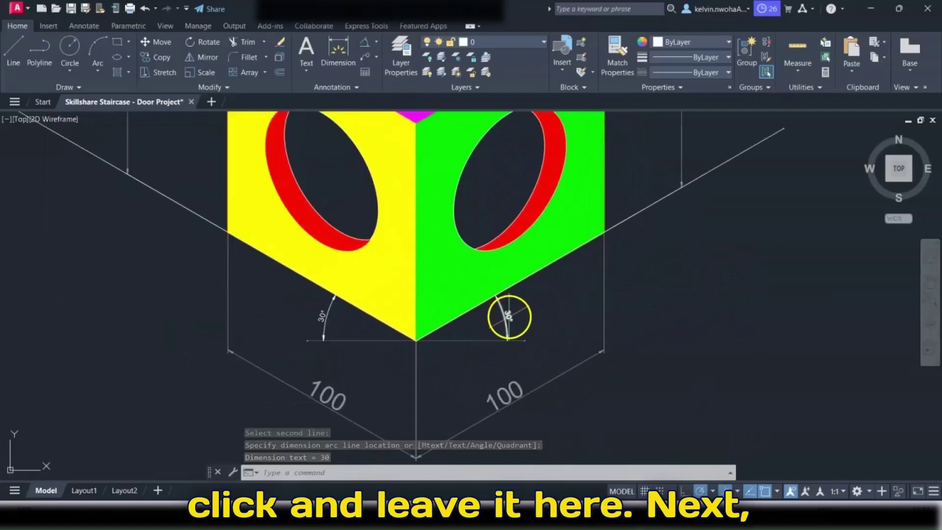
# - Set the text height of both angular dimensions to 5 in their properties
pyautogui.click(508, 318)
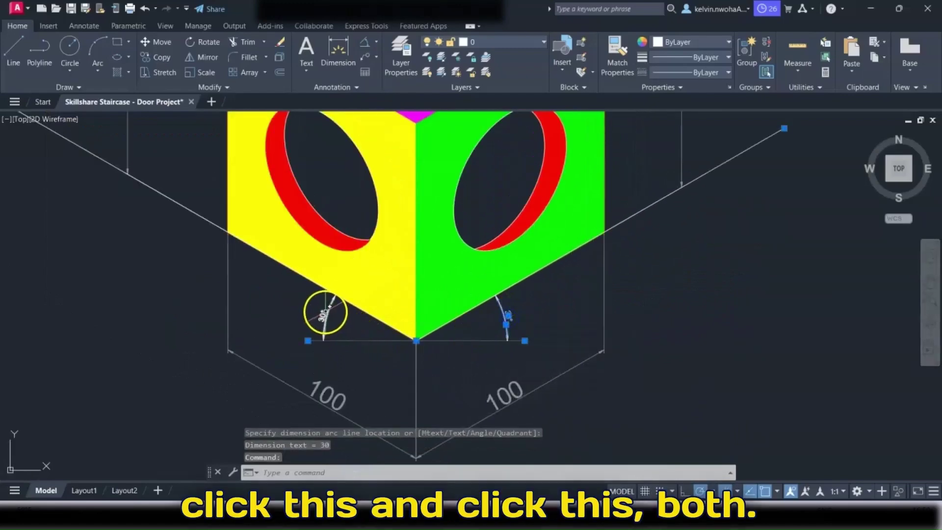
pyautogui.click(324, 322)
pyautogui.click(291, 323)
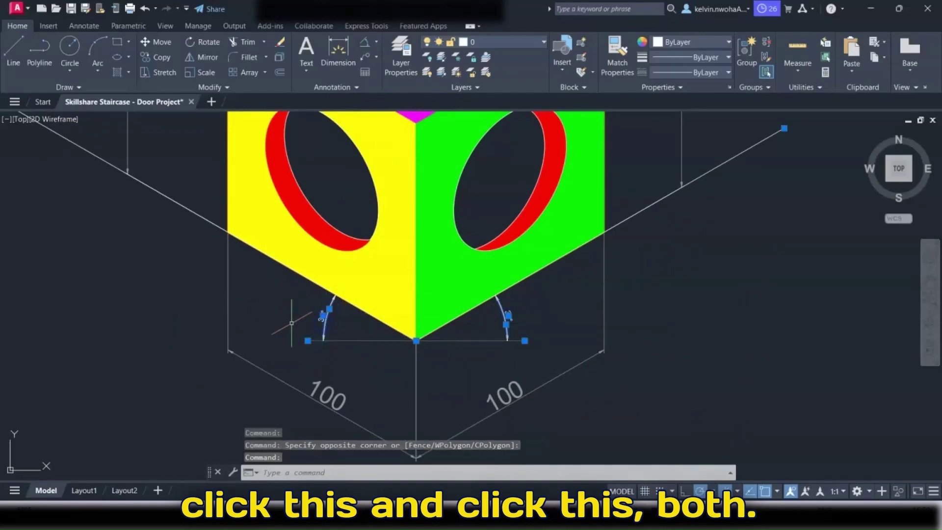
pyautogui.write('prop')
pyautogui.press('Return')
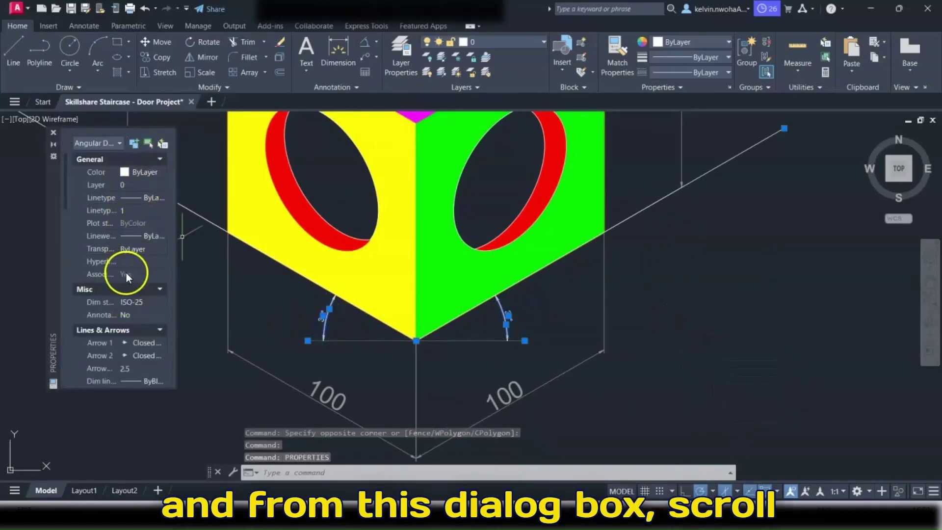
pyautogui.scroll(-10, 129, 257)
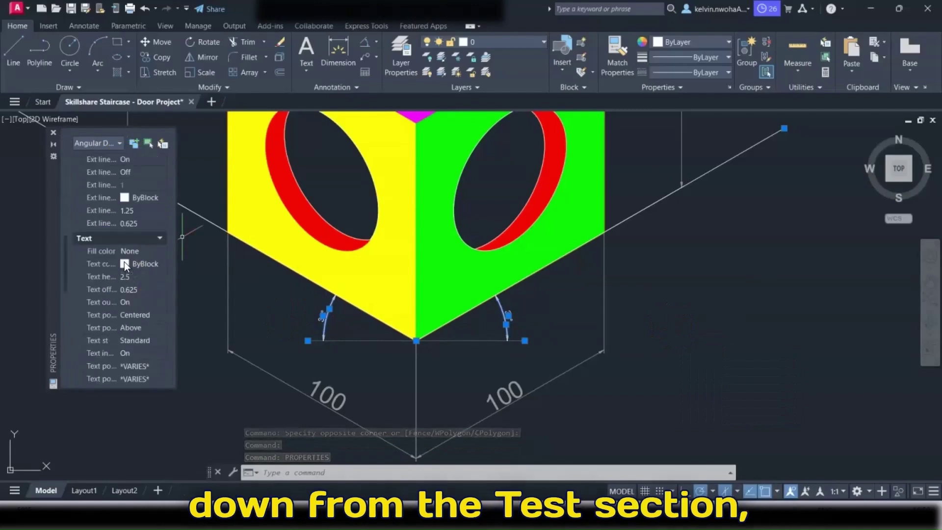
pyautogui.scroll(-3, 125, 310)
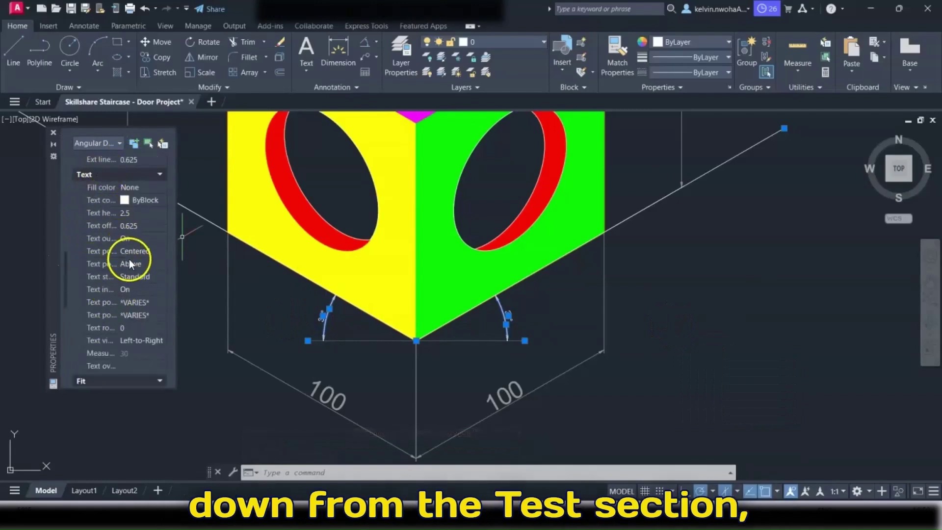
pyautogui.click(131, 215)
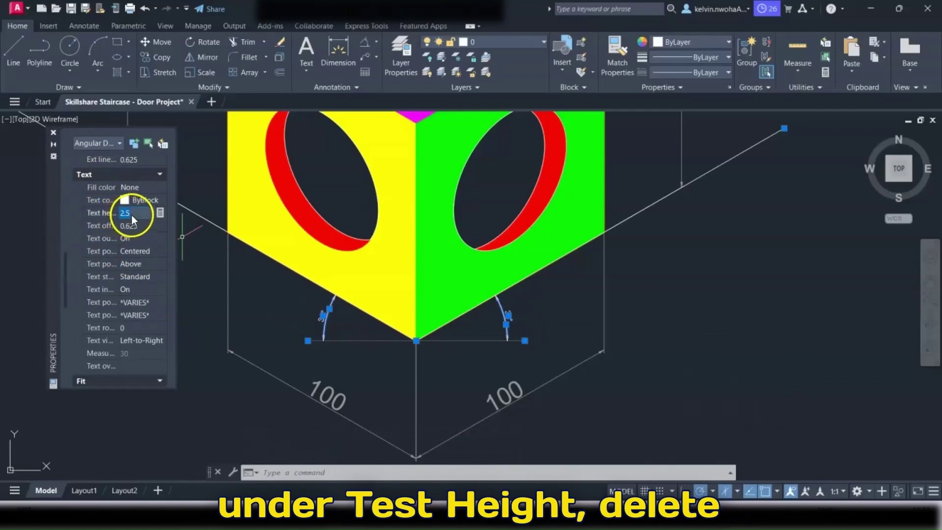
pyautogui.press('BackSpace')
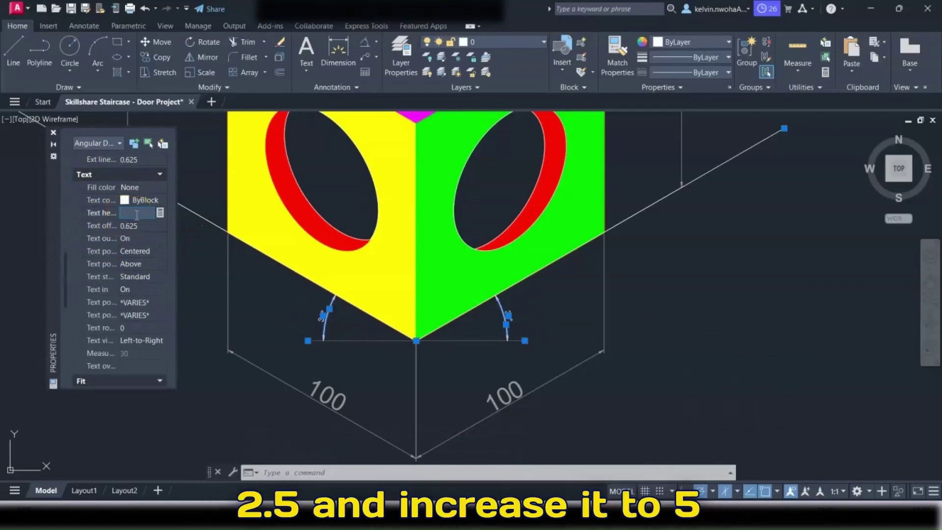
pyautogui.write('5')
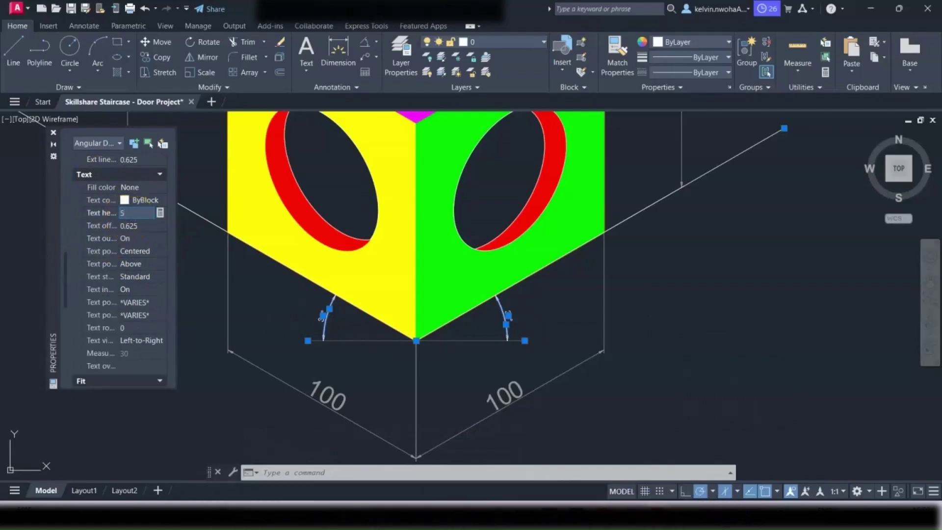
pyautogui.press('Return')
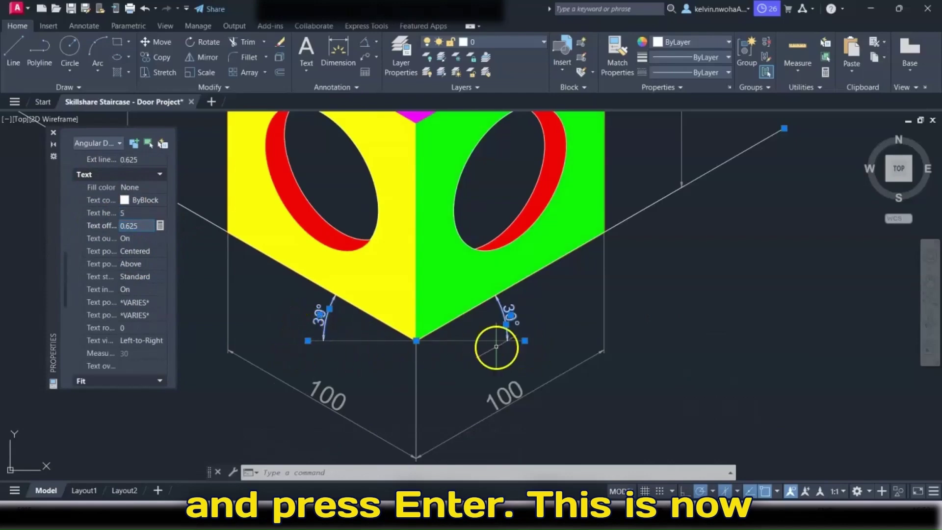
pyautogui.click(53, 134)
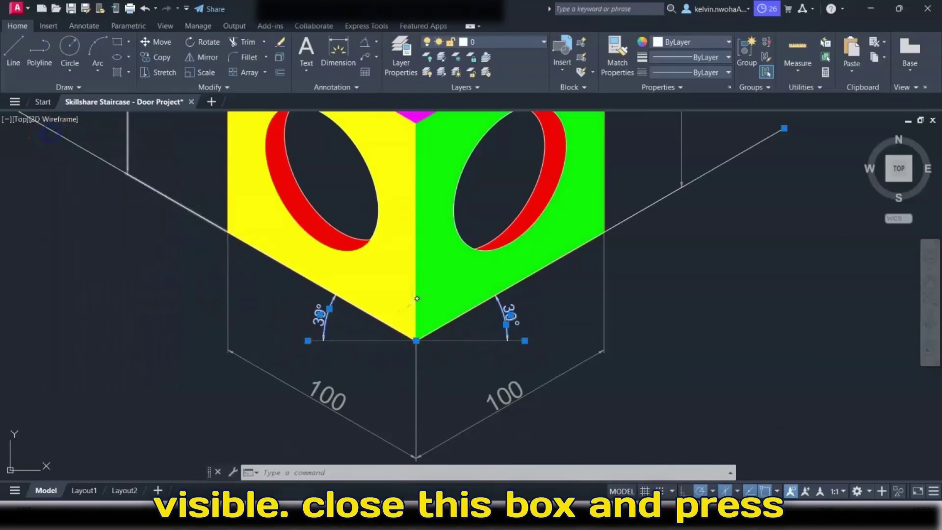
pyautogui.press('Escape')
# - Change the color of both angular dimensions at the cube's lowest corner to grey
pyautogui.scroll(-5, 719, 375)
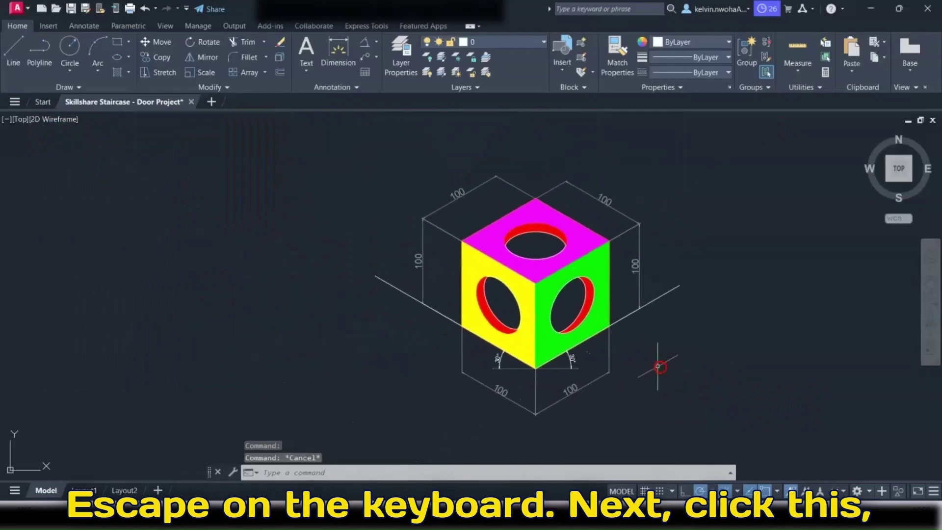
pyautogui.scroll(5, 638, 358)
pyautogui.click(532, 337)
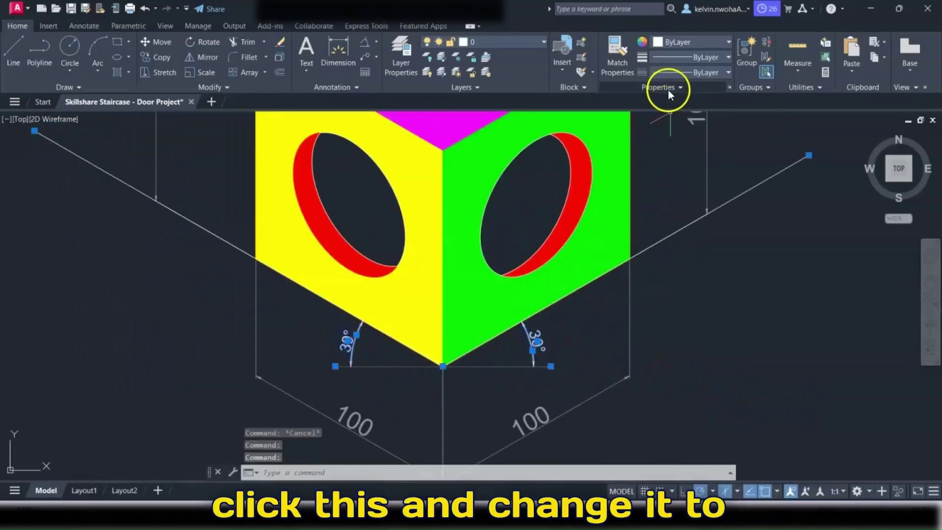
pyautogui.click(691, 43)
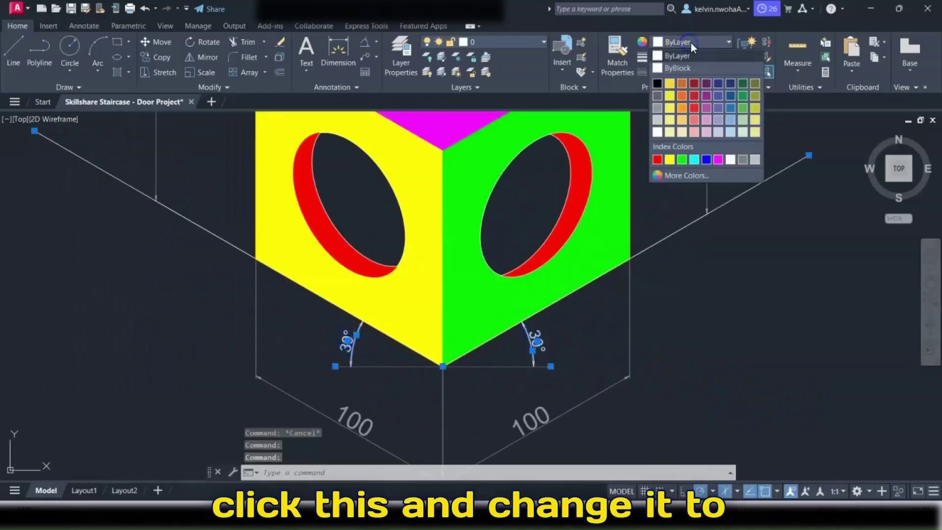
pyautogui.click(658, 107)
pyautogui.press('Escape')
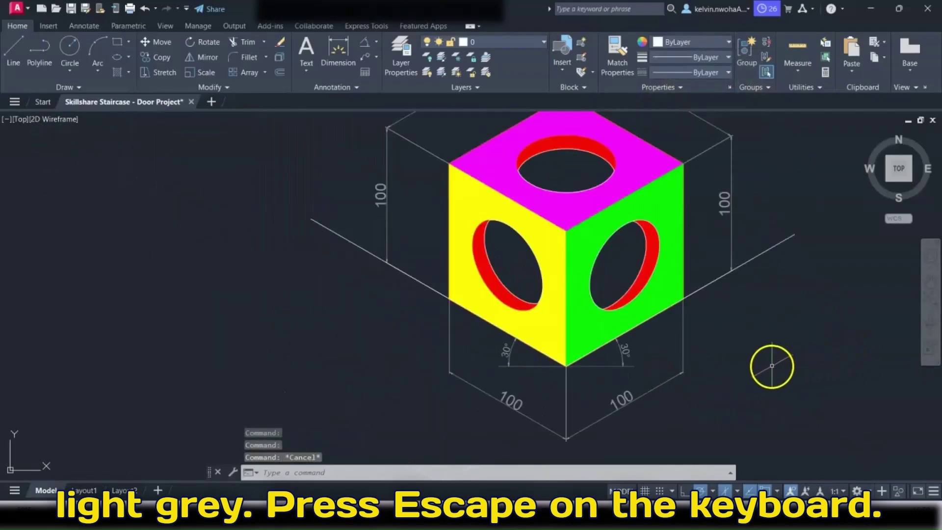
# - Delete the two slanted construction lines that extend from the cube's lowest corner past both sides of the cube
pyautogui.scroll(-5, 771, 366)
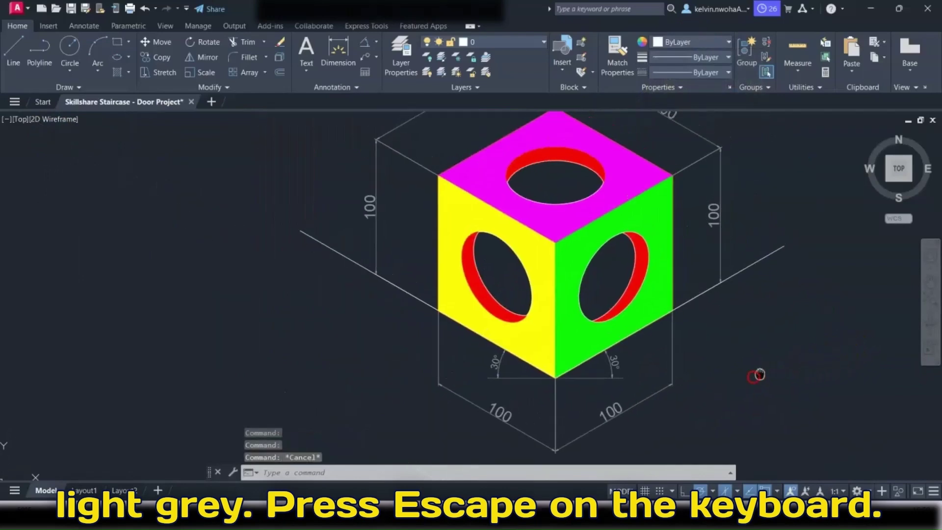
pyautogui.write('zoo')
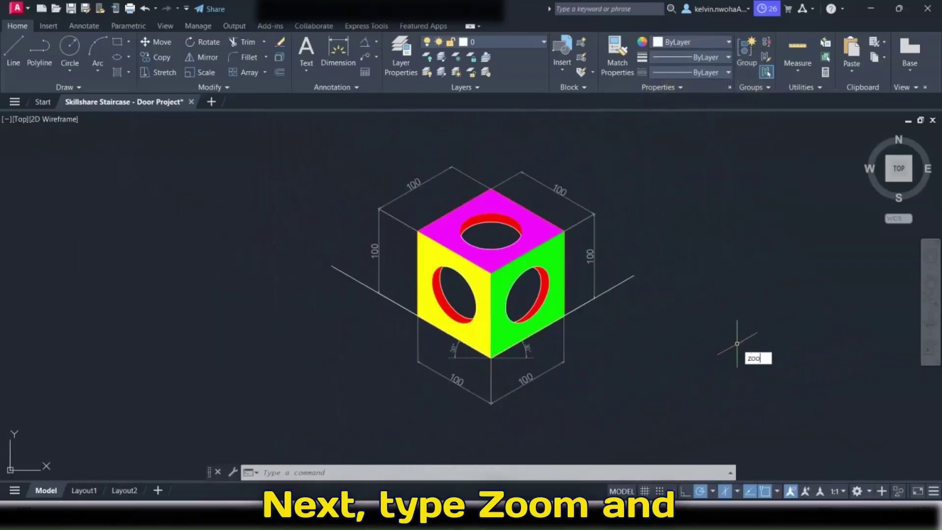
pyautogui.press('Return')
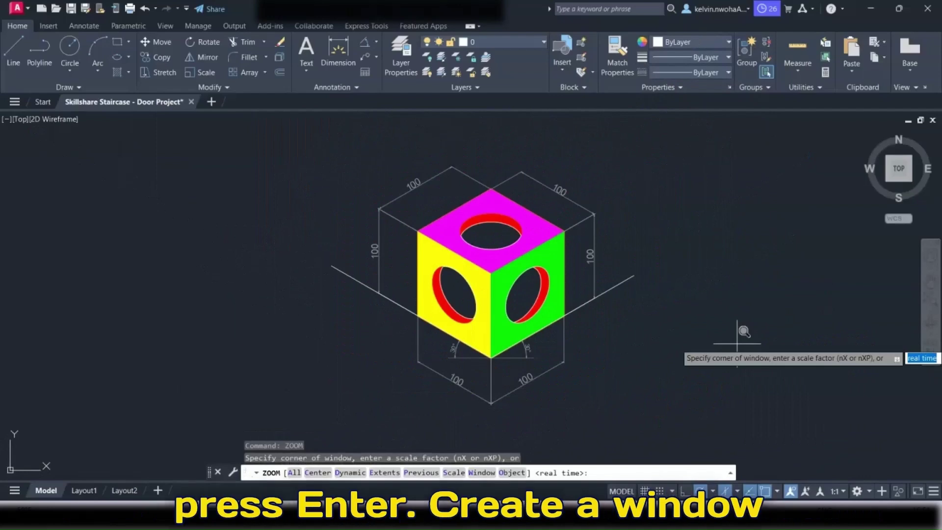
pyautogui.click(285, 132)
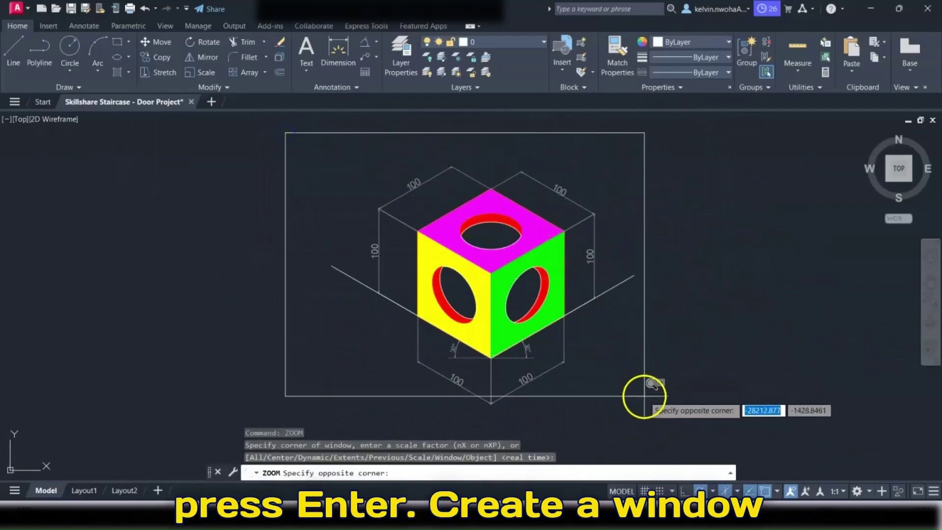
pyautogui.click(671, 430)
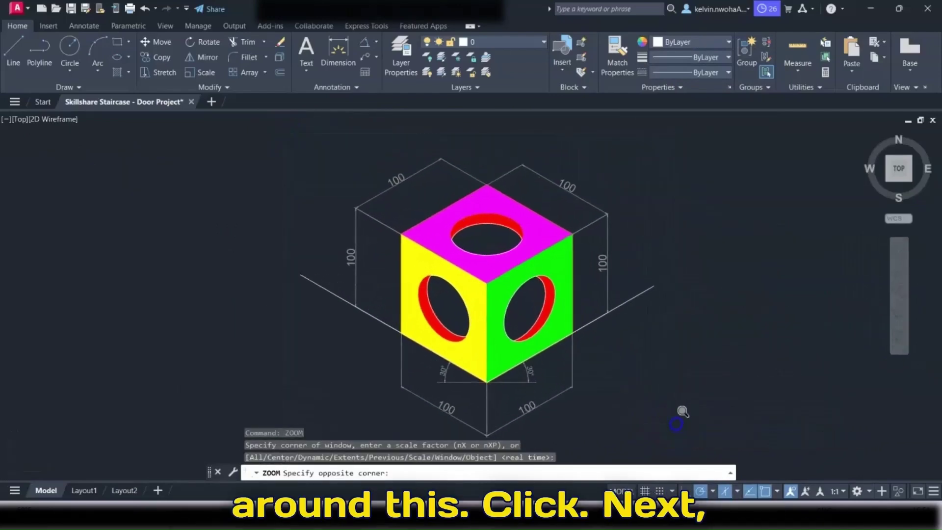
pyautogui.click(654, 298)
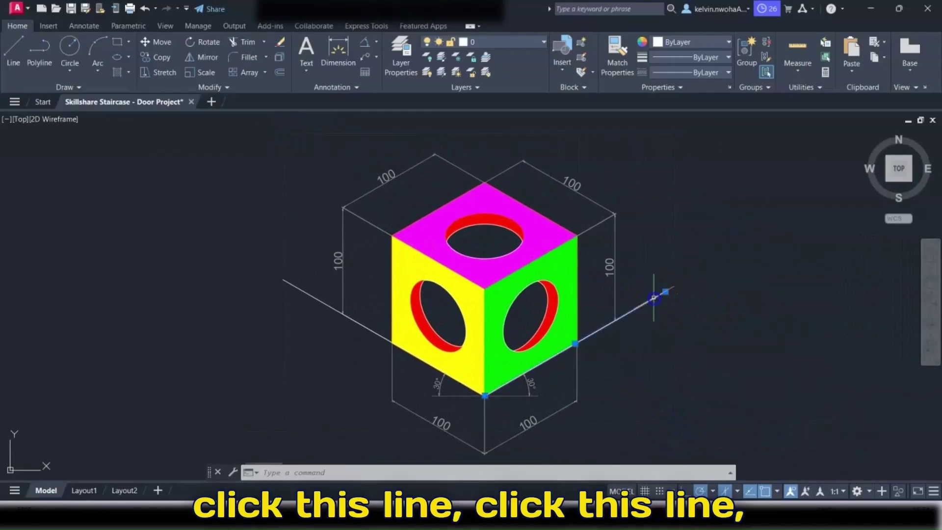
pyautogui.click(303, 293)
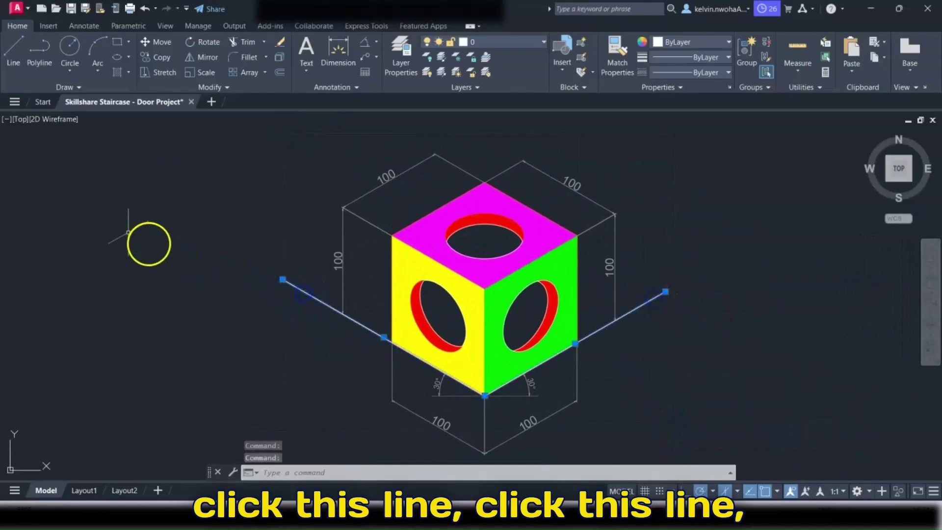
pyautogui.press('Delete')
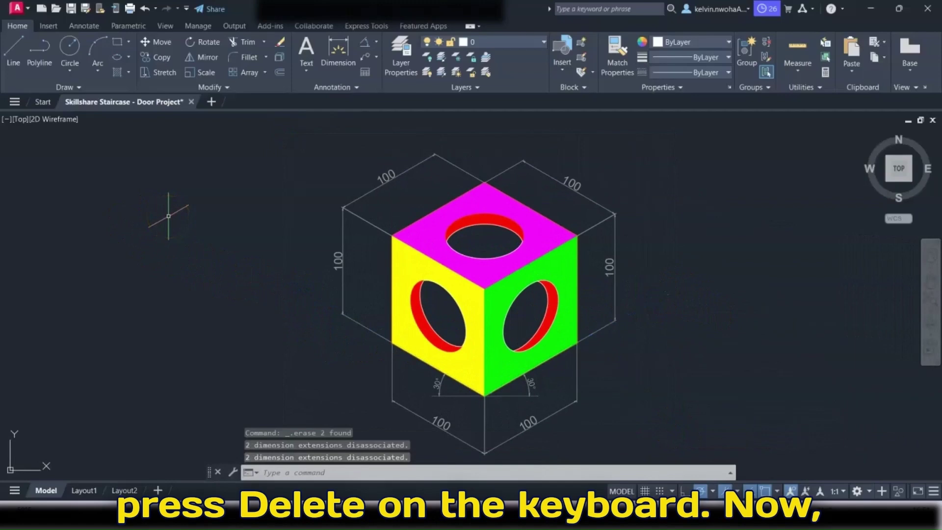